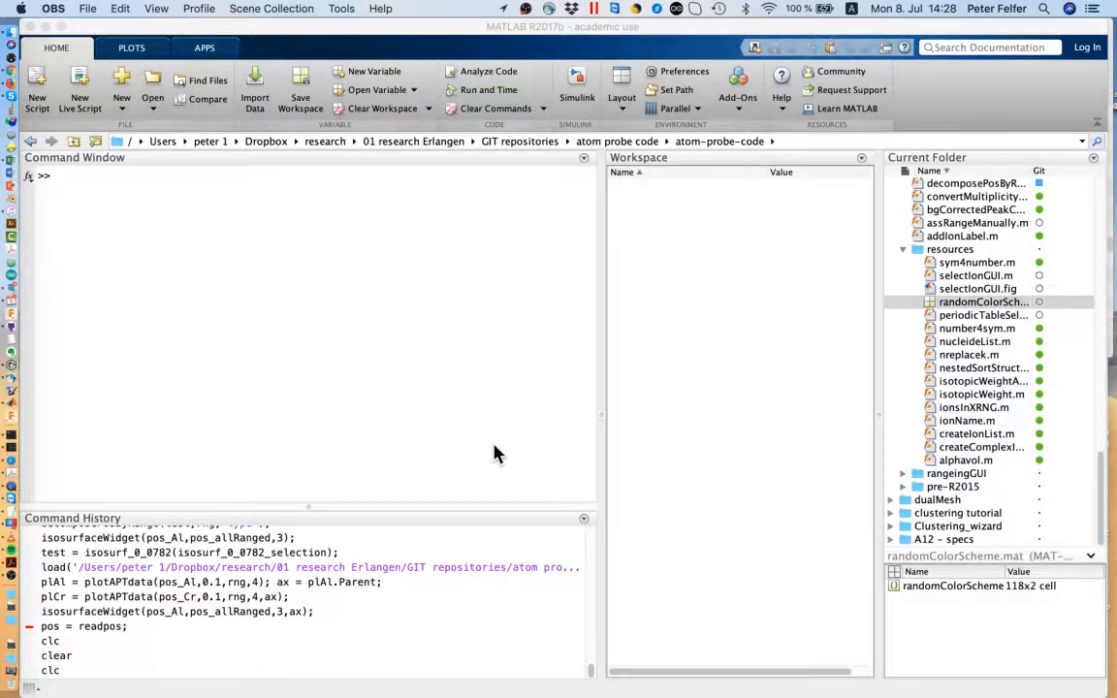
- Run pos = readpos; and load R56_00442-v01.pos from the recons folder
{"action": "left_click", "coordinate": [320, 219]}
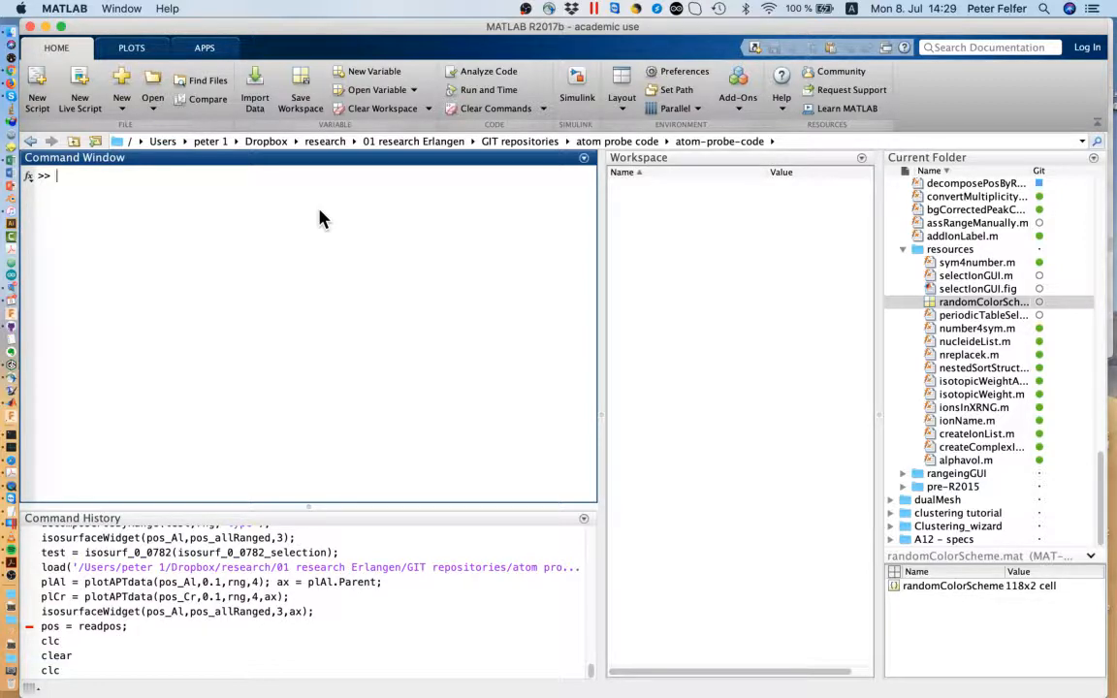
{"action": "type", "text": "pos = readpos;"}
{"action": "key", "text": "Return"}
{"action": "key", "text": "ctrl+Up"}
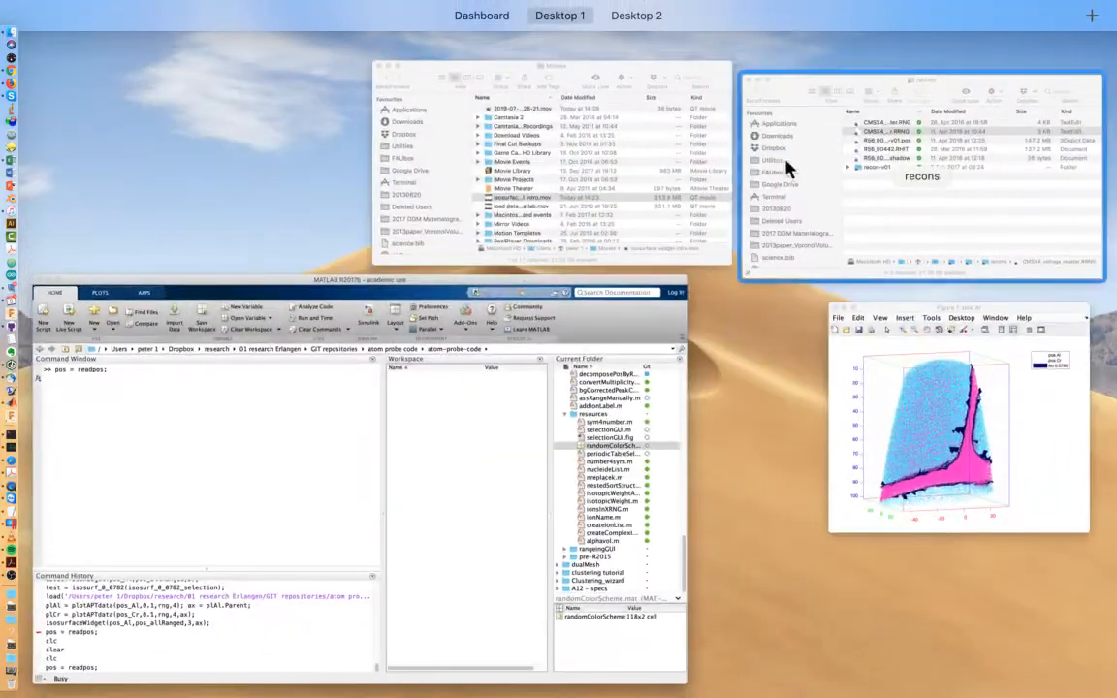
{"action": "left_click", "coordinate": [838, 184]}
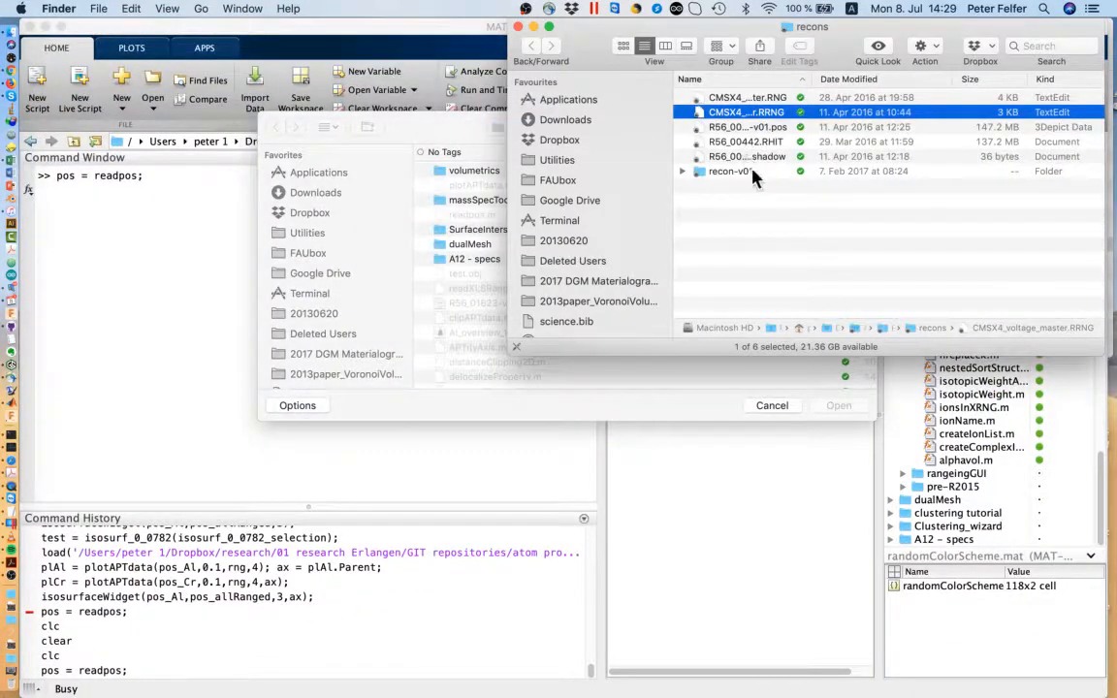
{"action": "left_click_drag", "start_coordinate": [759, 144], "coordinate": [466, 320]}
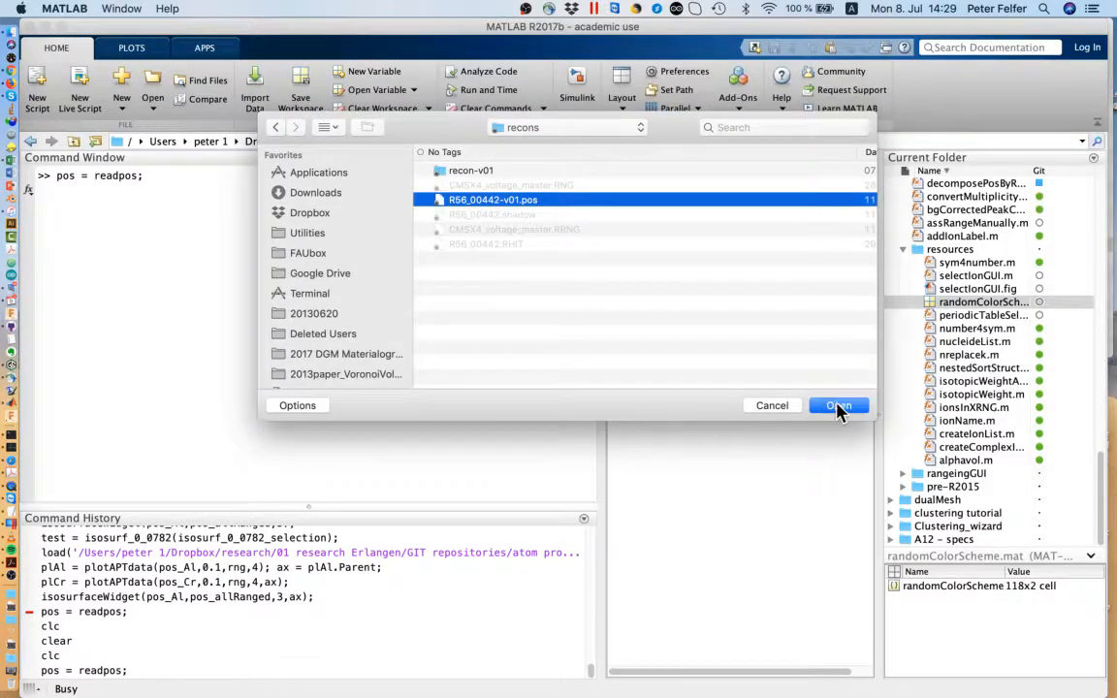
{"action": "left_click", "coordinate": [839, 405]}
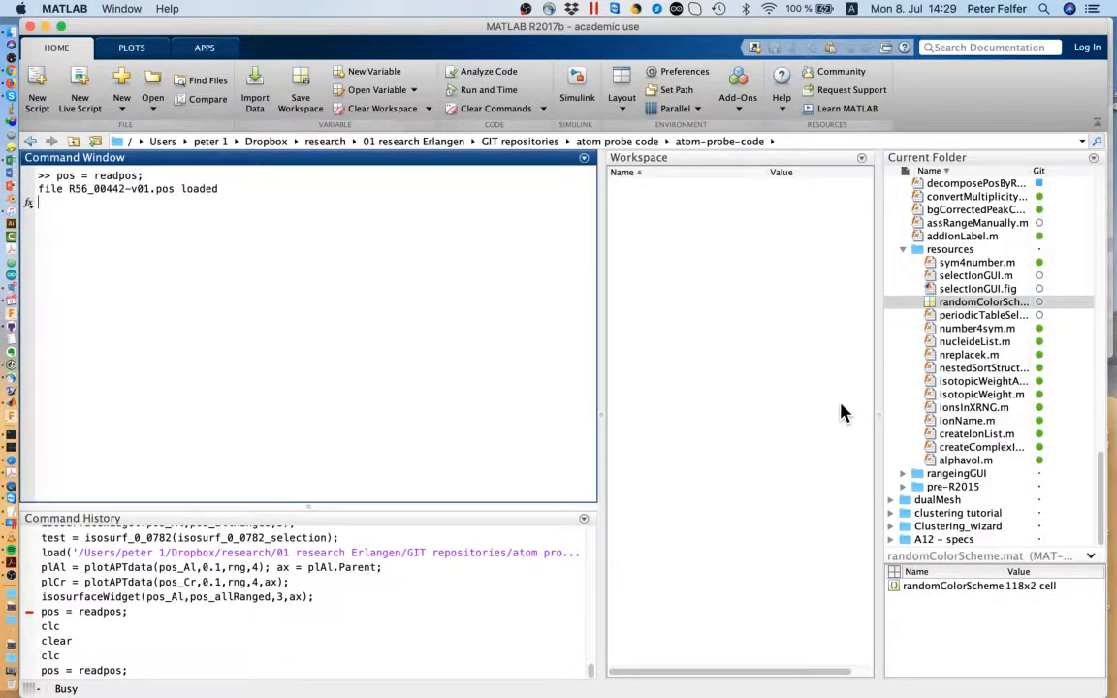
- Close the leftover pos_Al figure window
{"action": "key", "text": "ctrl+Up"}
{"action": "left_click", "coordinate": [860, 399]}
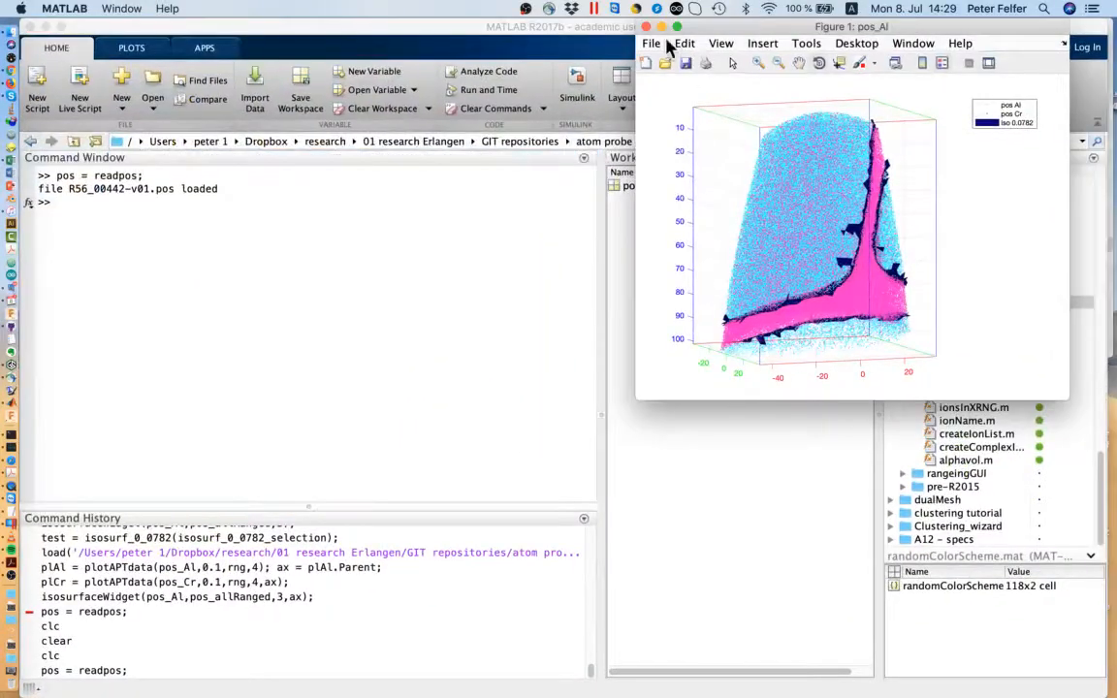
{"action": "left_click", "coordinate": [647, 27]}
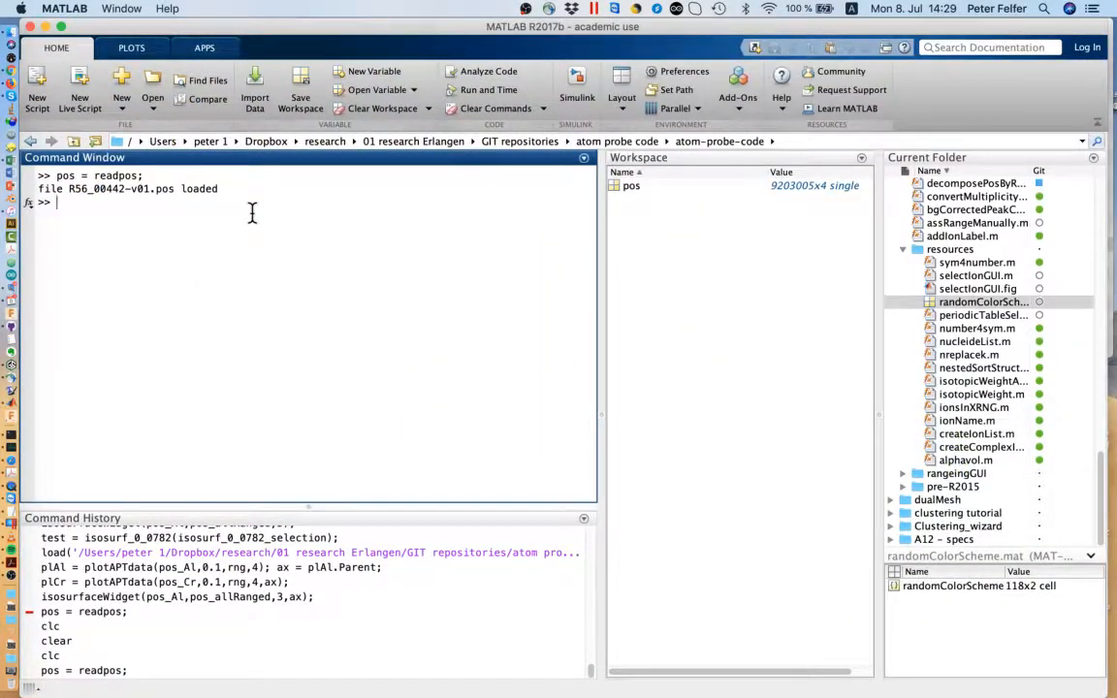
- Run rng = readrrng; and point its file selection dialog to the recons folder
{"action": "type", "text": "rr"}
{"action": "type", "text": "ng = readrrng;"}
{"action": "key", "text": "Return"}
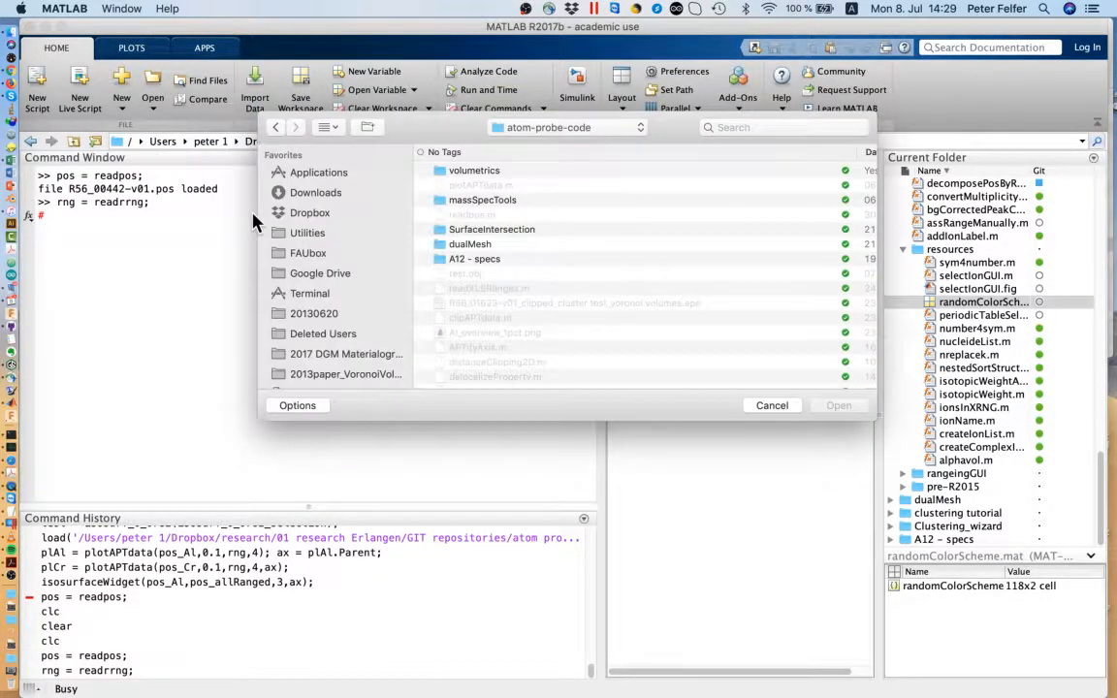
{"action": "scroll", "coordinate": [528, 270], "scroll_direction": "down", "scroll_amount": 5}
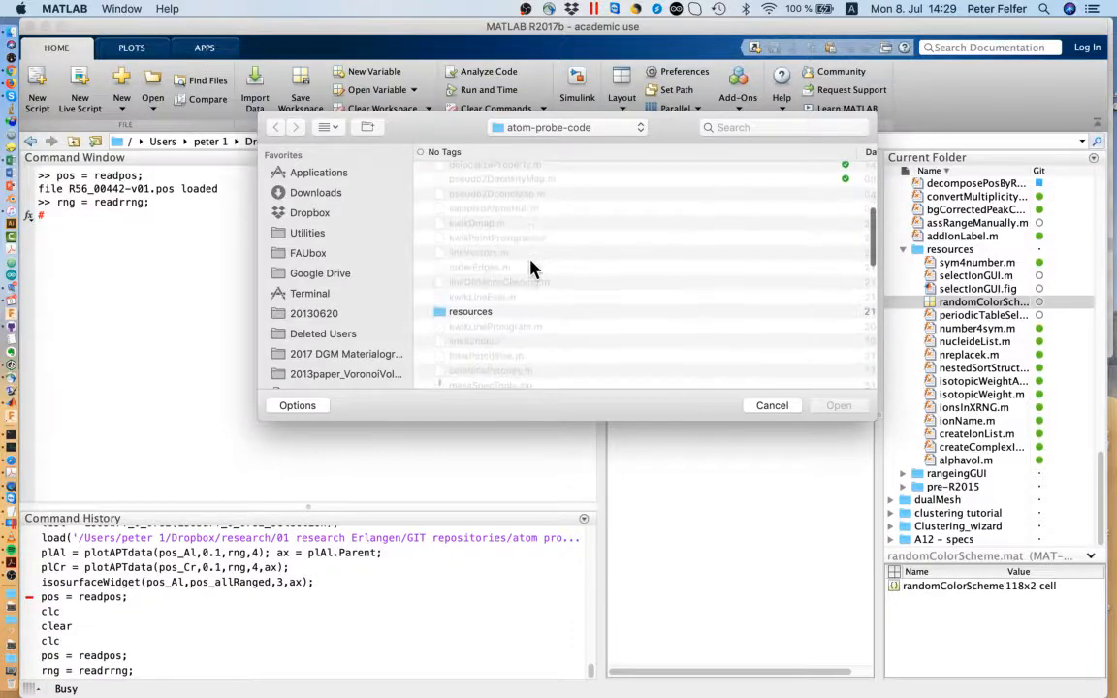
{"action": "scroll", "coordinate": [532, 270], "scroll_direction": "up", "scroll_amount": 3}
{"action": "key", "text": "ctrl+Up"}
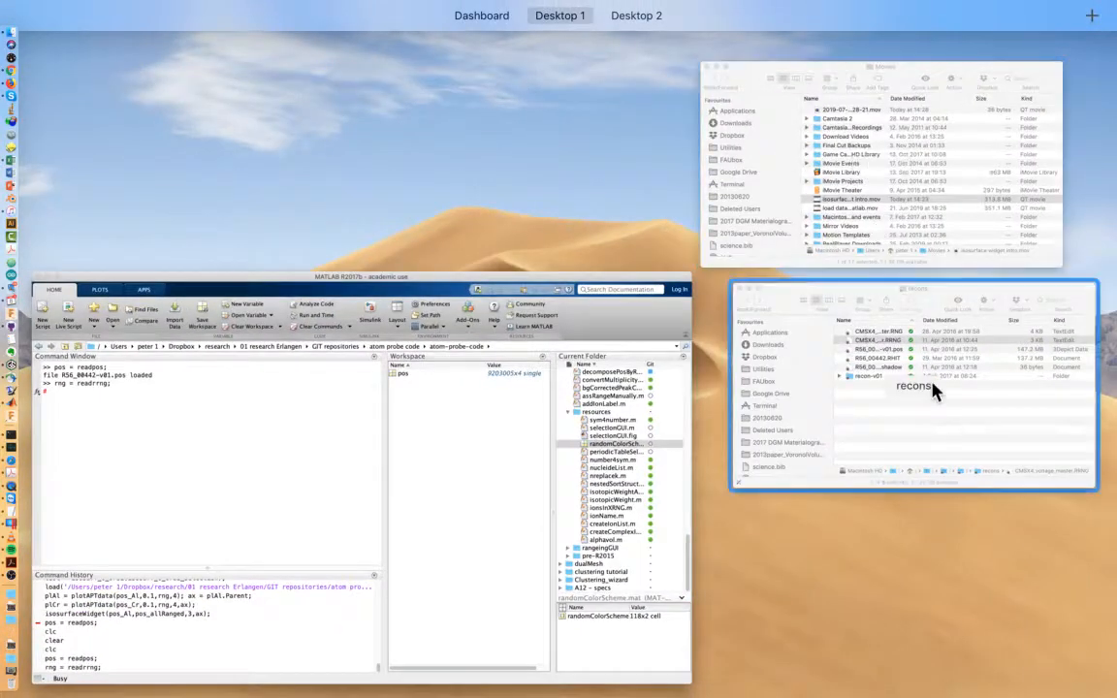
{"action": "left_click", "coordinate": [935, 386]}
{"action": "left_click_drag", "start_coordinate": [722, 106], "coordinate": [432, 283]}
- Set the file type filter to *.RRNG and load CMSX4_voltage_master.RRNG as the range file
{"action": "left_click", "coordinate": [508, 401]}
{"action": "left_click", "coordinate": [308, 406]}
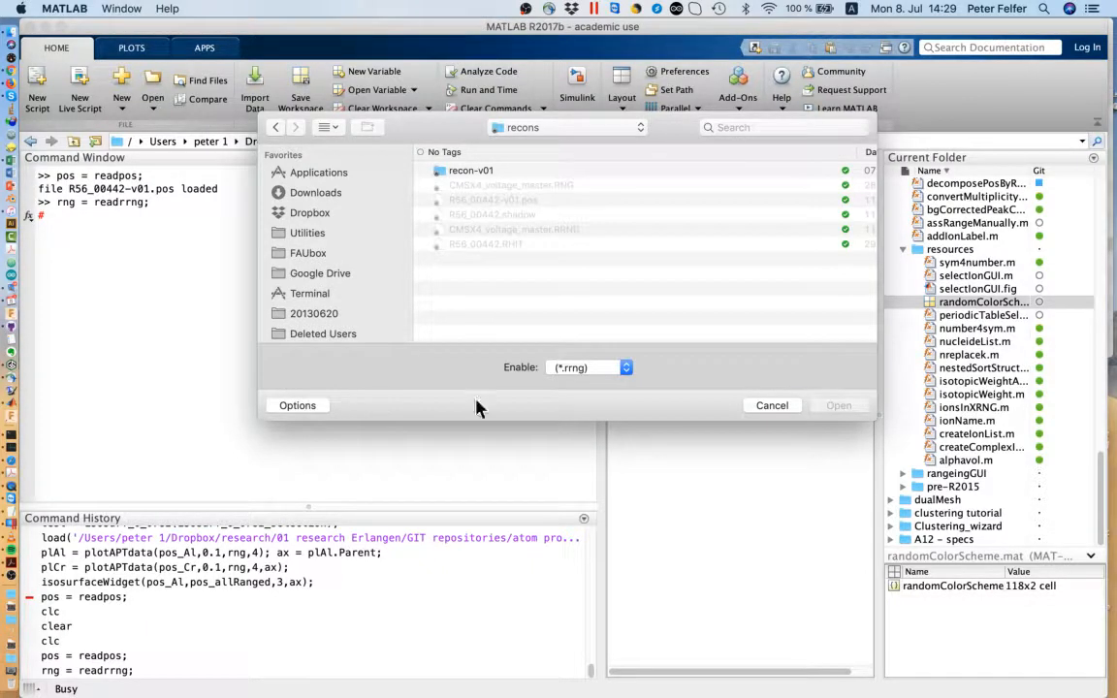
{"action": "left_click", "coordinate": [582, 368]}
{"action": "left_click", "coordinate": [589, 379]}
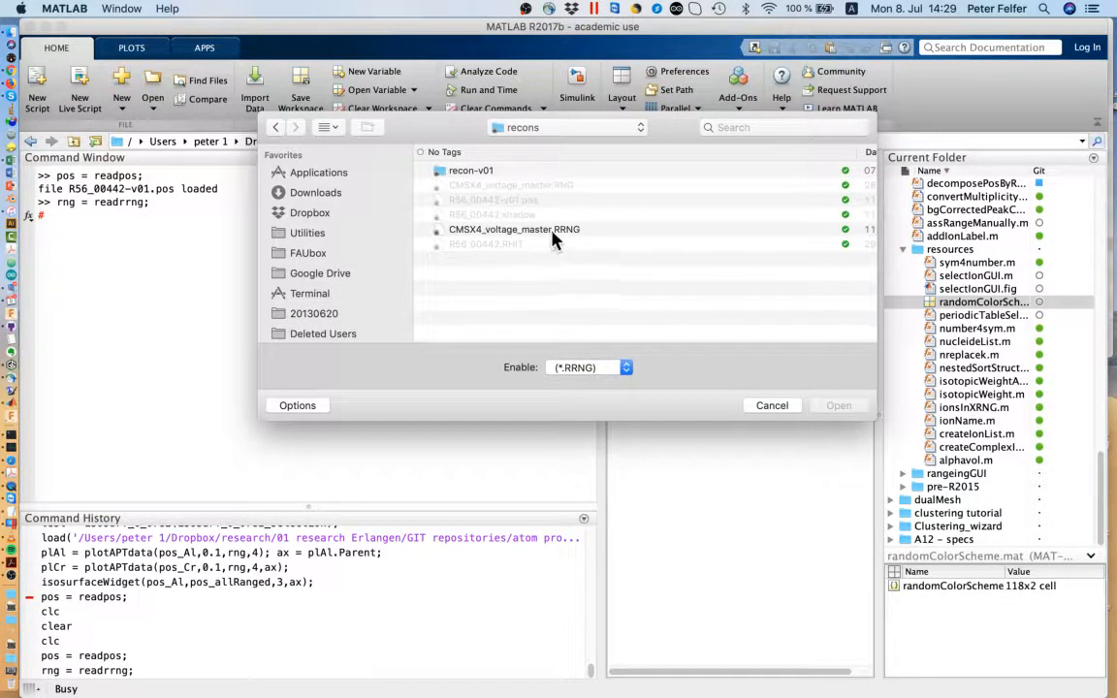
{"action": "double_click", "coordinate": [553, 232]}
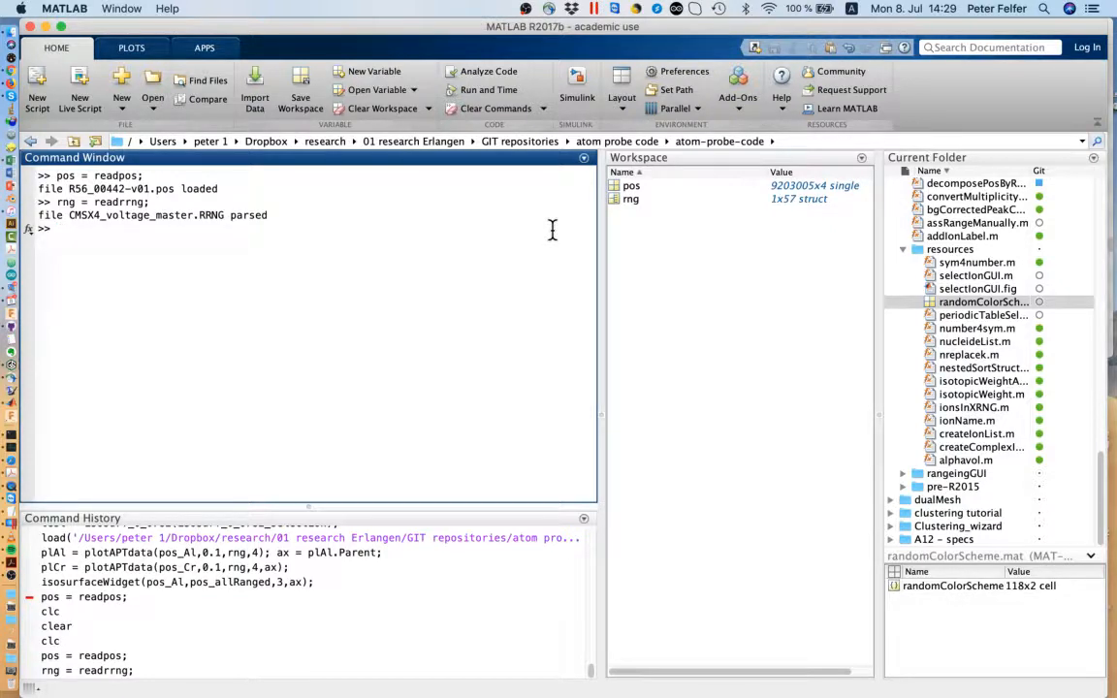
- Plot the ranged mass spectrum with spec = plotMassSpec(pos,.01,rng);
{"action": "type", "text": "spec"}
{"action": "key", "text": "Up"}
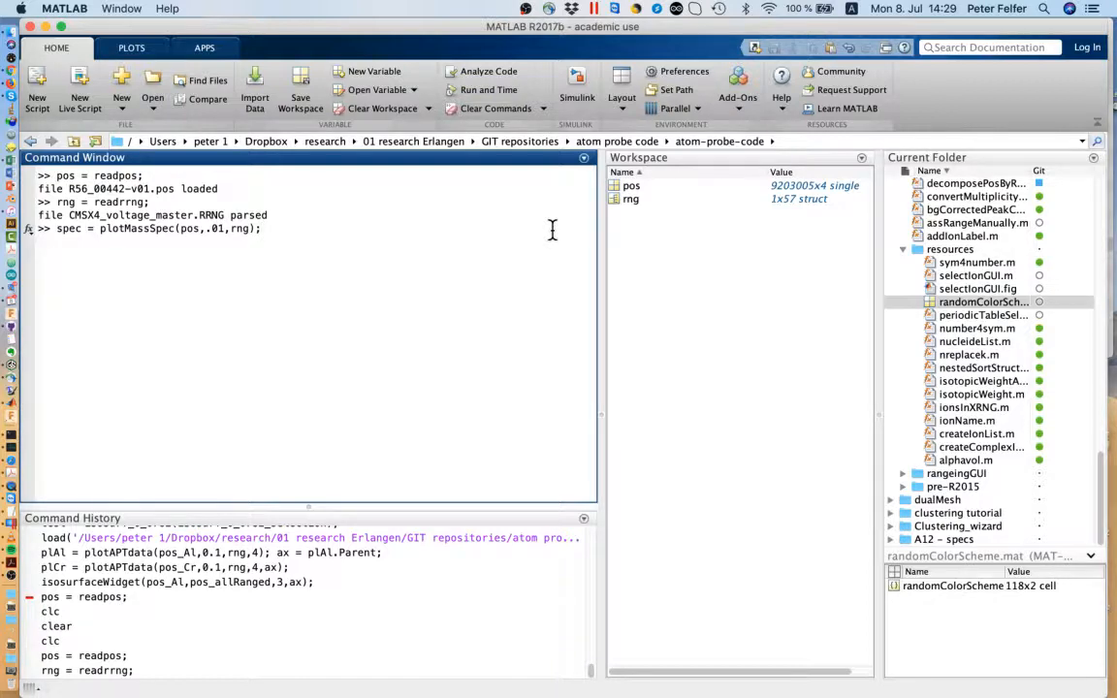
{"action": "key", "text": "Return"}
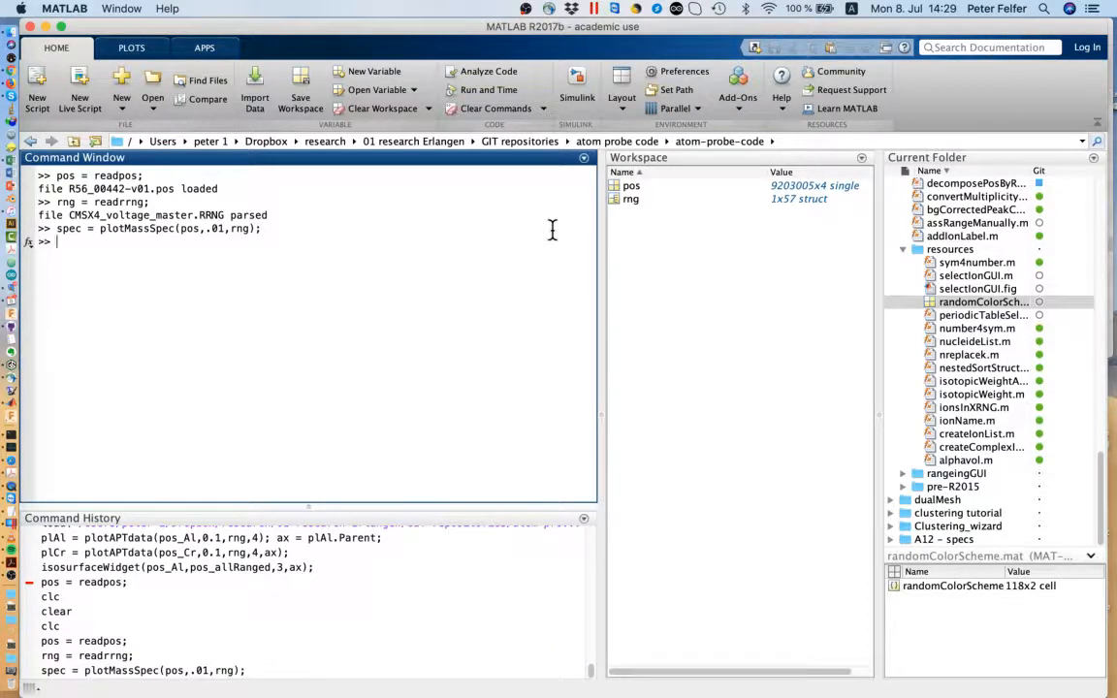
- Enlarge the mass spectrum to about 22 to 37 Da and place its figure window clear of the entered commands
{"action": "left_click_drag", "start_coordinate": [503, 244], "coordinate": [335, 235]}
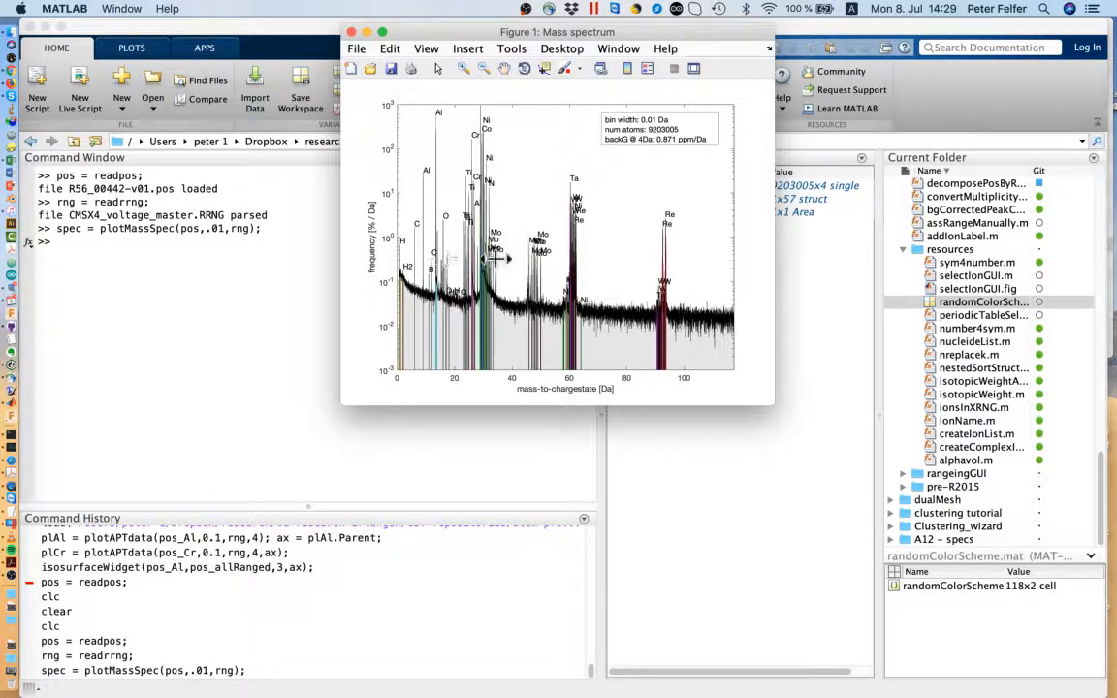
{"action": "left_click_drag", "start_coordinate": [447, 258], "coordinate": [535, 257]}
{"action": "left_click_drag", "start_coordinate": [439, 264], "coordinate": [607, 252]}
{"action": "left_click_drag", "start_coordinate": [588, 39], "coordinate": [857, 33]}
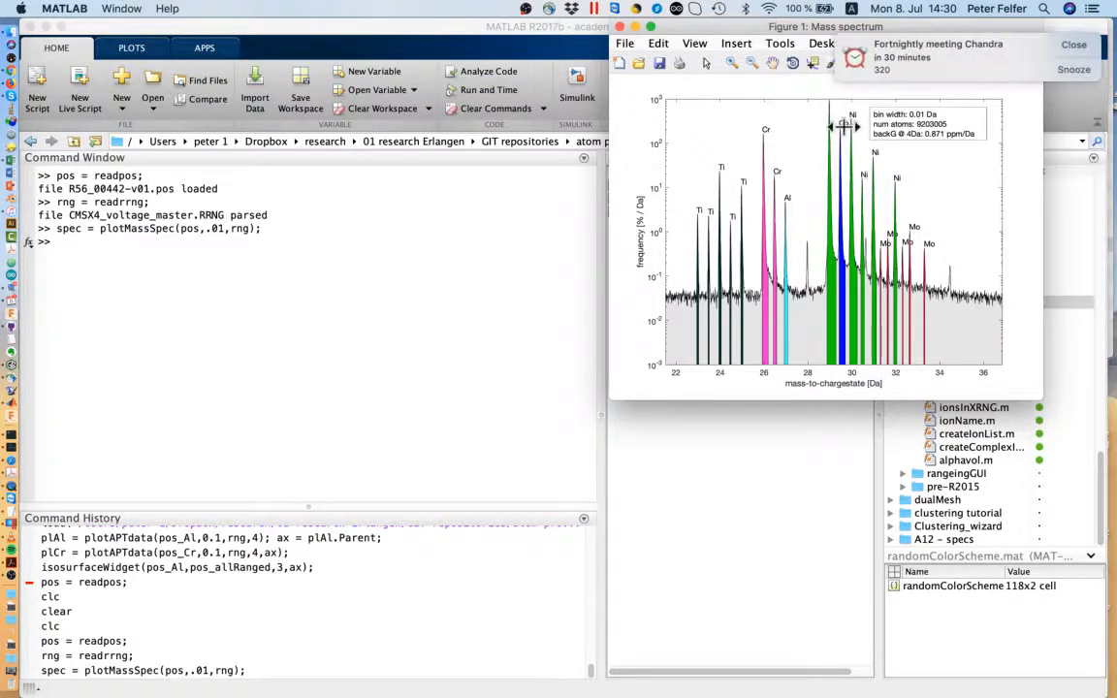
{"action": "left_click", "coordinate": [1079, 45]}
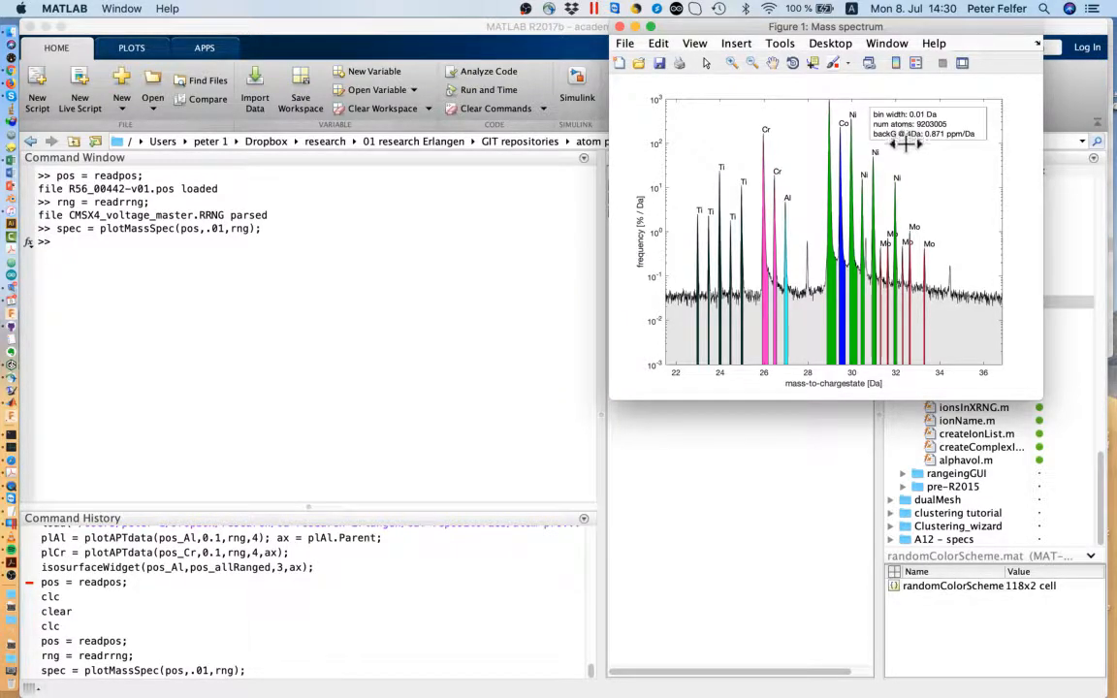
- Examine the labelled peaks and coloured ranges along the mass spectrum, from hydrogen up to the Ni and Mo peaks
{"action": "left_click", "coordinate": [772, 63]}
{"action": "left_click_drag", "start_coordinate": [636, 243], "coordinate": [900, 234]}
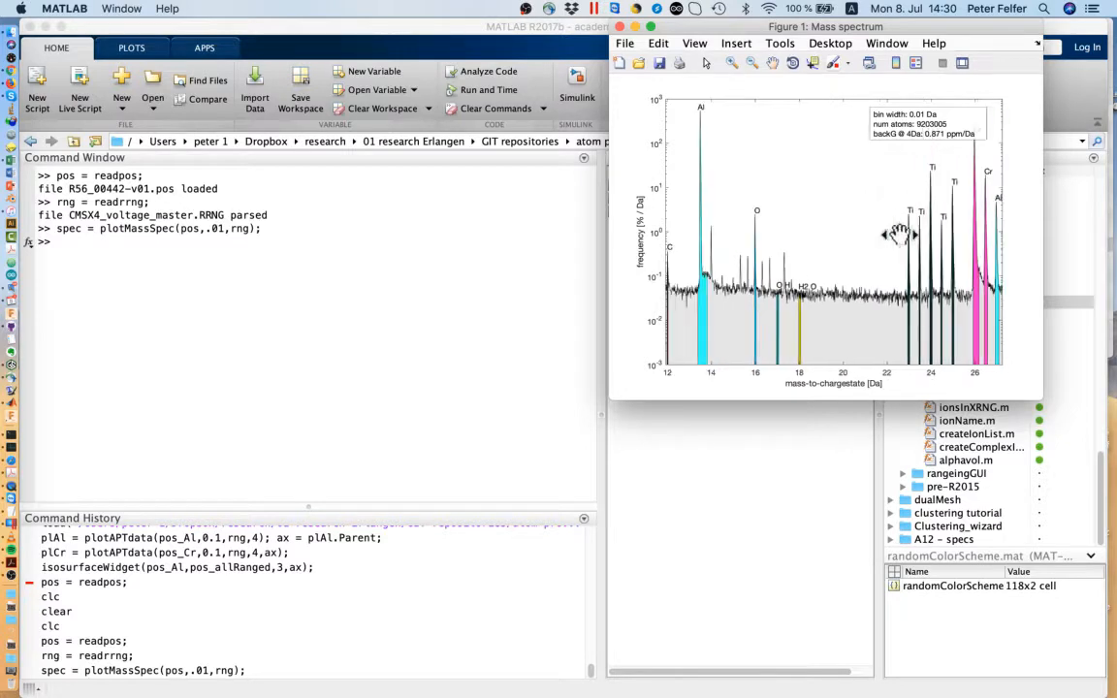
{"action": "left_click_drag", "start_coordinate": [803, 227], "coordinate": [925, 224]}
{"action": "left_click_drag", "start_coordinate": [739, 257], "coordinate": [804, 252]}
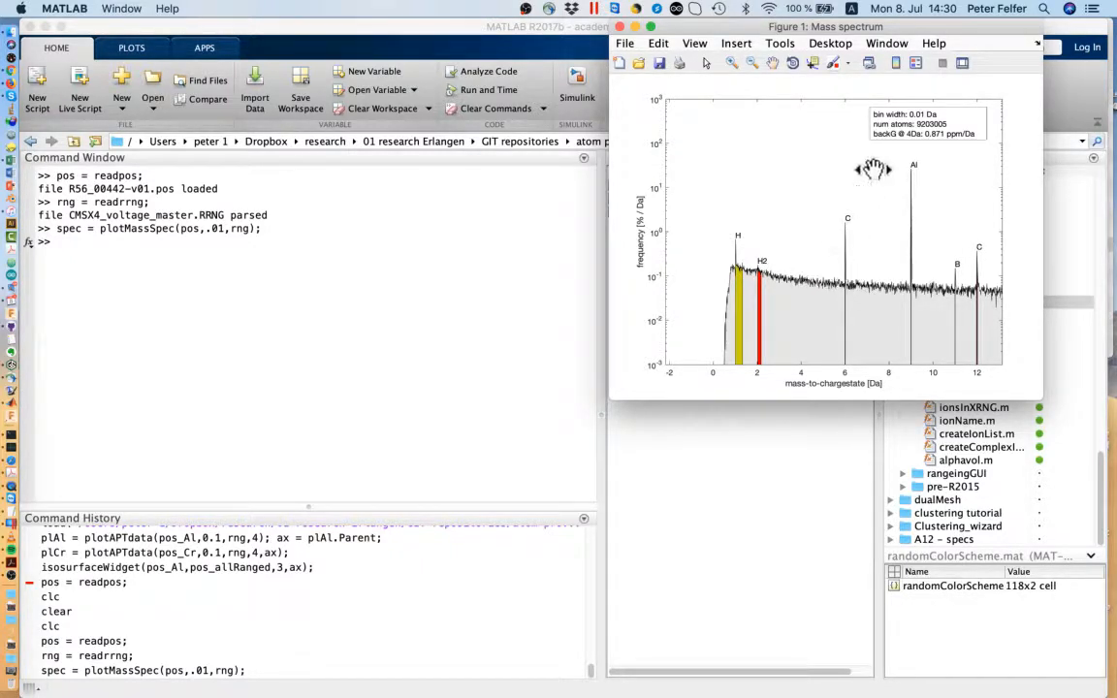
{"action": "left_click_drag", "start_coordinate": [905, 212], "coordinate": [747, 215]}
{"action": "left_click_drag", "start_coordinate": [940, 255], "coordinate": [723, 260]}
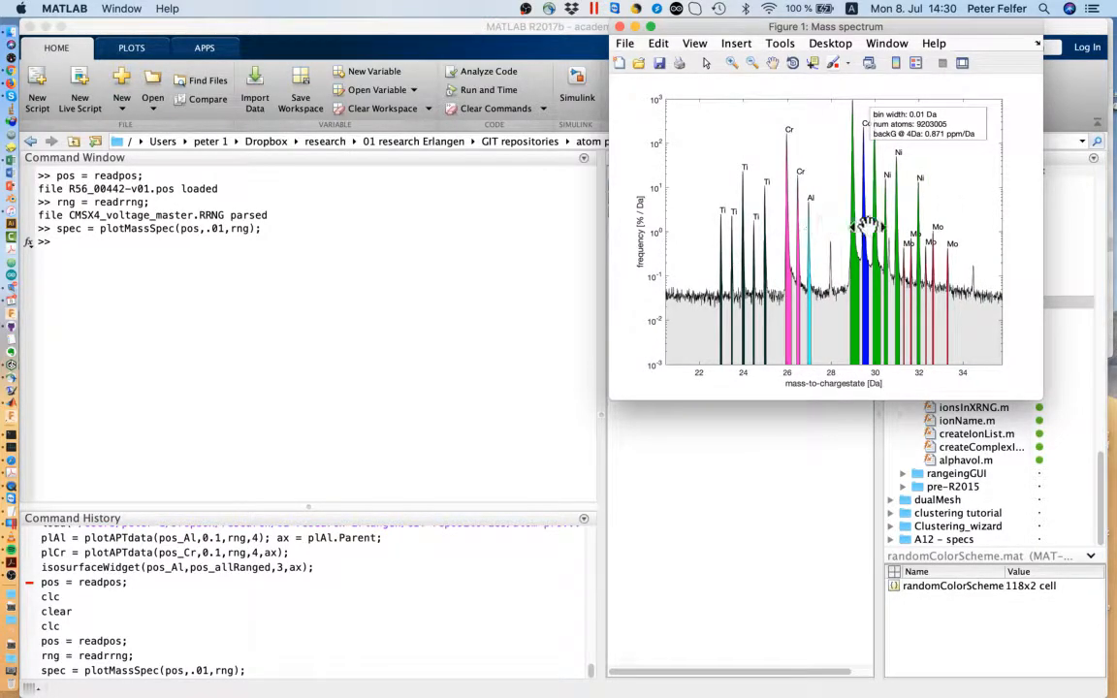
{"action": "left_click_drag", "start_coordinate": [868, 225], "coordinate": [743, 212]}
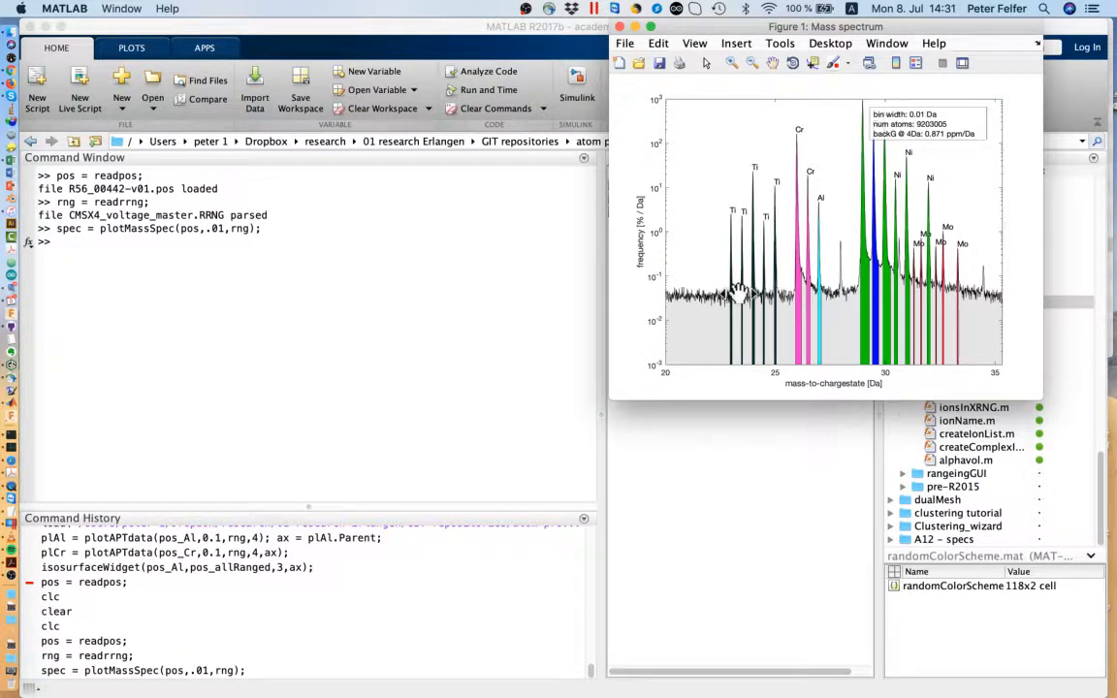
{"action": "left_click_drag", "start_coordinate": [834, 232], "coordinate": [726, 178]}
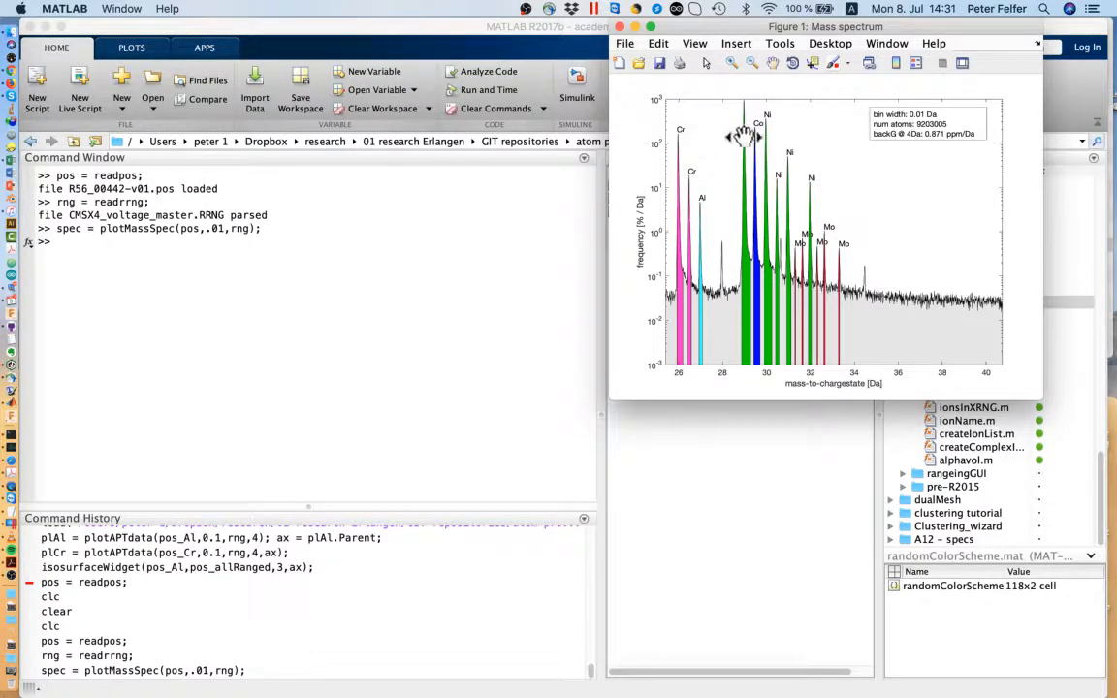
{"action": "left_click_drag", "start_coordinate": [670, 190], "coordinate": [790, 180]}
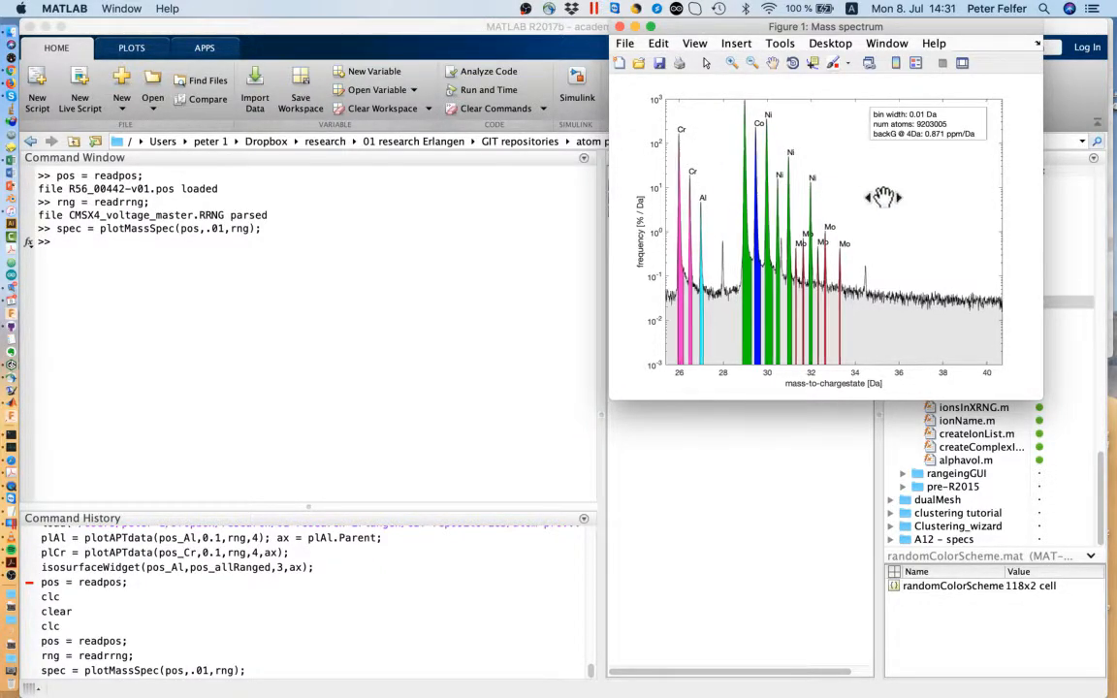
{"action": "left_click_drag", "start_coordinate": [686, 199], "coordinate": [788, 221]}
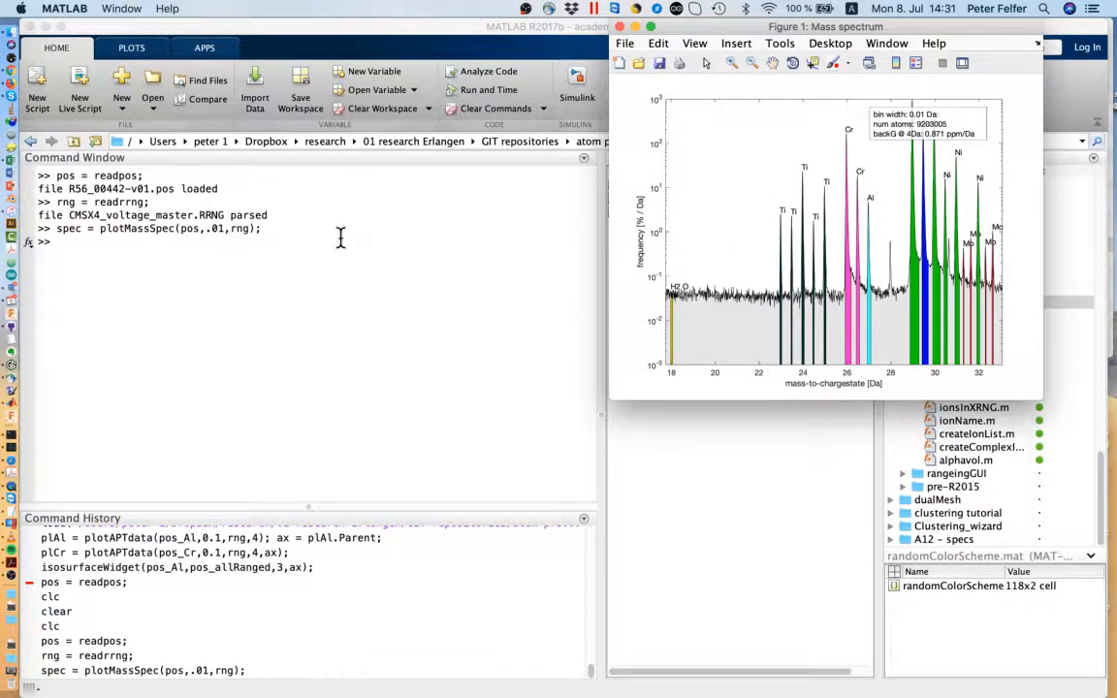
- Return to the workspace variables and open the rng struct to view its range table
{"action": "left_click", "coordinate": [677, 525]}
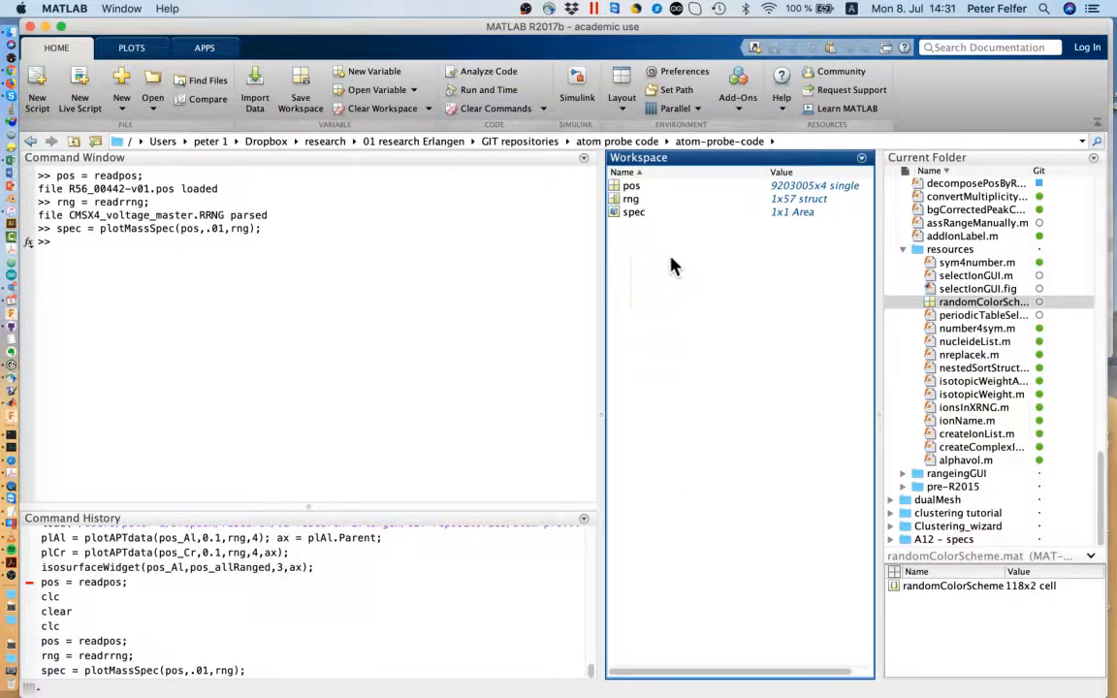
{"action": "key", "text": "ctrl+Up"}
{"action": "left_click", "coordinate": [806, 306]}
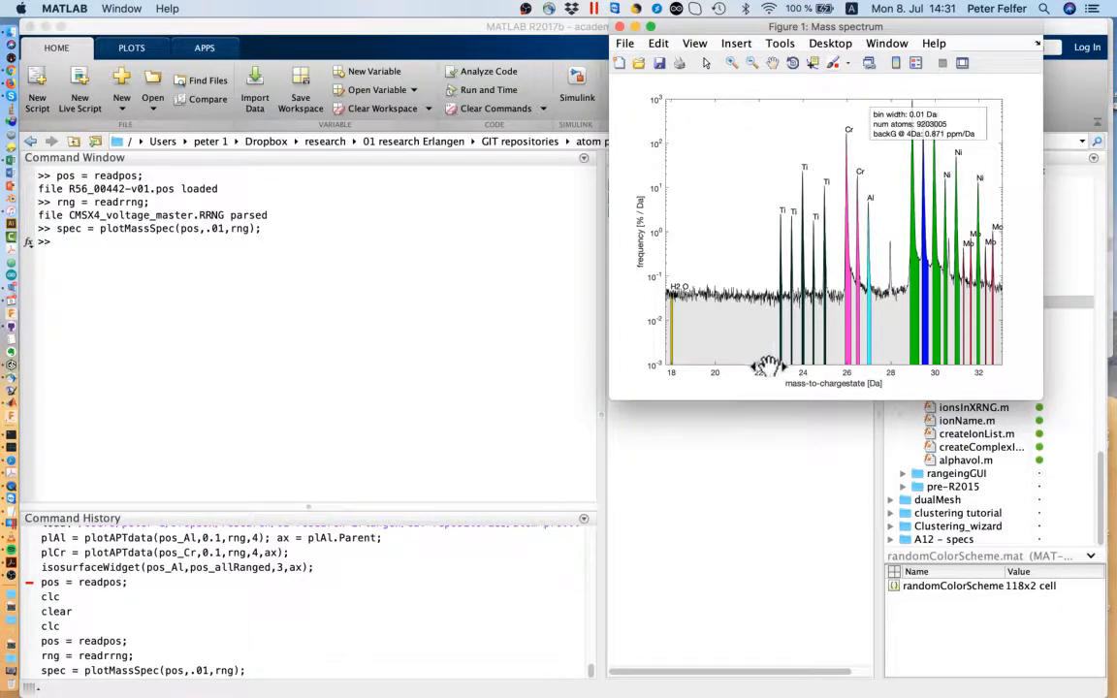
{"action": "left_click", "coordinate": [643, 432]}
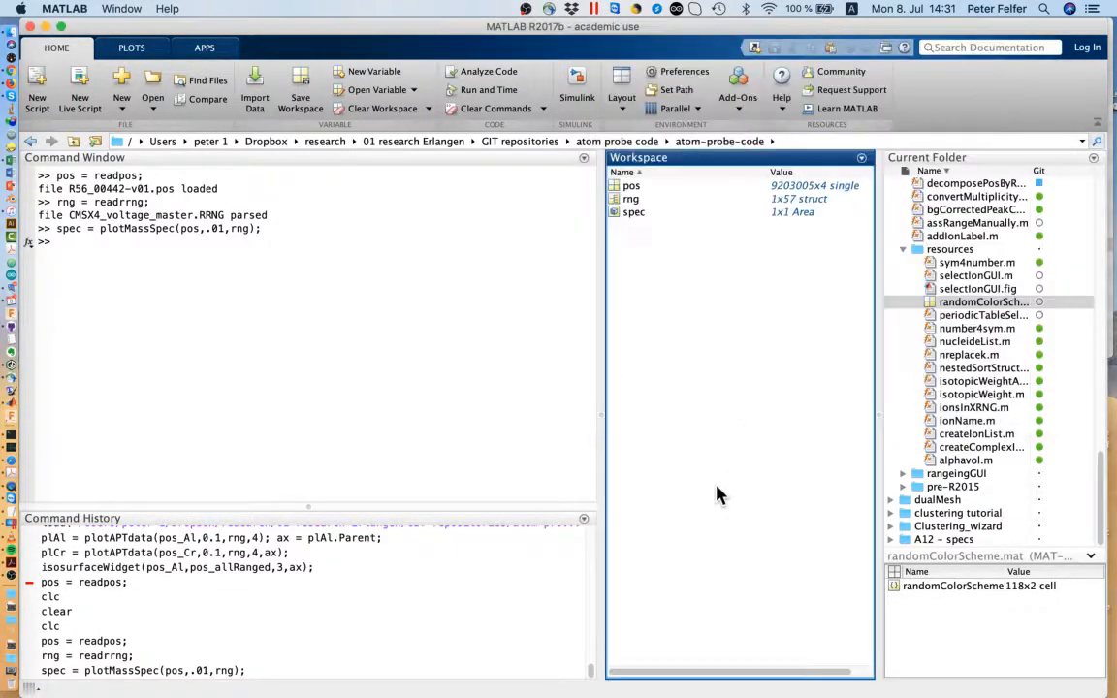
{"action": "left_click", "coordinate": [635, 198]}
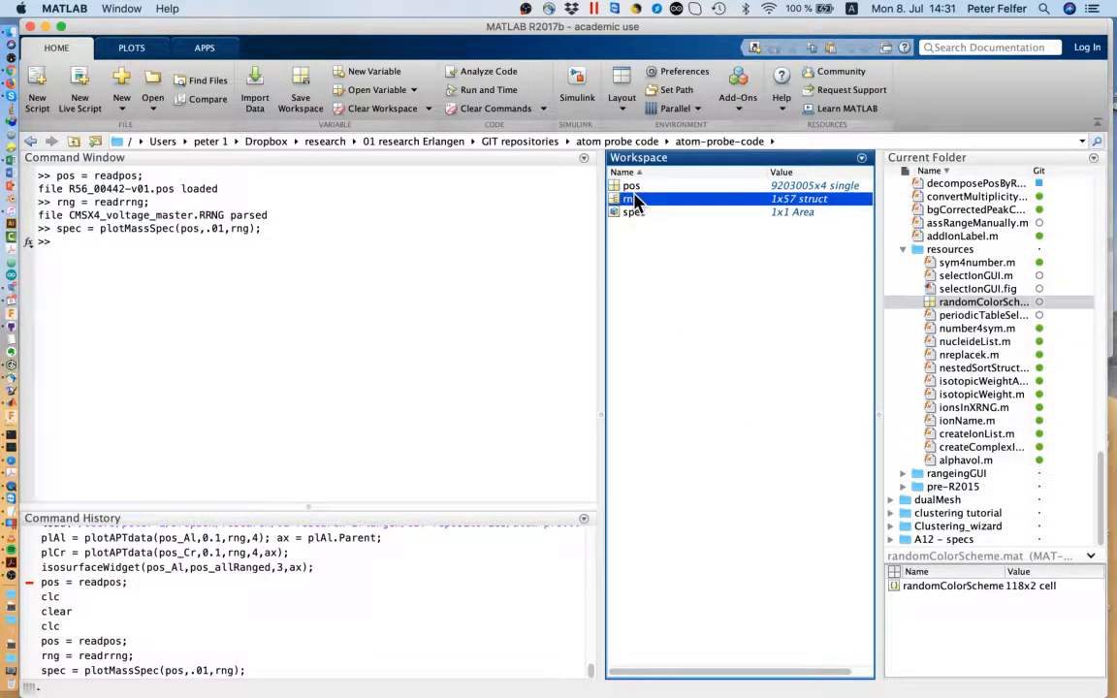
{"action": "double_click", "coordinate": [628, 202]}
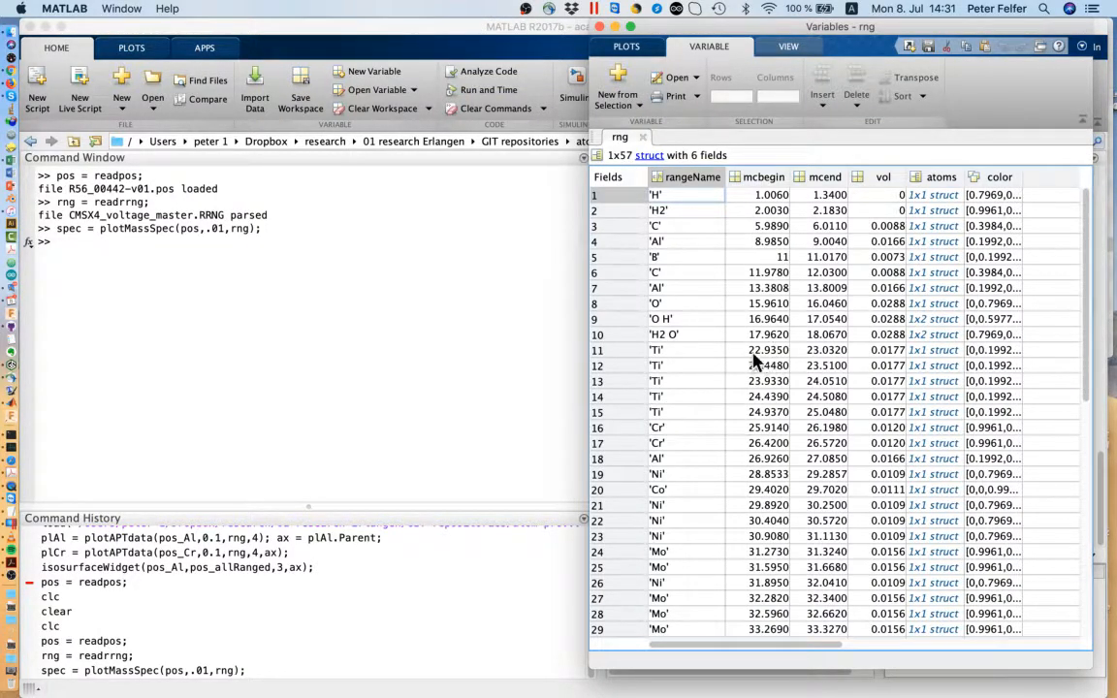
- Delete rows 11 to 18, the consecutive Ti, Cr and Al ranges, from the rng table
{"action": "left_click", "coordinate": [625, 465]}
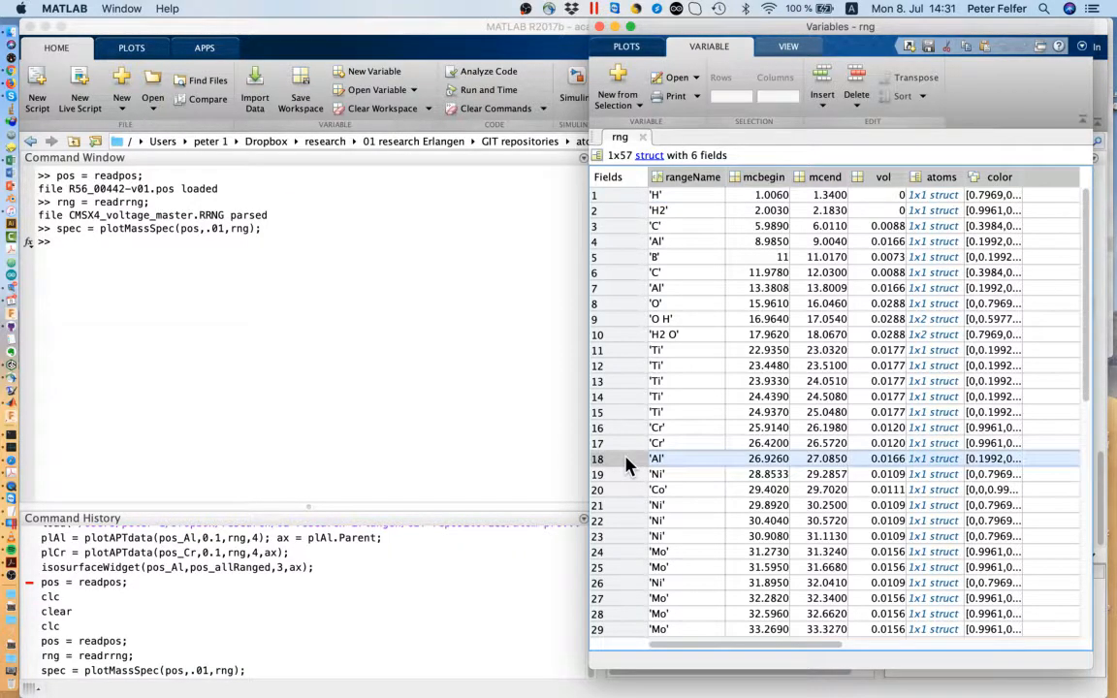
{"action": "left_click", "coordinate": [626, 357], "text": "shift"}
{"action": "right_click", "coordinate": [629, 355]}
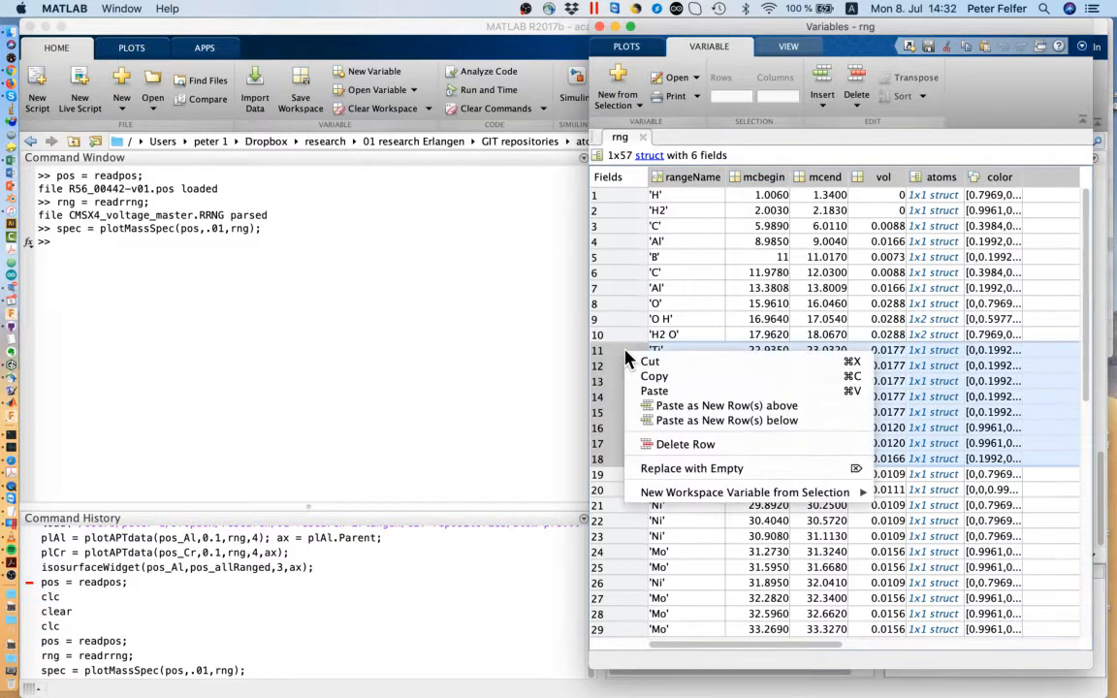
{"action": "left_click", "coordinate": [663, 445]}
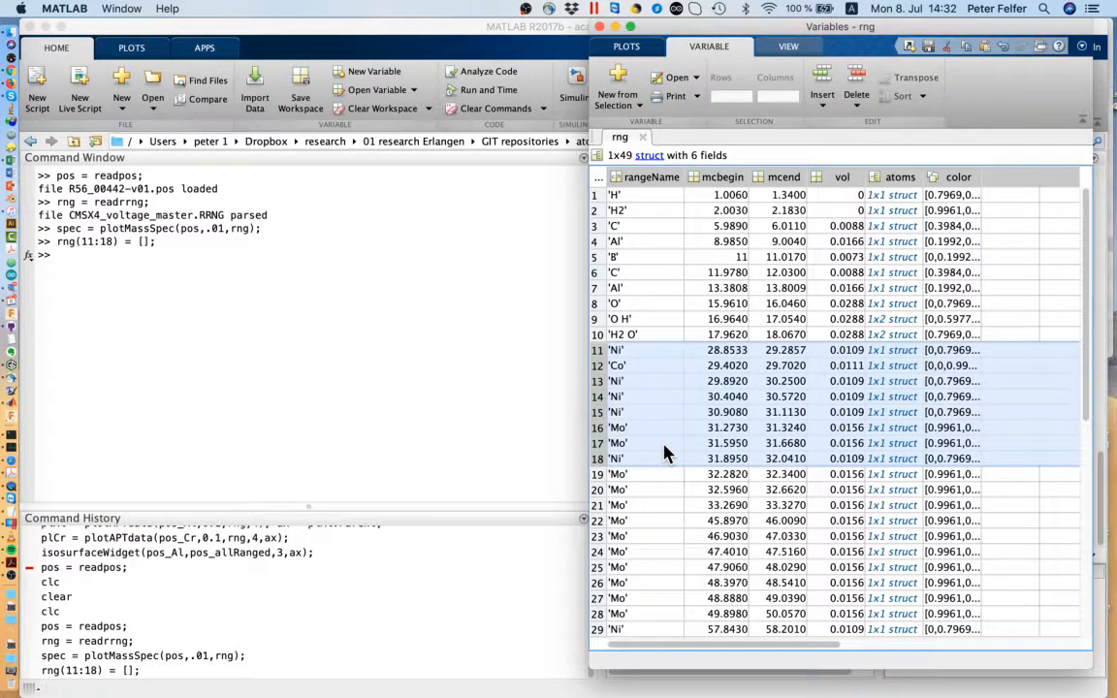
{"action": "scroll", "coordinate": [714, 530], "scroll_direction": "down", "scroll_amount": 10}
{"action": "scroll", "coordinate": [711, 529], "scroll_direction": "up", "scroll_amount": 10}
- Replot the mass spectrum in the existing plot by running spec = plotMassSpec(pos,.01,rng,spec); in the Command Window
{"action": "left_click", "coordinate": [395, 313]}
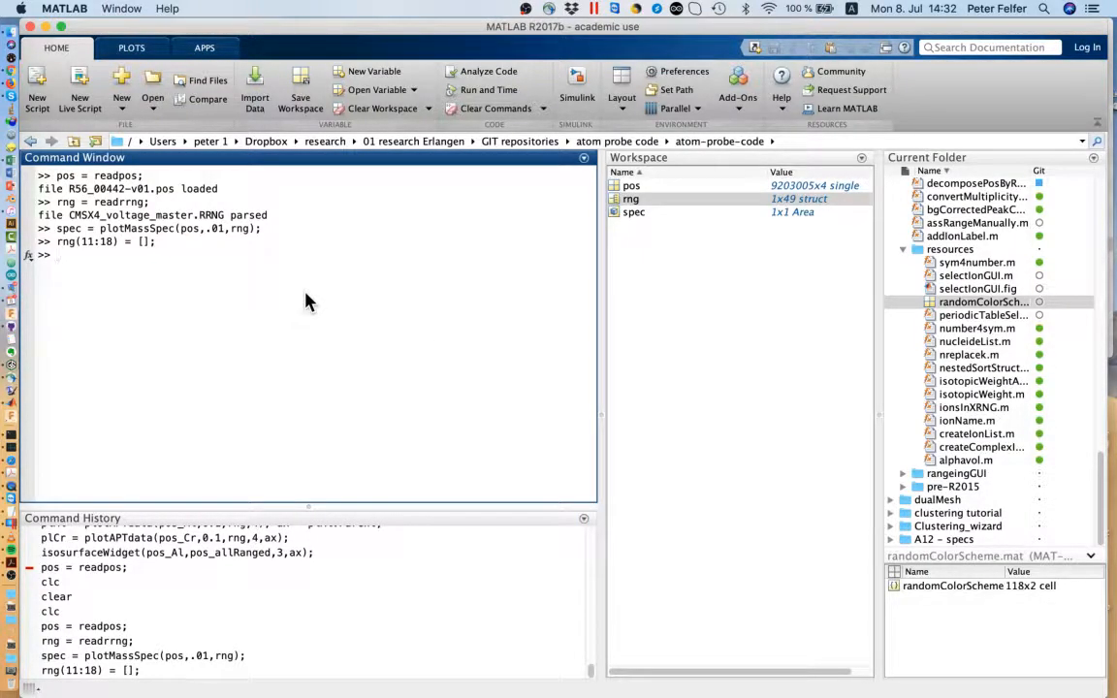
{"action": "key", "text": "Up"}
{"action": "key", "text": "Up"}
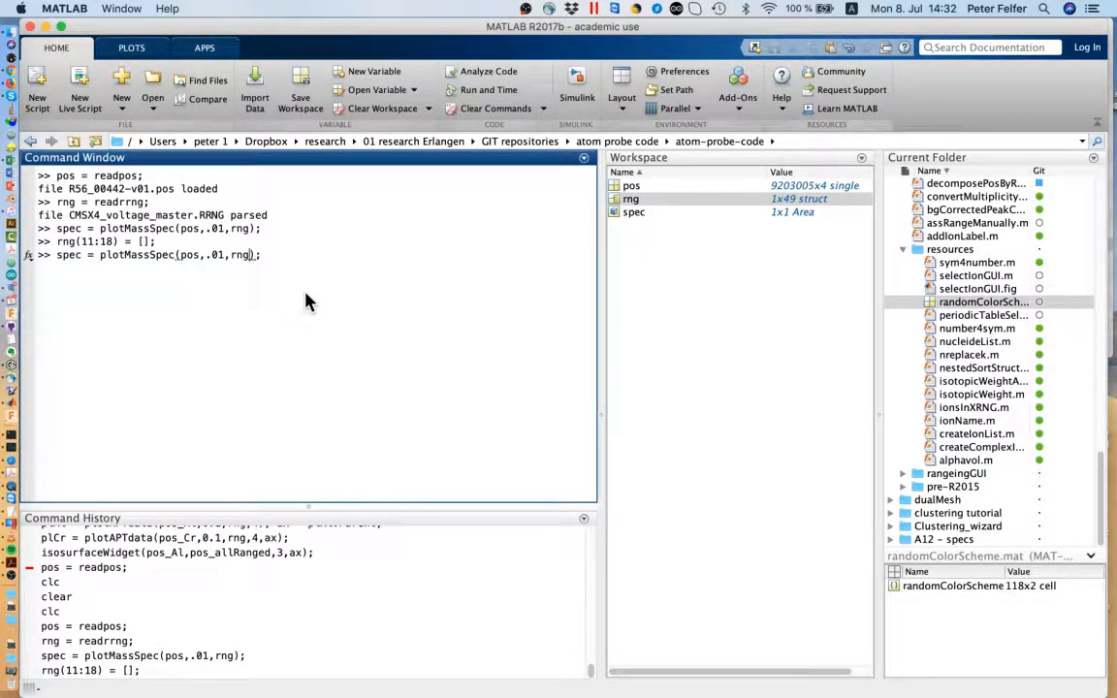
{"action": "type", "text": ",spec"}
{"action": "key", "text": "Return"}
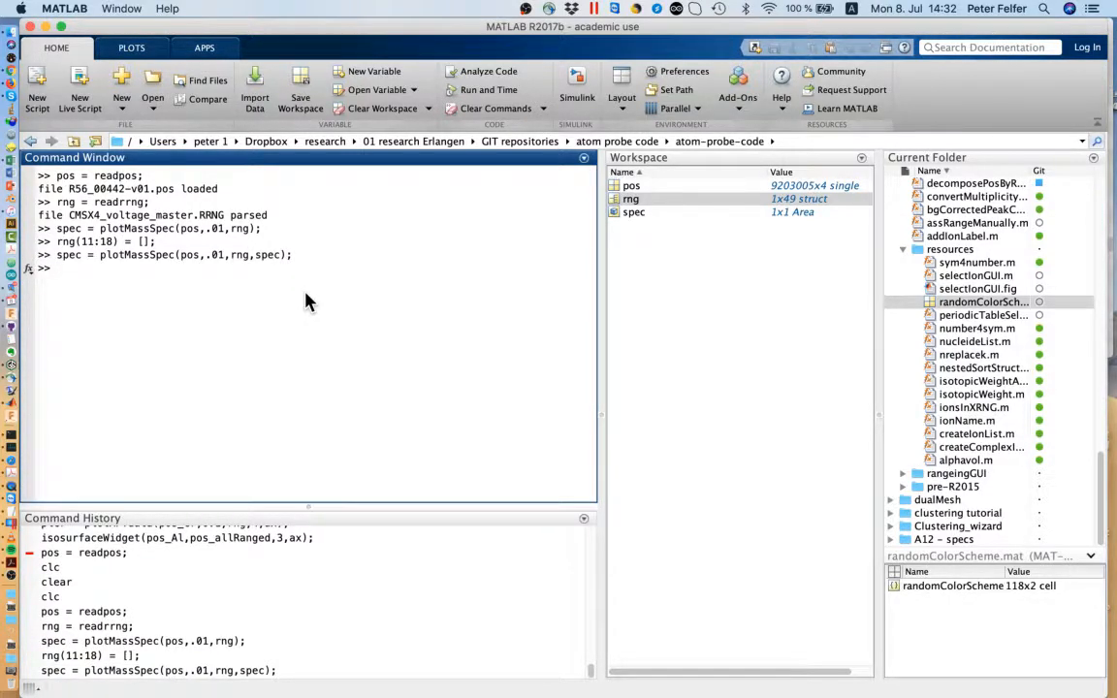
- Bring the Mass spectrum figure forward and show its peaks between about 20.5 and 29 Da
{"action": "key", "text": "ctrl+Up"}
{"action": "left_click", "coordinate": [963, 324]}
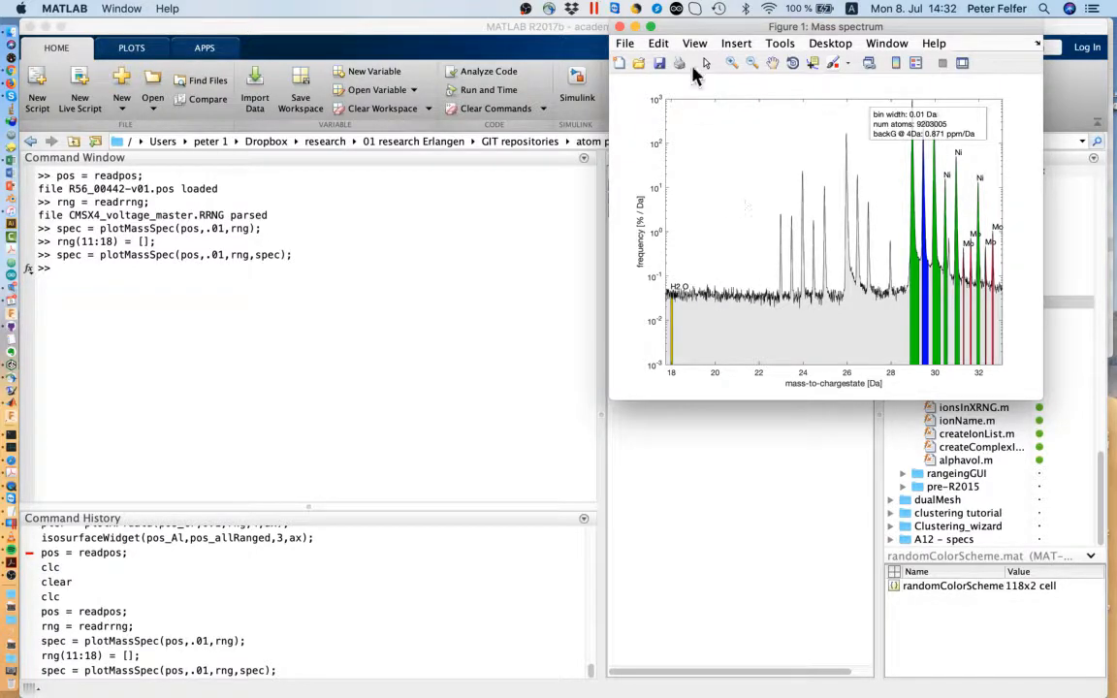
{"action": "left_click_drag", "start_coordinate": [729, 212], "coordinate": [906, 294]}
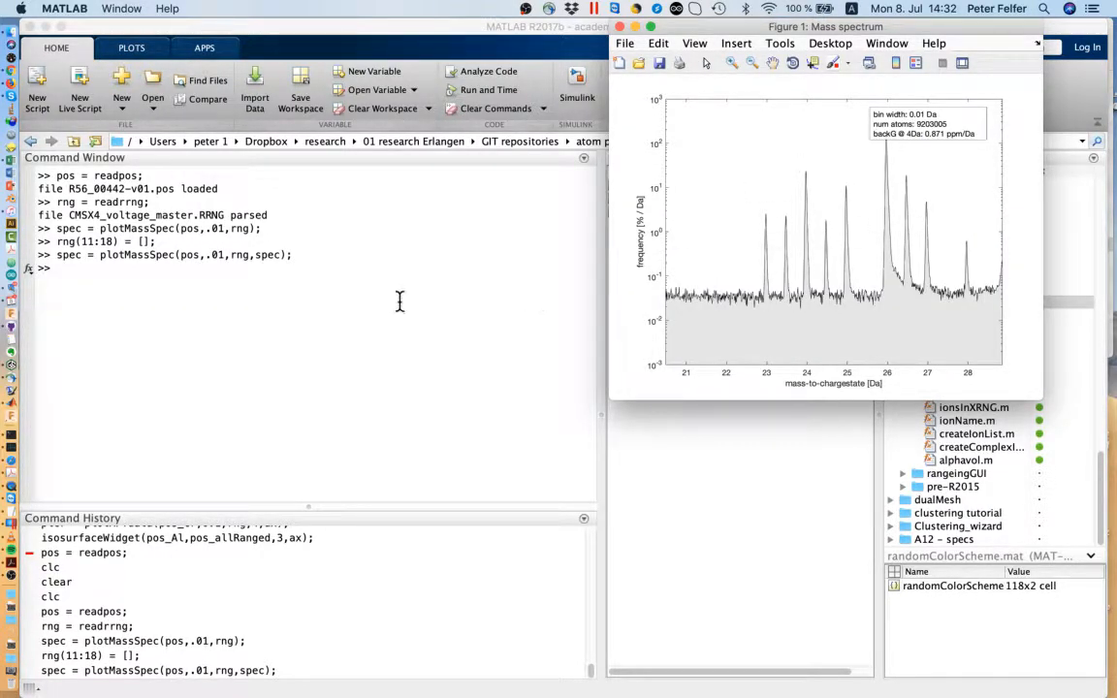
- Recall the earlier selectIonGUI('rng',spec, 'all', 'std', [1 2 3], 2, 0.005,randomColorScheme) command line at the prompt
{"action": "left_click", "coordinate": [333, 311]}
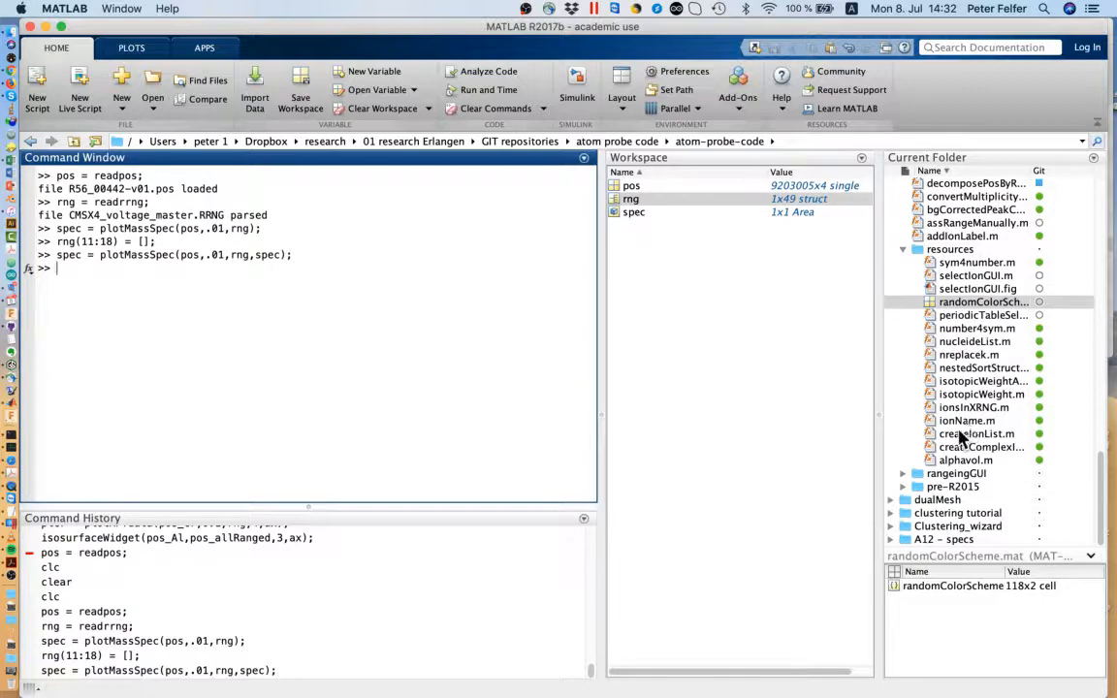
{"action": "scroll", "coordinate": [960, 438], "scroll_direction": "up", "scroll_amount": 5}
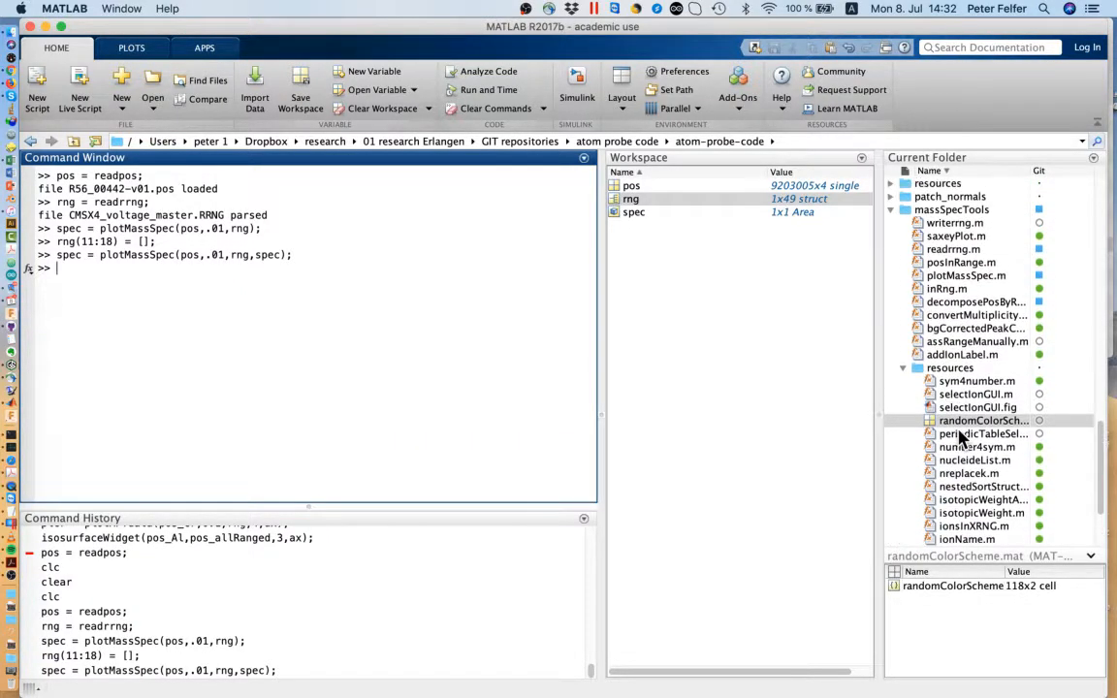
{"action": "scroll", "coordinate": [960, 439], "scroll_direction": "down", "scroll_amount": 1}
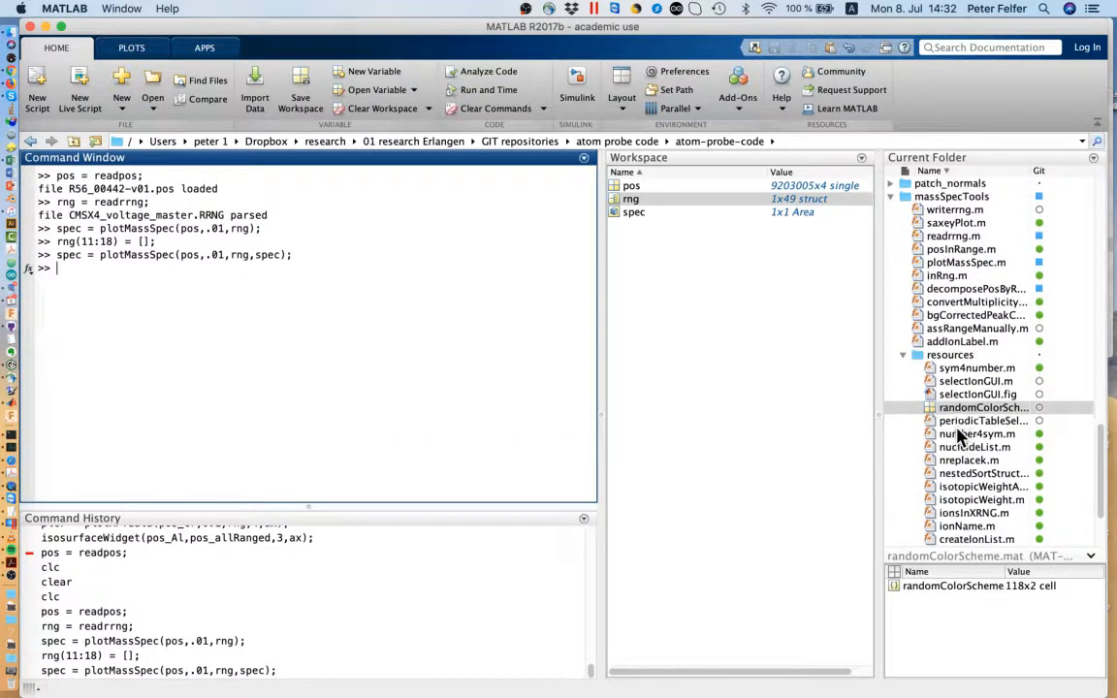
{"action": "scroll", "coordinate": [960, 438], "scroll_direction": "down", "scroll_amount": 4}
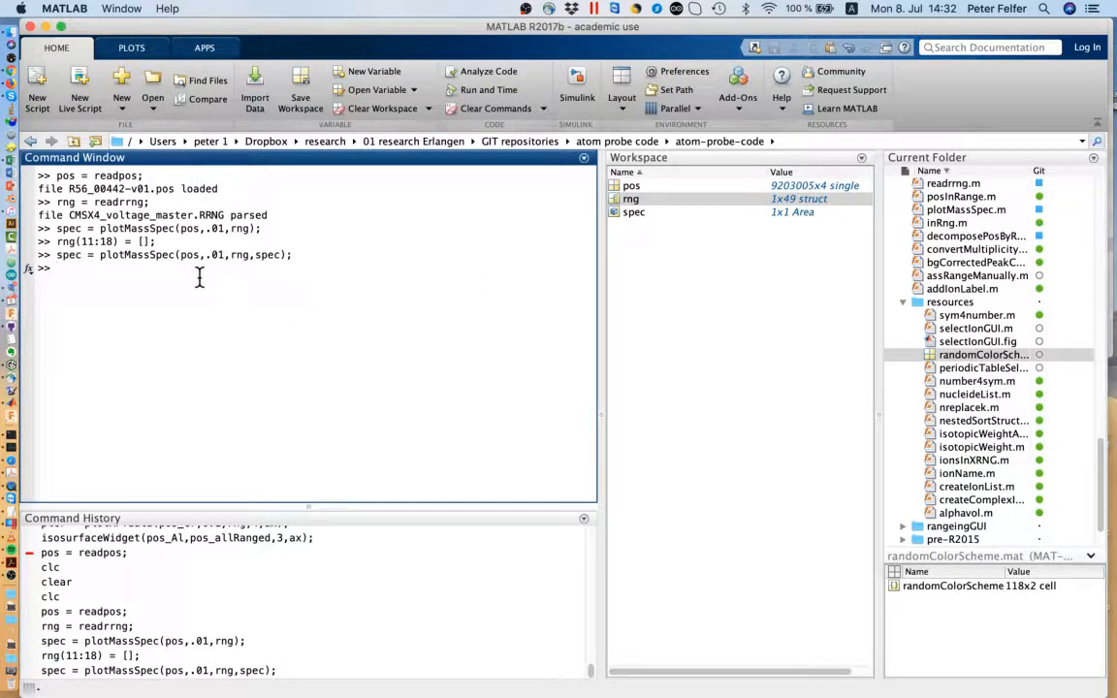
{"action": "type", "text": "setd"}
{"action": "key", "text": "Up"}
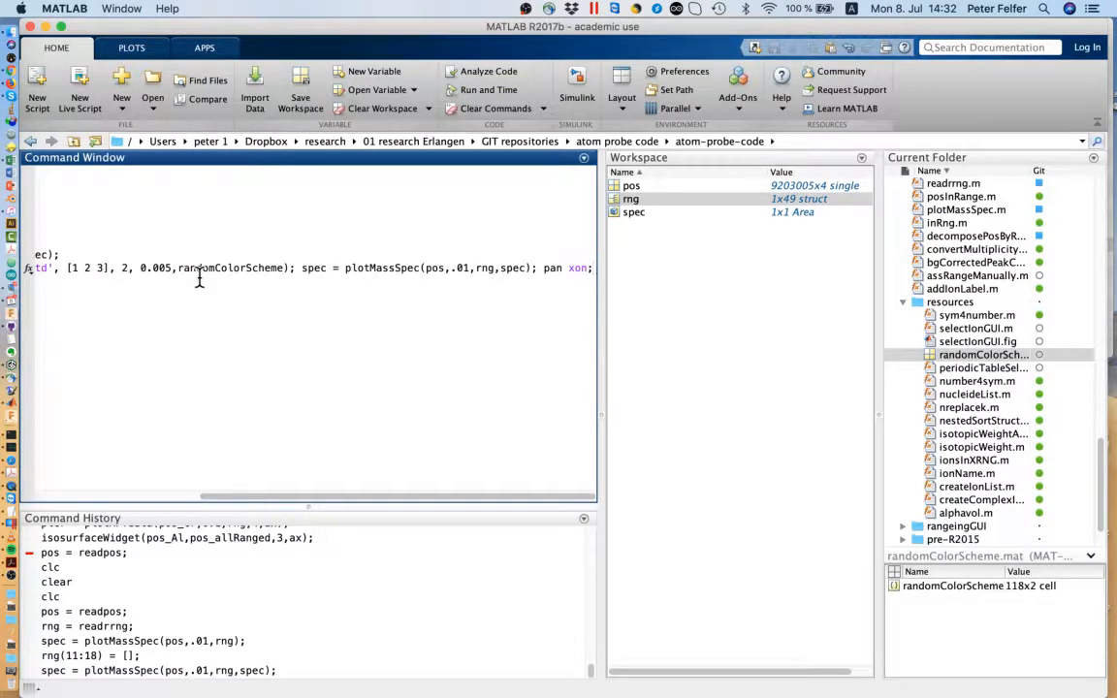
{"action": "scroll", "coordinate": [199, 278], "scroll_direction": "left", "scroll_amount": 10}
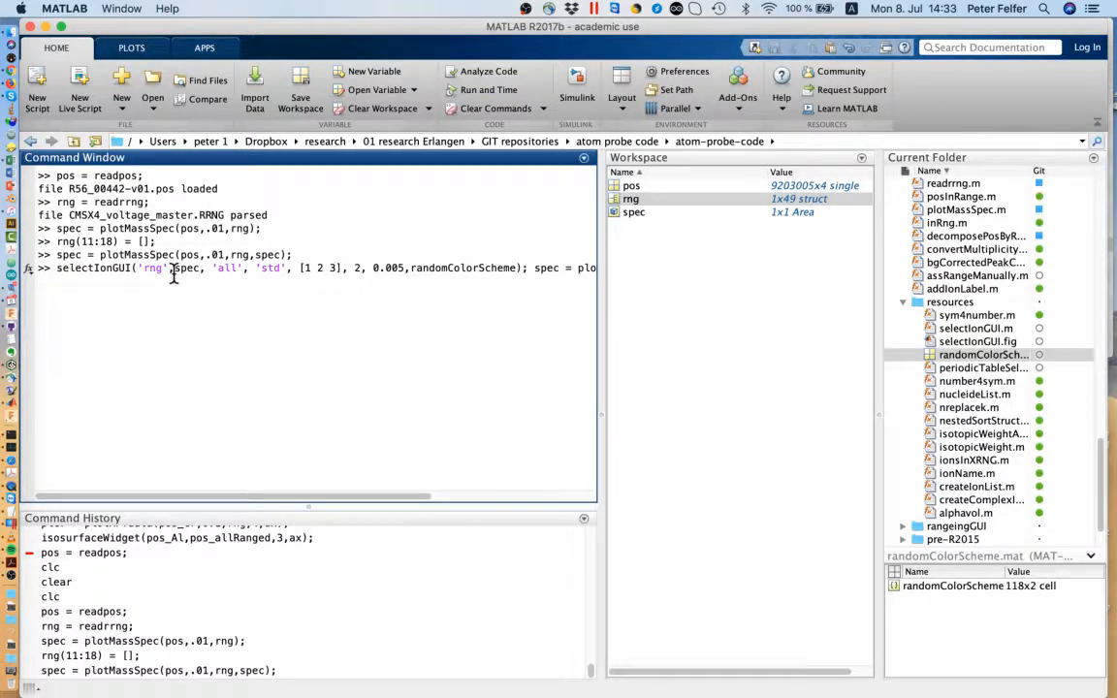
- Try the element list 'Ti Cr Mo' in place of 'all' in the selectIonGUI command, and restore 'all'
{"action": "scroll", "coordinate": [175, 273], "scroll_direction": "right", "scroll_amount": 5}
{"action": "scroll", "coordinate": [178, 274], "scroll_direction": "left", "scroll_amount": 5}
{"action": "left_click", "coordinate": [240, 268]}
{"action": "key", "text": "BackSpace"}
{"action": "key", "text": "BackSpace"}
{"action": "key", "text": "BackSpace"}
{"action": "type", "text": "Ti Cr"}
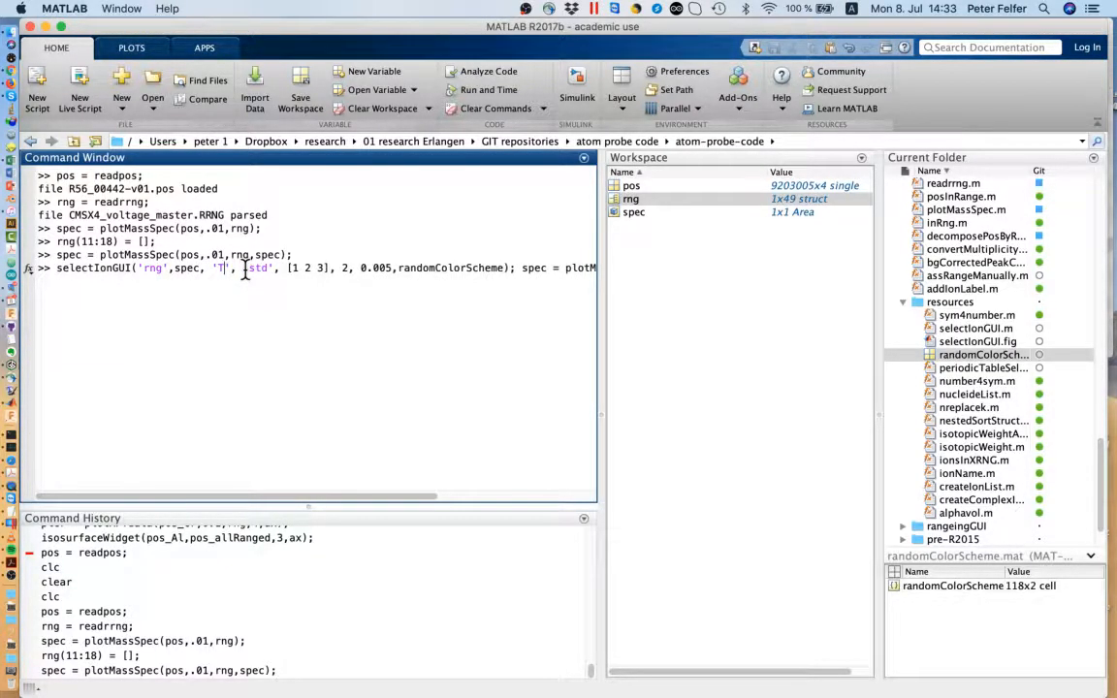
{"action": "type", "text": " Mo"}
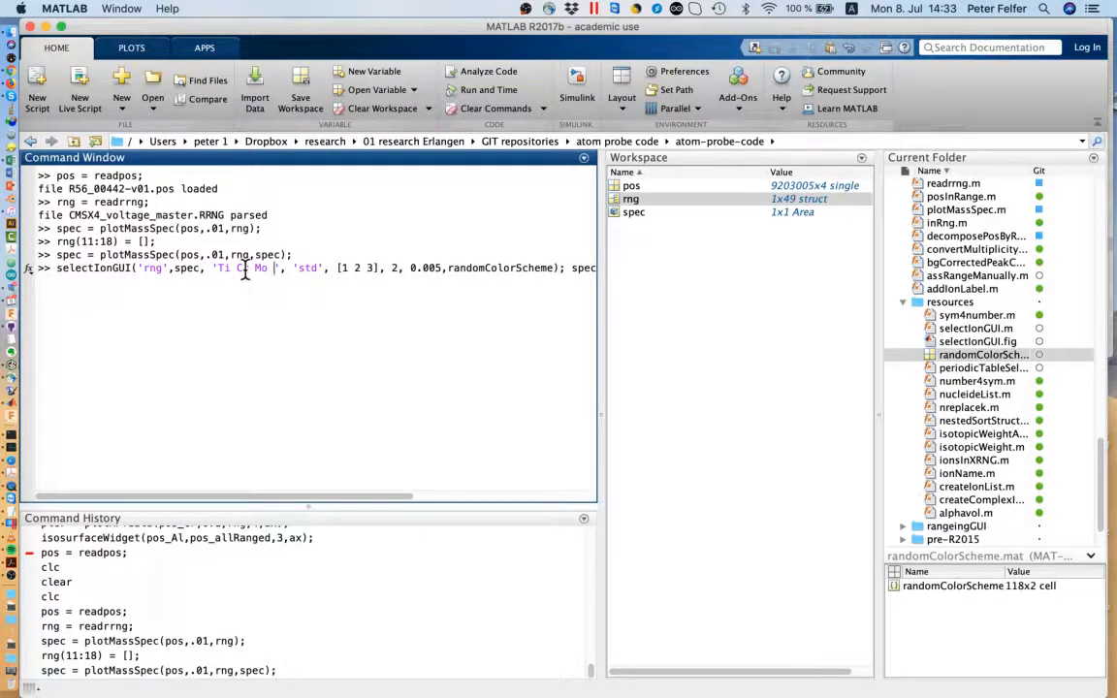
{"action": "key", "text": "BackSpace"}
{"action": "key", "text": "BackSpace"}
{"action": "key", "text": "BackSpace"}
{"action": "key", "text": "BackSpace"}
{"action": "key", "text": "BackSpace"}
{"action": "key", "text": "BackSpace"}
{"action": "key", "text": "BackSpace"}
{"action": "key", "text": "BackSpace"}
{"action": "key", "text": "BackSpace"}
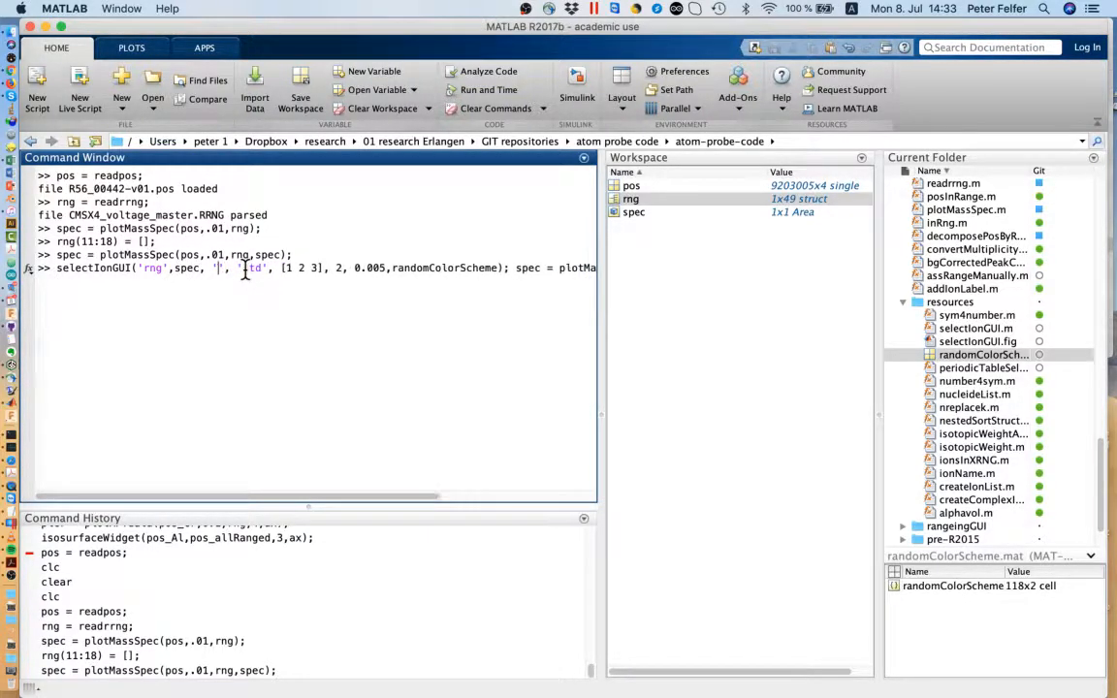
{"action": "type", "text": "all"}
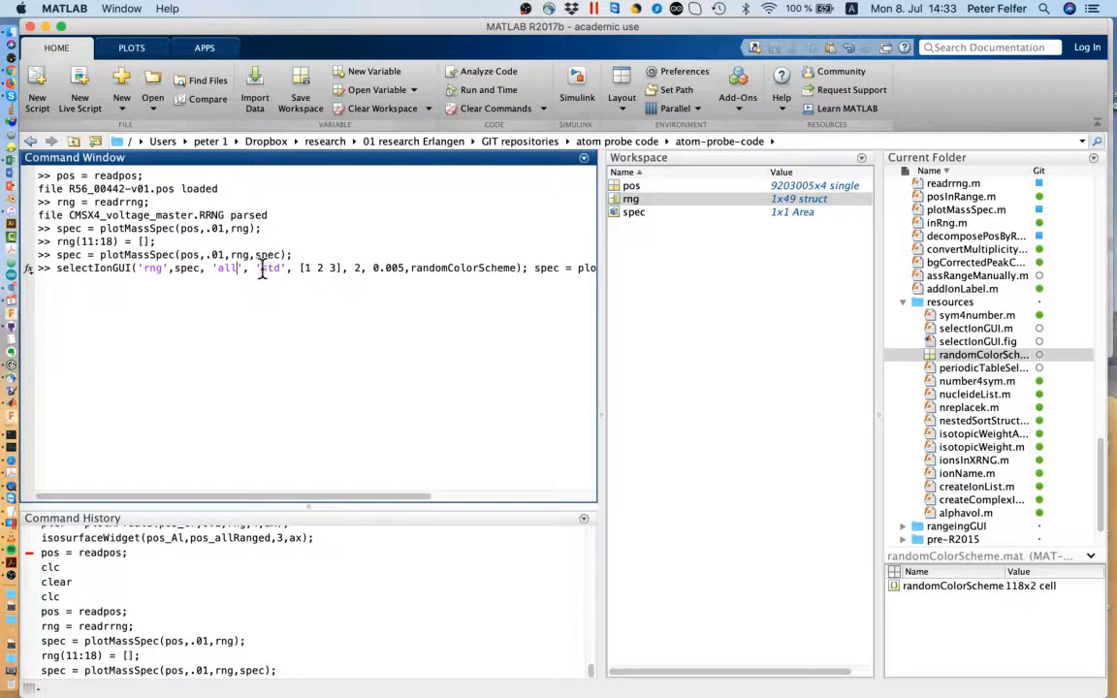
- Clear the 'std' argument of the selectIonGUI command to try another entry, and restore 'std'
{"action": "left_click_drag", "start_coordinate": [255, 268], "coordinate": [289, 267]}
{"action": "left_click", "coordinate": [252, 268]}
{"action": "double_click", "coordinate": [280, 268]}
{"action": "key", "text": "BackSpace"}
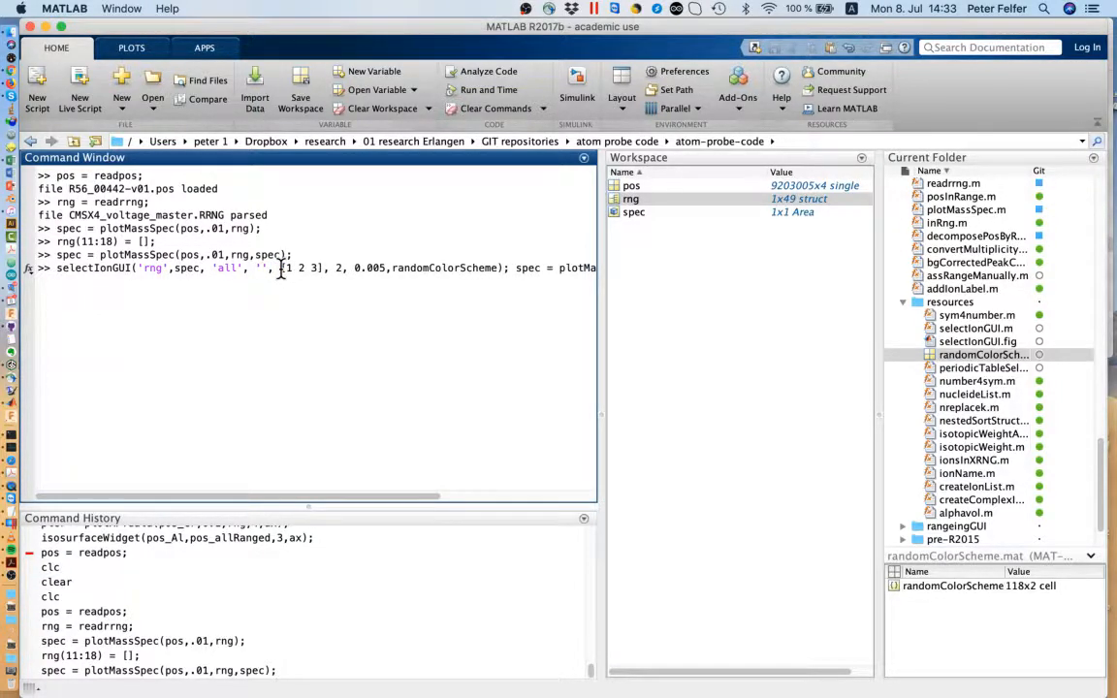
{"action": "type", "text": "Mo"}
{"action": "key", "text": "BackSpace"}
{"action": "key", "text": "BackSpace"}
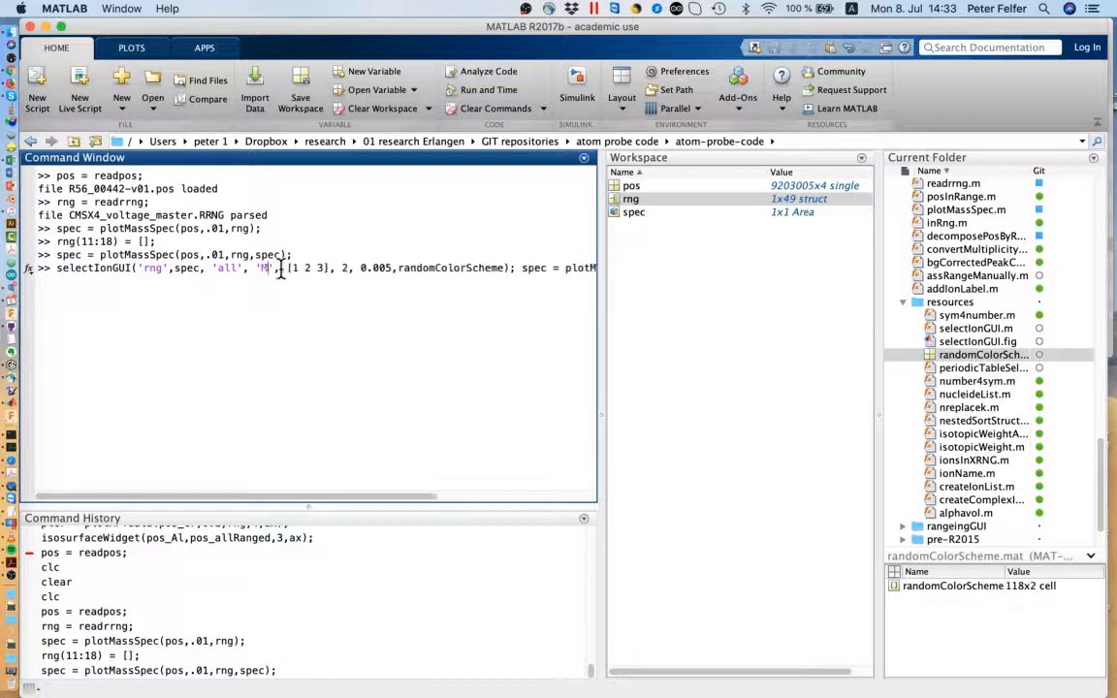
{"action": "type", "text": "std"}
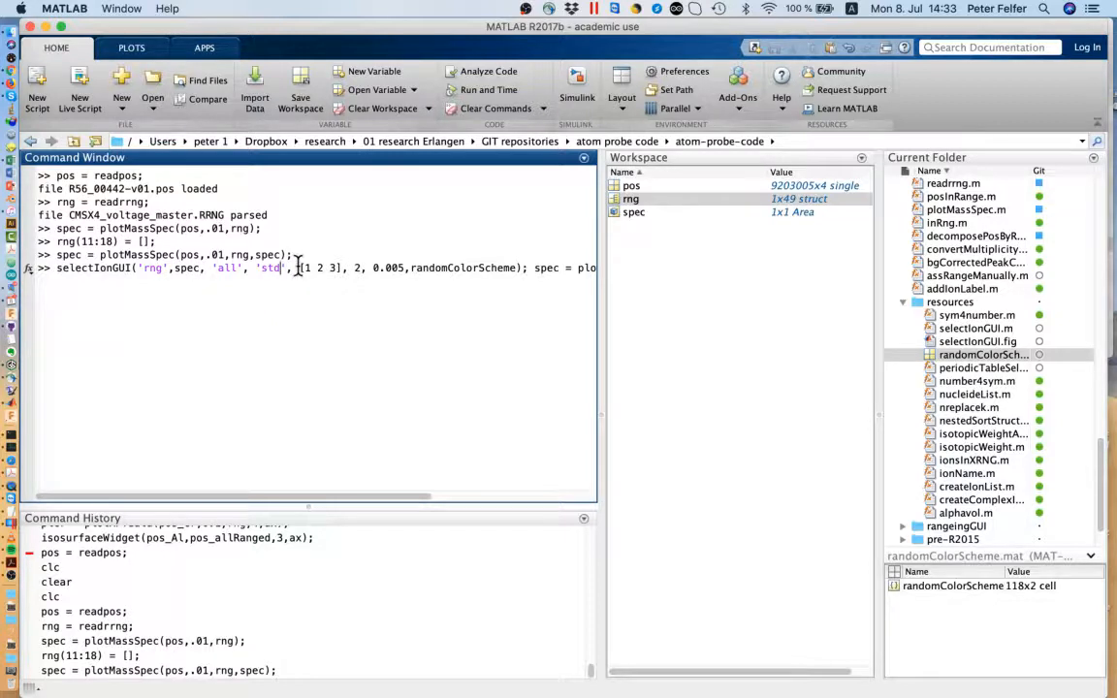
- Examine the 'all', [1 2 3] and 2 arguments of the selectIonGUI command
{"action": "left_click_drag", "start_coordinate": [299, 269], "coordinate": [340, 269]}
{"action": "left_click", "coordinate": [341, 279]}
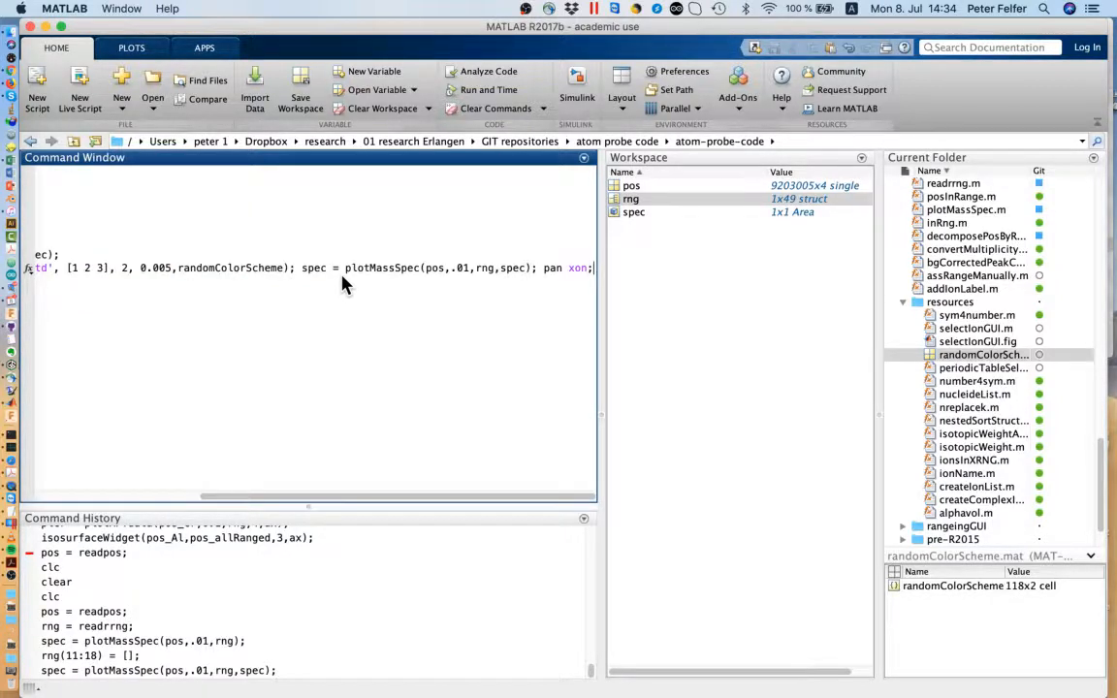
{"action": "scroll", "coordinate": [323, 276], "scroll_direction": "left", "scroll_amount": 5}
{"action": "scroll", "coordinate": [307, 276], "scroll_direction": "left", "scroll_amount": 2}
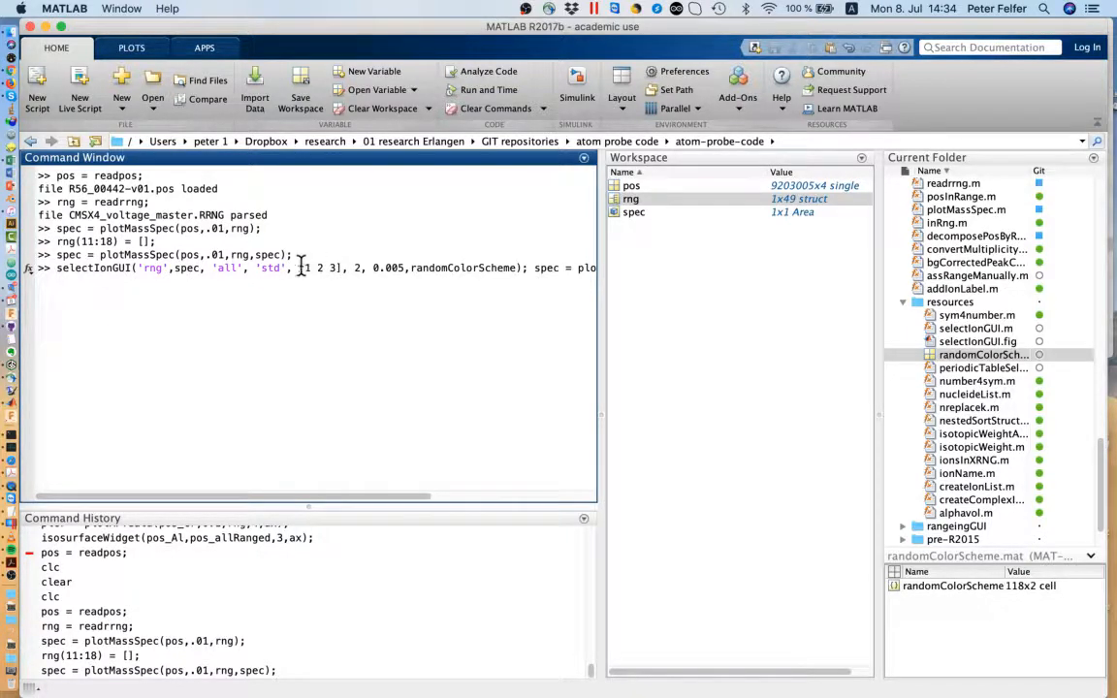
{"action": "double_click", "coordinate": [358, 268]}
{"action": "left_click", "coordinate": [364, 272]}
{"action": "left_click_drag", "start_coordinate": [212, 268], "coordinate": [245, 274]}
{"action": "left_click", "coordinate": [248, 284]}
{"action": "scroll", "coordinate": [248, 286], "scroll_direction": "left", "scroll_amount": 3}
{"action": "scroll", "coordinate": [248, 284], "scroll_direction": "left", "scroll_amount": 3}
- Examine the 0.005 and randomColorScheme arguments of the selectIonGUI command
{"action": "left_click_drag", "start_coordinate": [374, 268], "coordinate": [402, 267]}
{"action": "scroll", "coordinate": [403, 268], "scroll_direction": "right", "scroll_amount": 3}
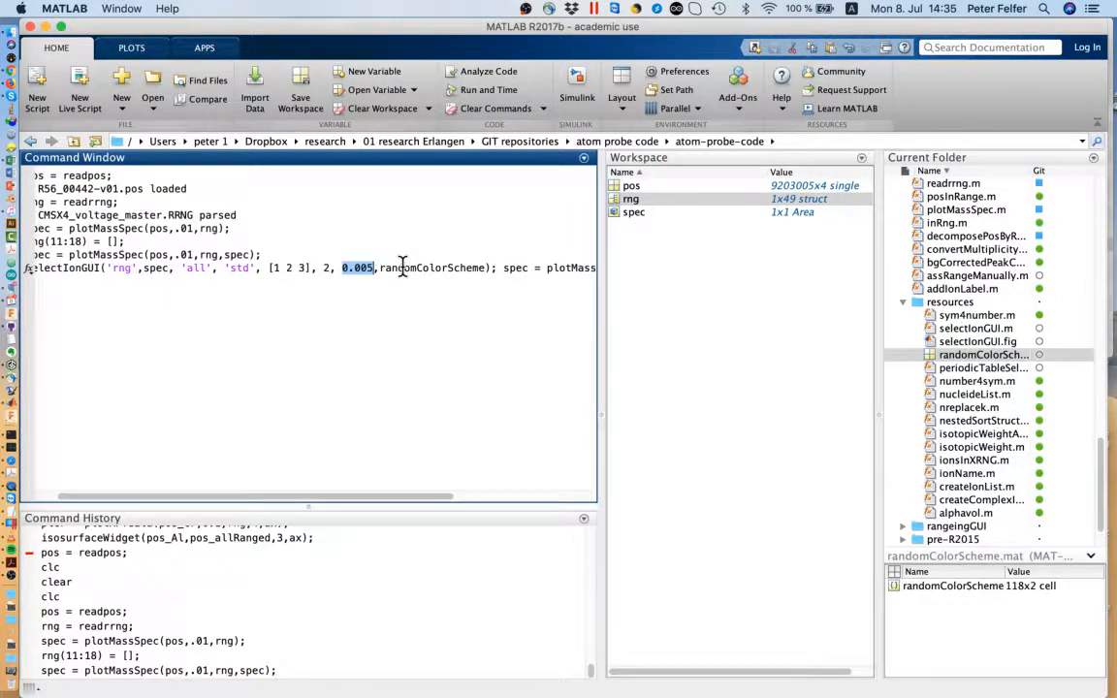
{"action": "scroll", "coordinate": [403, 268], "scroll_direction": "left", "scroll_amount": 1}
{"action": "scroll", "coordinate": [403, 268], "scroll_direction": "left", "scroll_amount": 3}
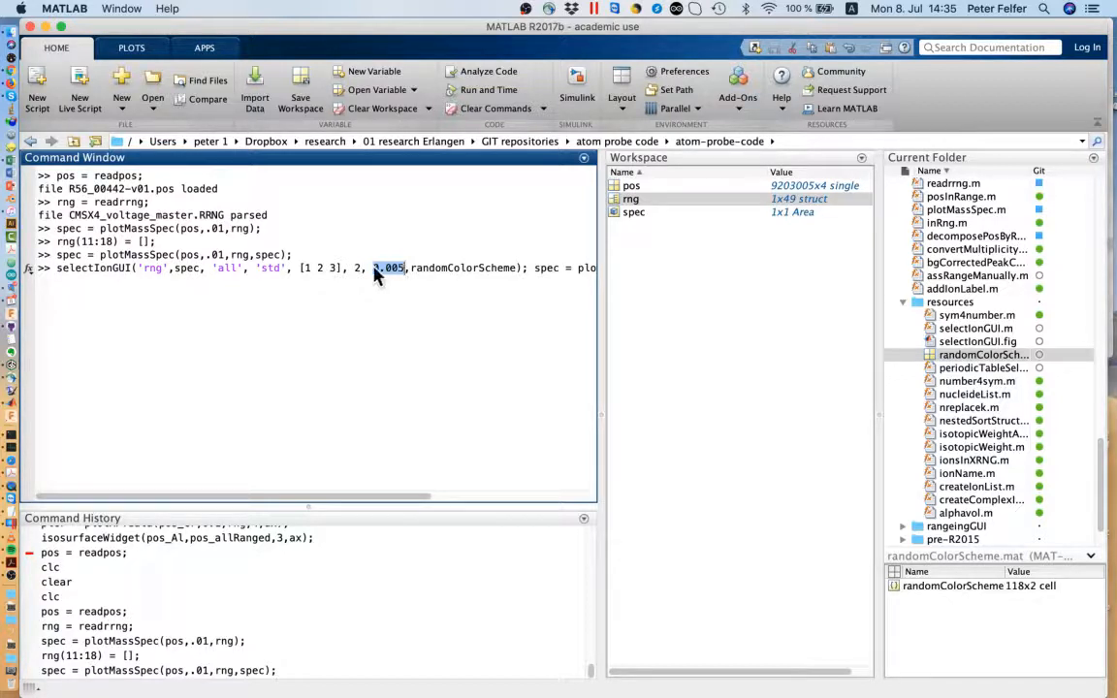
{"action": "left_click", "coordinate": [379, 275]}
{"action": "left_click_drag", "start_coordinate": [412, 268], "coordinate": [523, 268]}
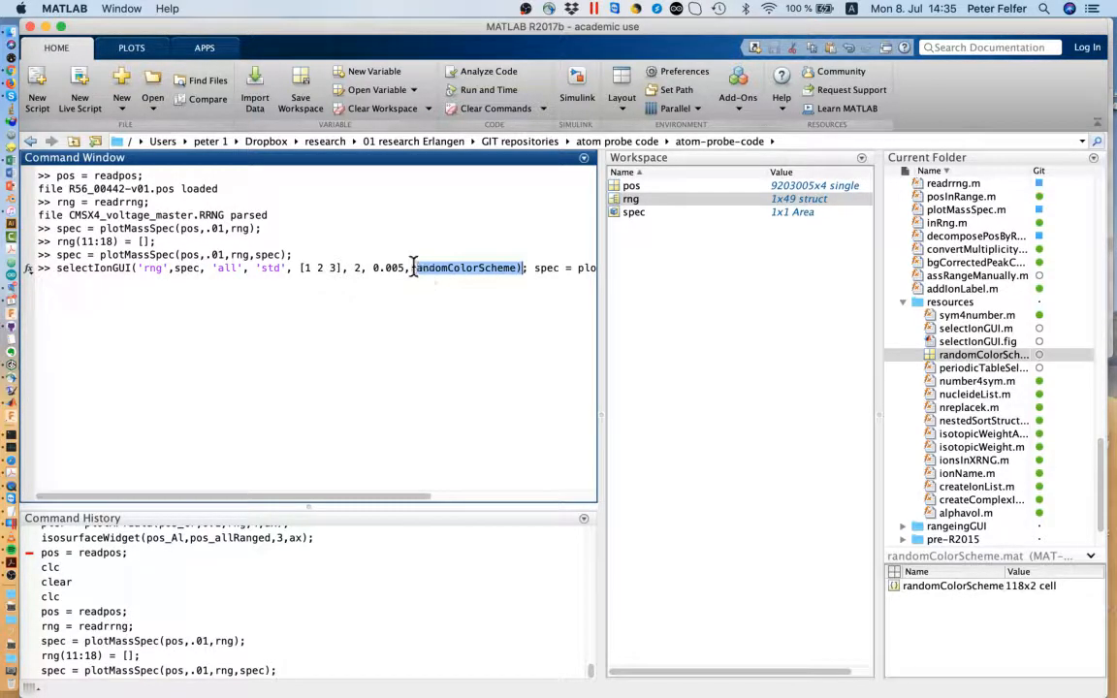
{"action": "left_click_drag", "start_coordinate": [413, 268], "coordinate": [519, 268]}
- Load randomColorScheme.mat from the massSpecTools resources folder into the workspace and open the randomColorScheme variable
{"action": "left_click", "coordinate": [922, 357]}
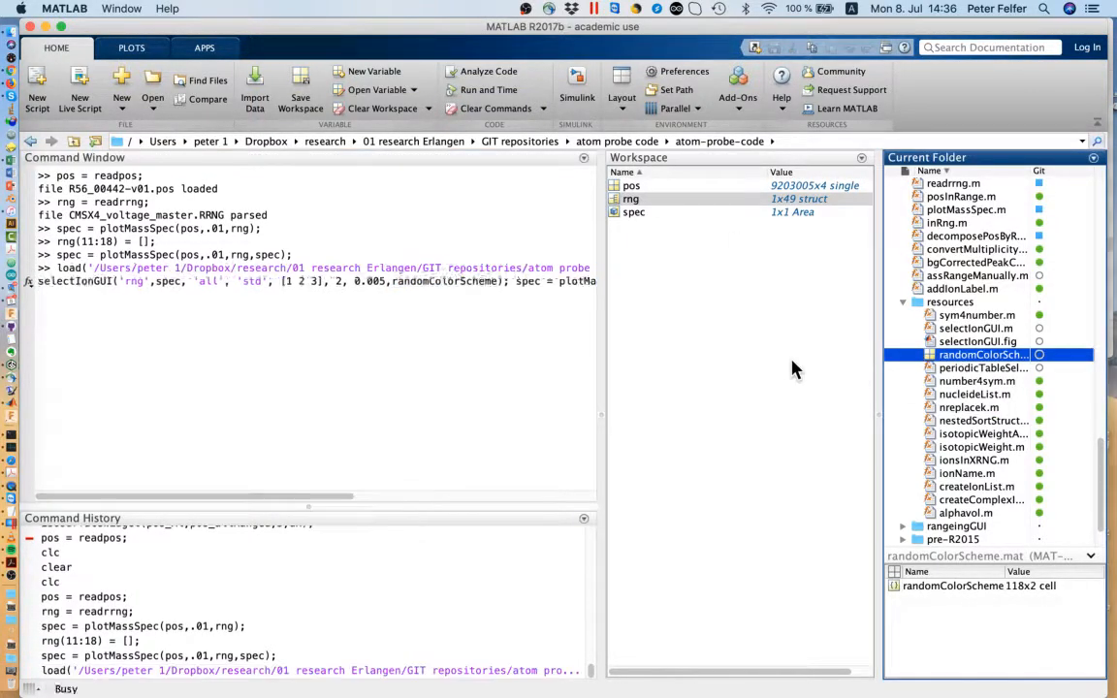
{"action": "left_click", "coordinate": [657, 190]}
{"action": "double_click", "coordinate": [657, 192]}
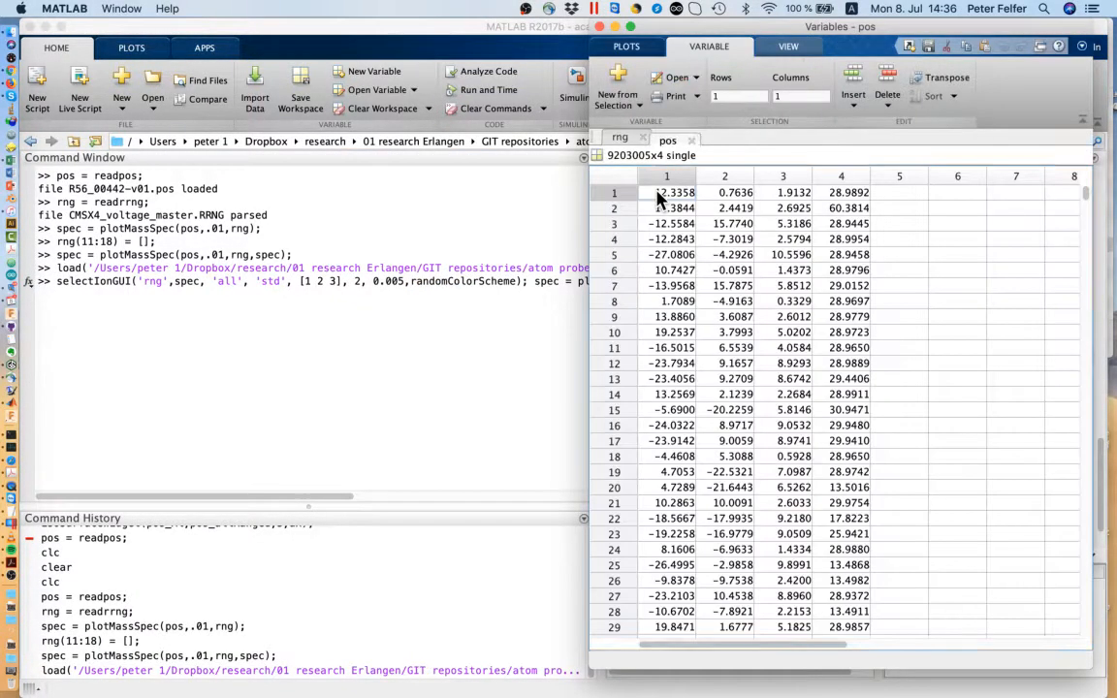
{"action": "left_click", "coordinate": [691, 138]}
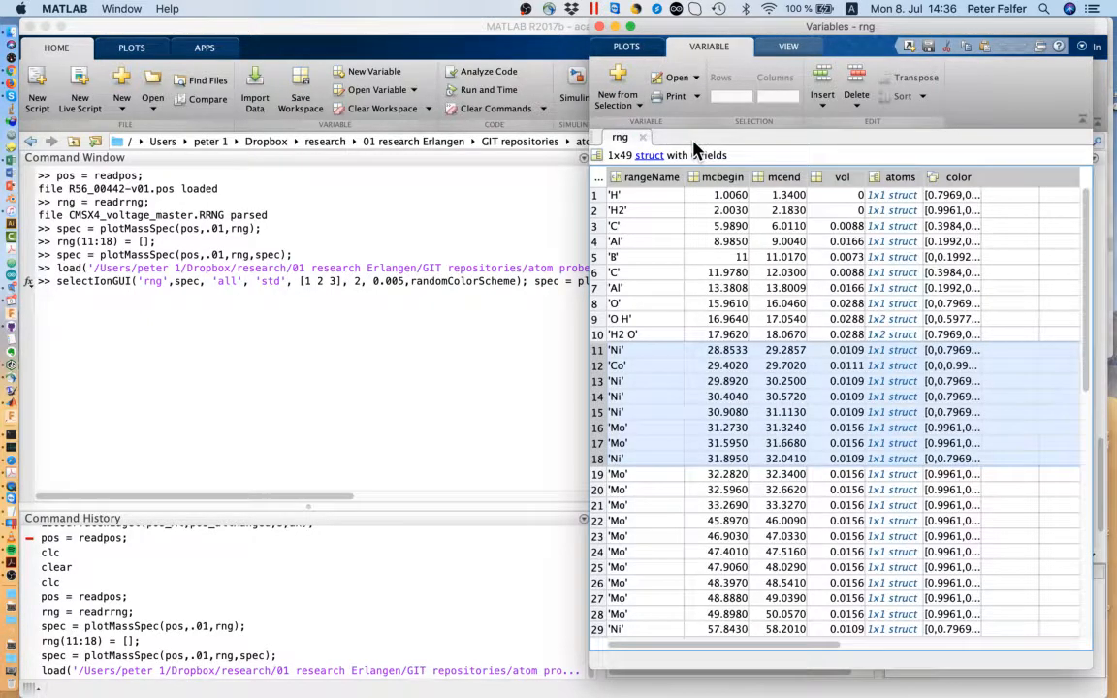
{"action": "left_click", "coordinate": [453, 219]}
{"action": "double_click", "coordinate": [692, 199]}
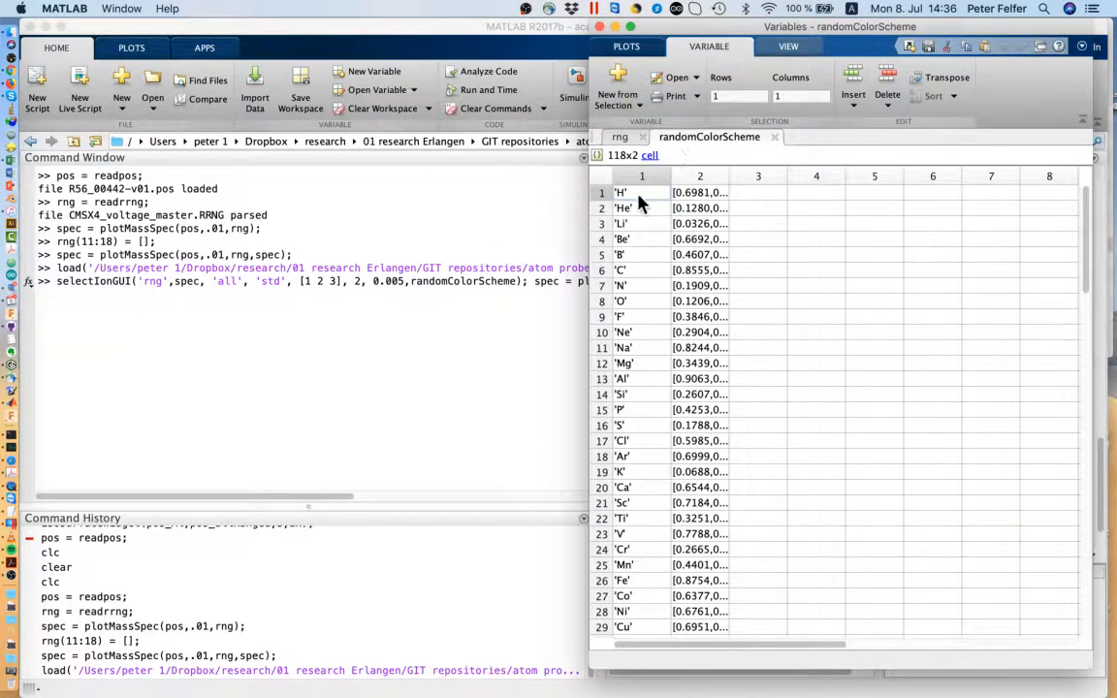
- Check the element rows from H to Mg in the randomColorScheme cell array, and close the variable window
{"action": "left_click", "coordinate": [638, 224]}
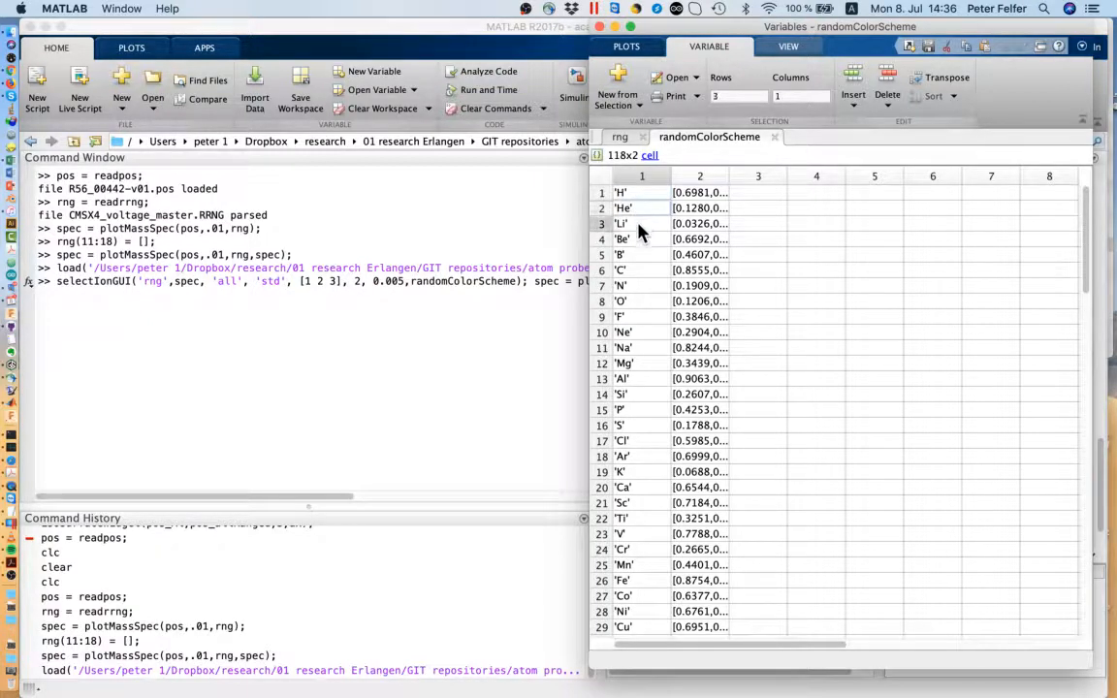
{"action": "left_click", "coordinate": [637, 275]}
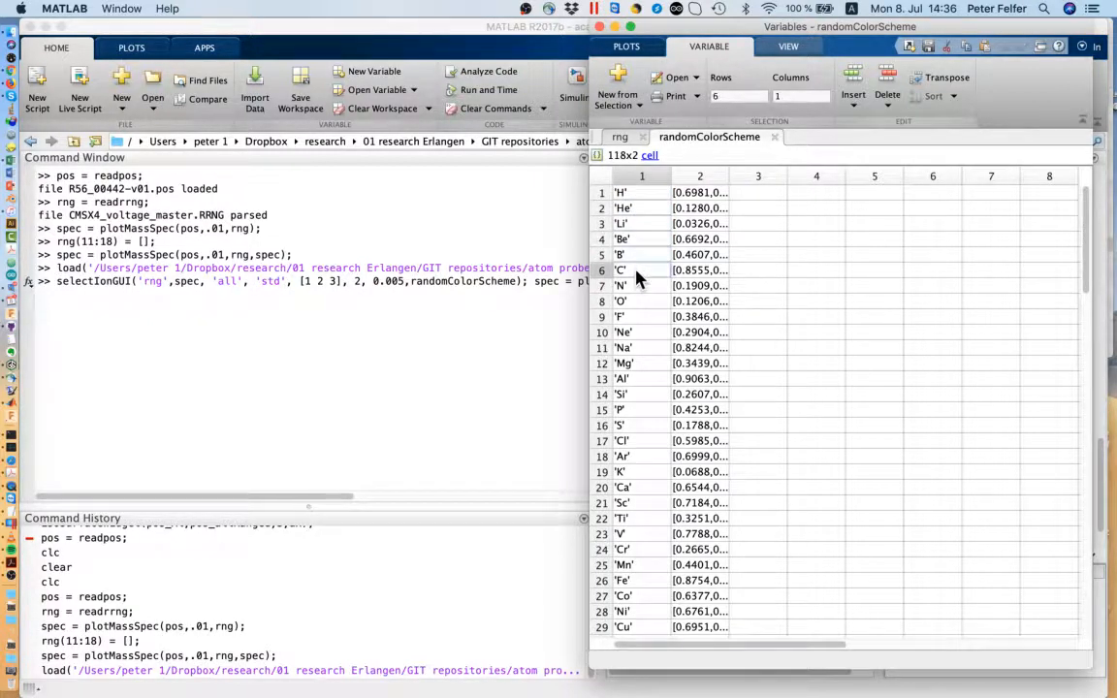
{"action": "left_click", "coordinate": [637, 320]}
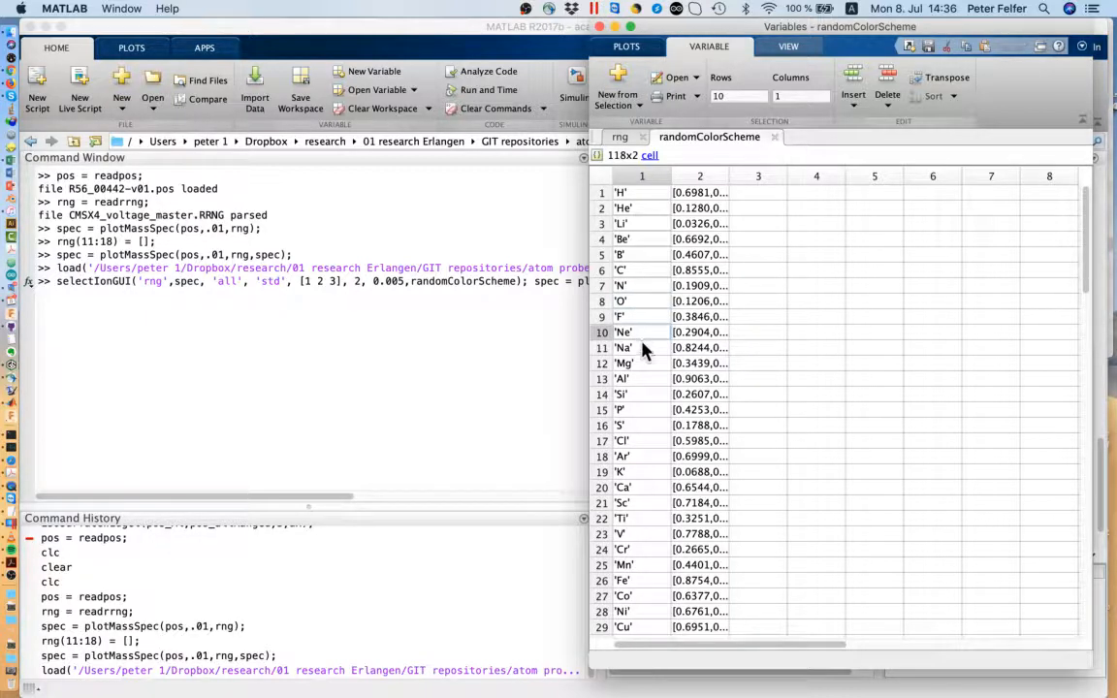
{"action": "left_click", "coordinate": [646, 357]}
{"action": "left_click", "coordinate": [645, 368]}
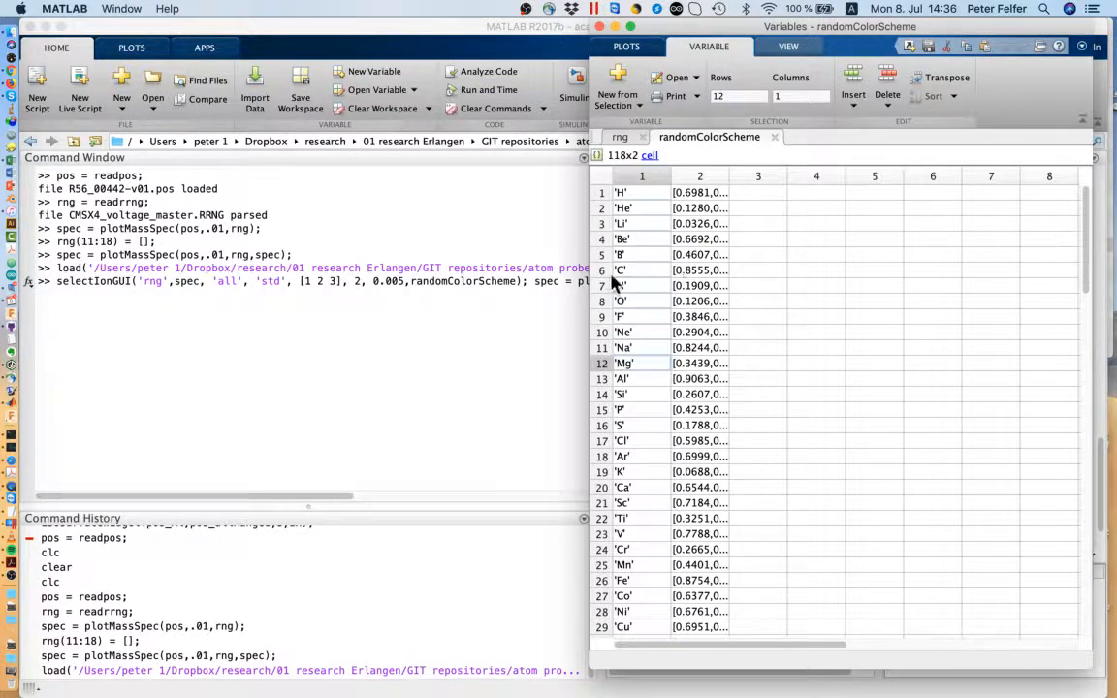
{"action": "left_click", "coordinate": [599, 27]}
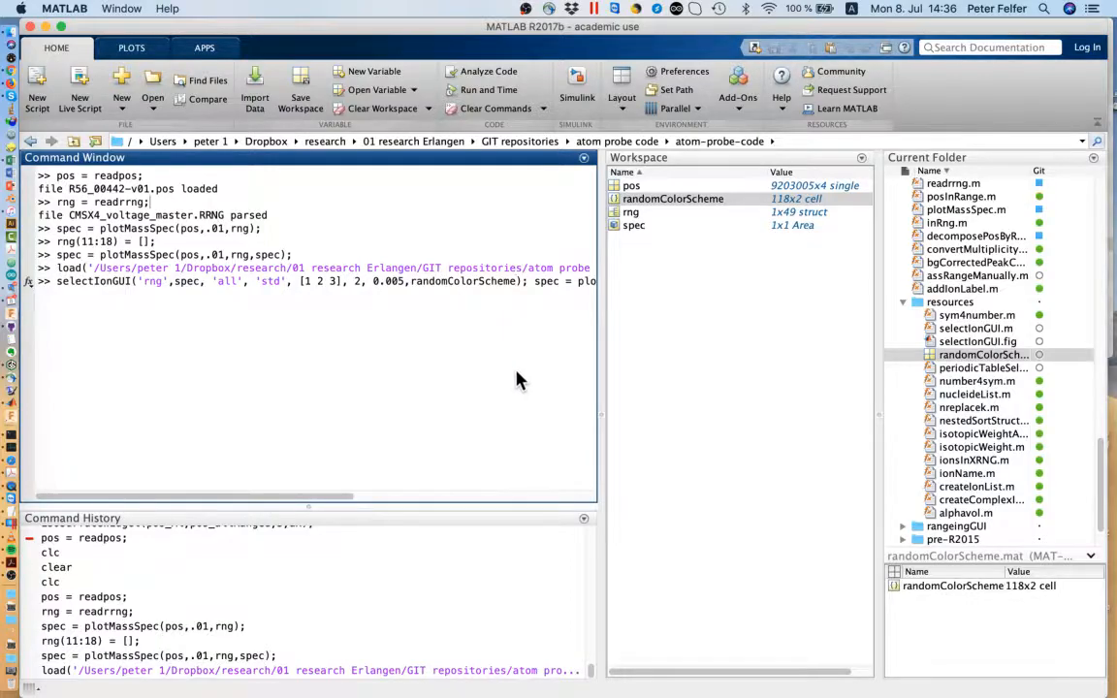
- Examine the commands chained after selectIonGUI on the prompt line: spec = plotMassSpec(pos,.01,rng,spec); and pan xon;
{"action": "key", "text": "ctrl+Up"}
{"action": "key", "text": "ctrl+Up"}
{"action": "scroll", "coordinate": [485, 274], "scroll_direction": "right", "scroll_amount": 5}
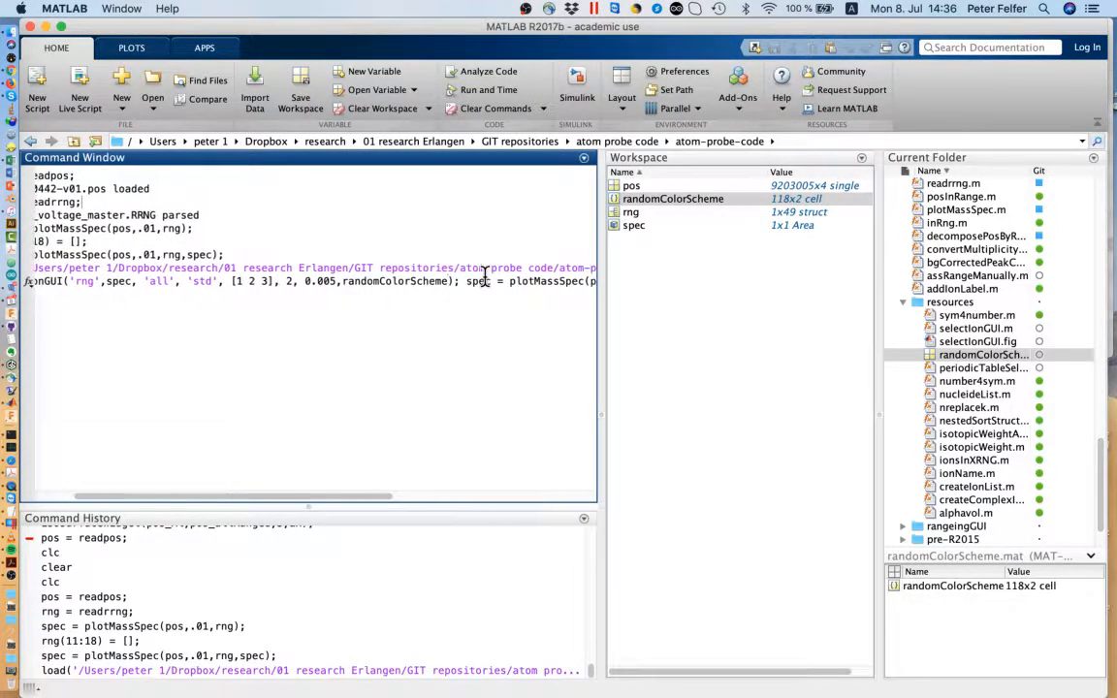
{"action": "scroll", "coordinate": [485, 275], "scroll_direction": "right", "scroll_amount": 15}
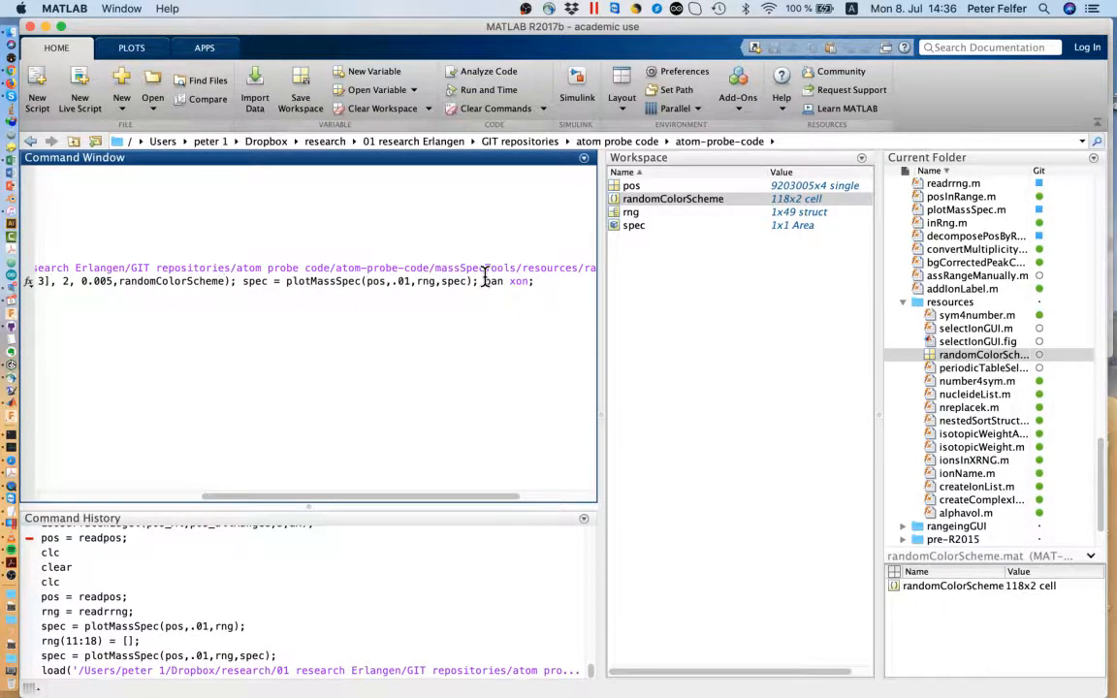
{"action": "scroll", "coordinate": [328, 306], "scroll_direction": "left", "scroll_amount": 3}
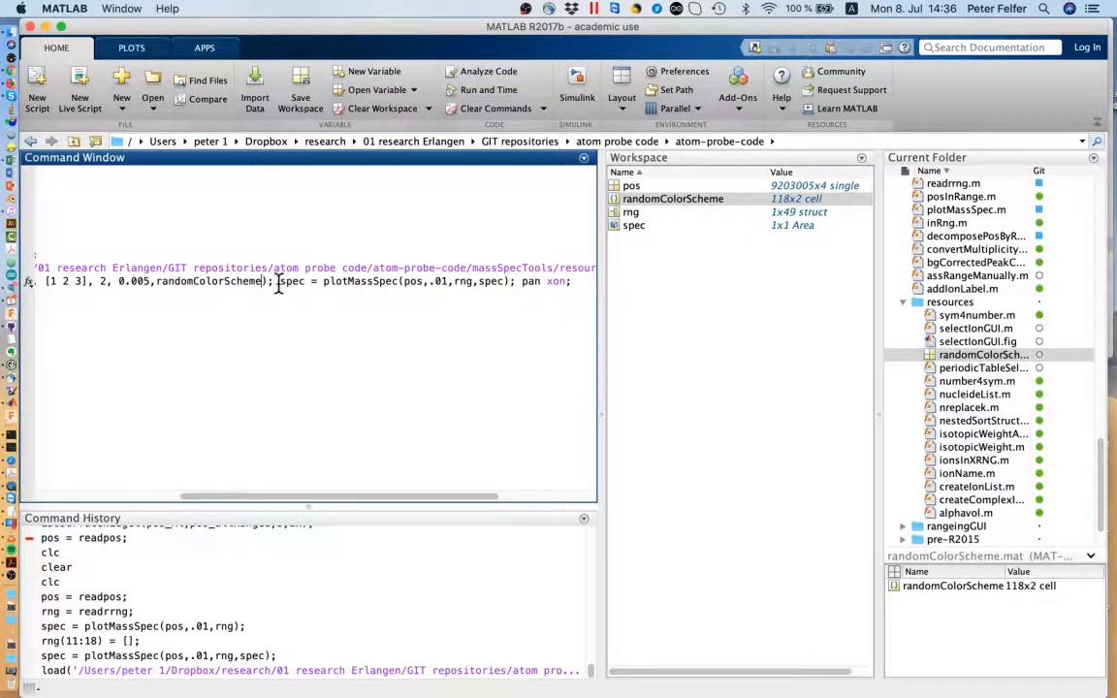
{"action": "left_click_drag", "start_coordinate": [278, 282], "coordinate": [514, 281]}
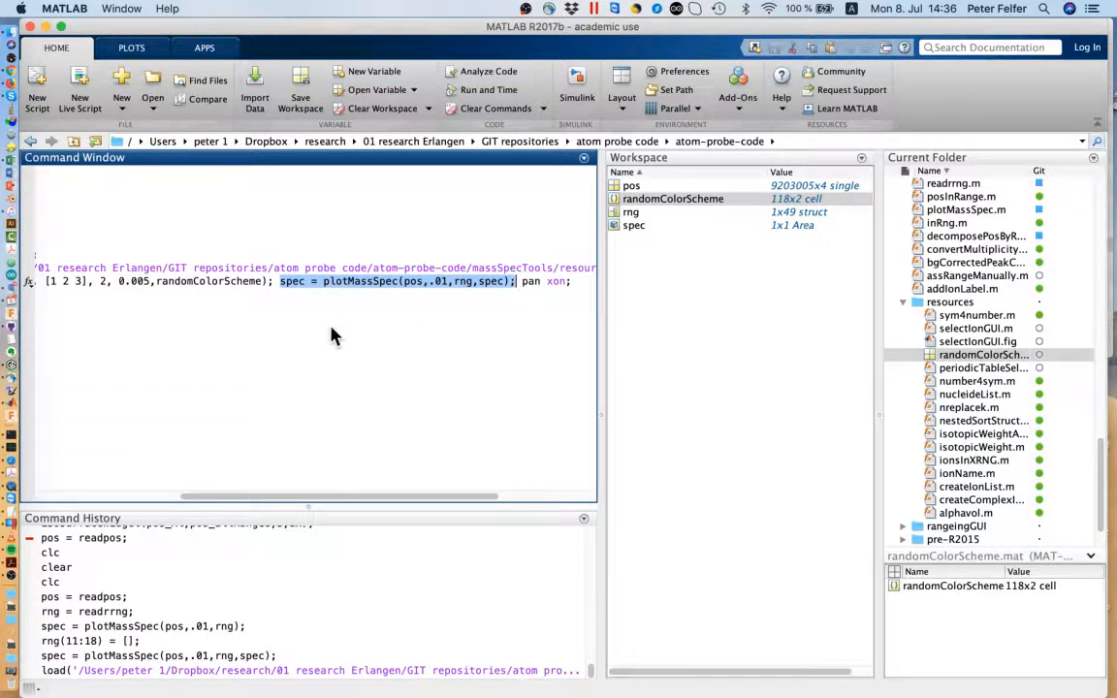
{"action": "scroll", "coordinate": [331, 335], "scroll_direction": "left", "scroll_amount": 5}
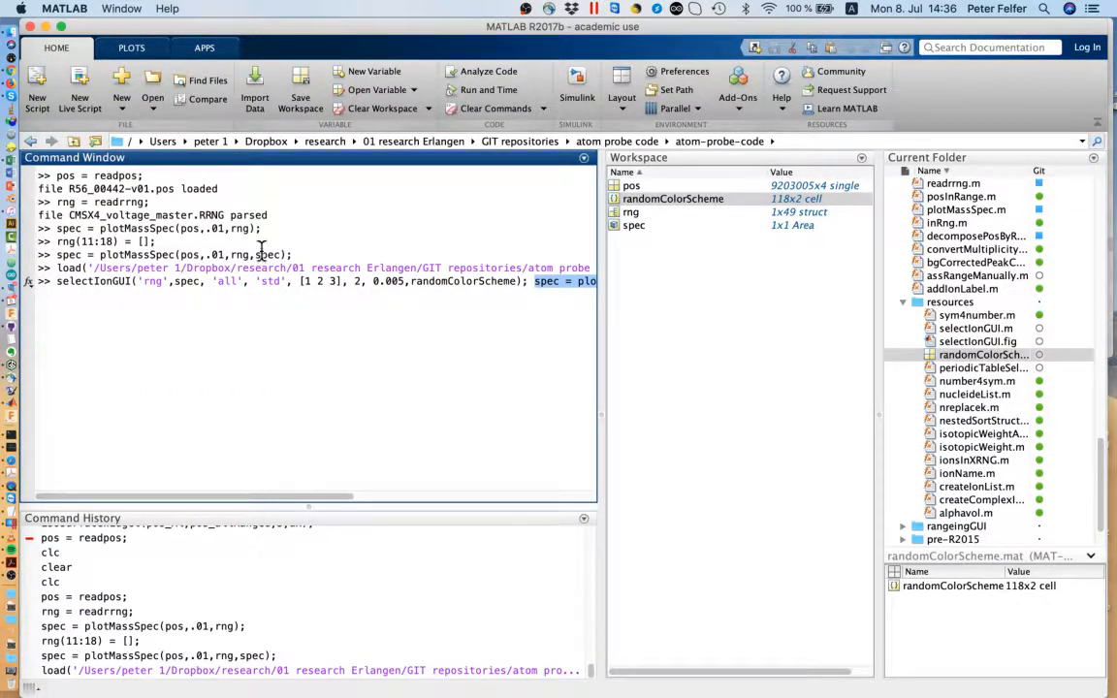
{"action": "scroll", "coordinate": [381, 287], "scroll_direction": "right", "scroll_amount": 5}
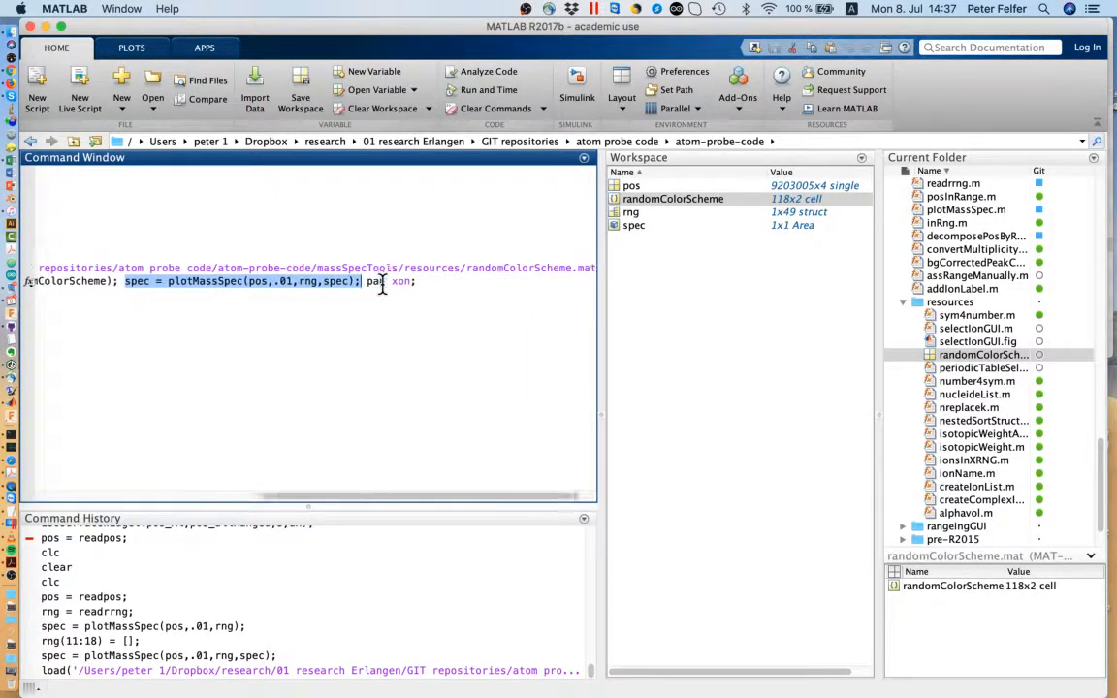
{"action": "scroll", "coordinate": [382, 284], "scroll_direction": "left", "scroll_amount": 4}
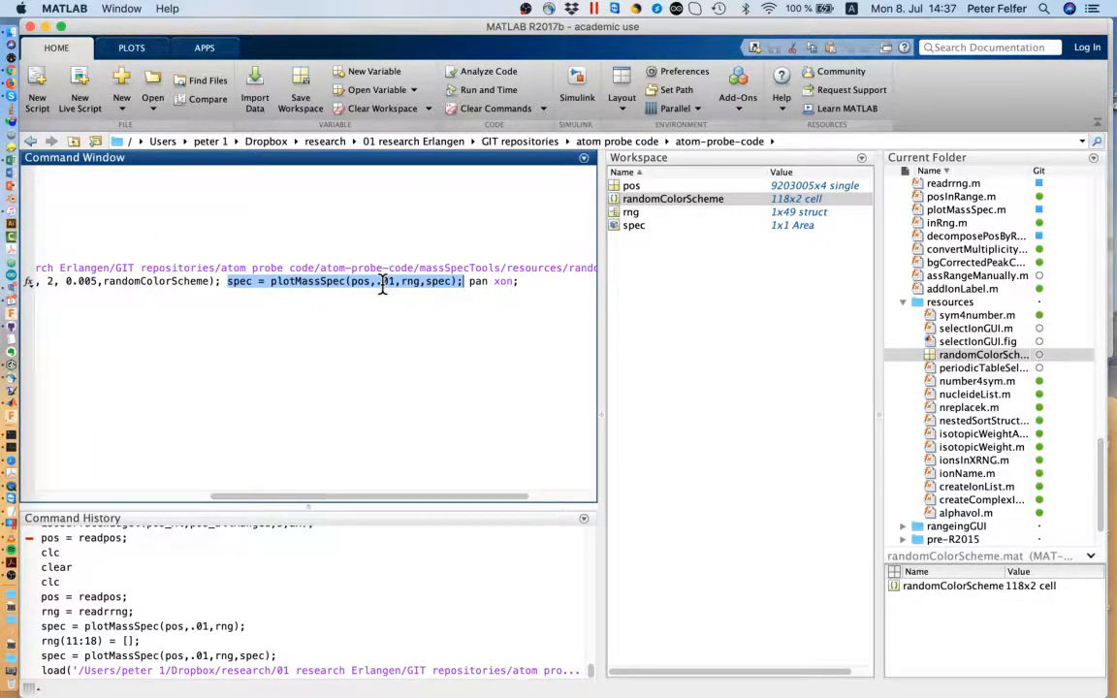
{"action": "left_click", "coordinate": [463, 282]}
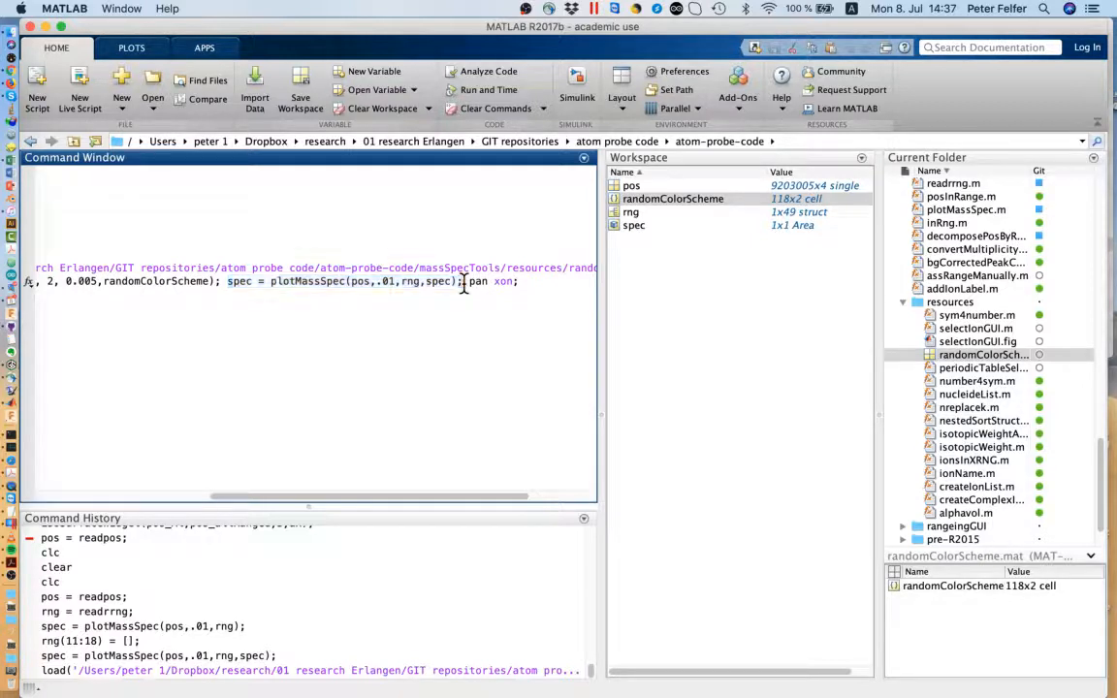
{"action": "left_click", "coordinate": [523, 281]}
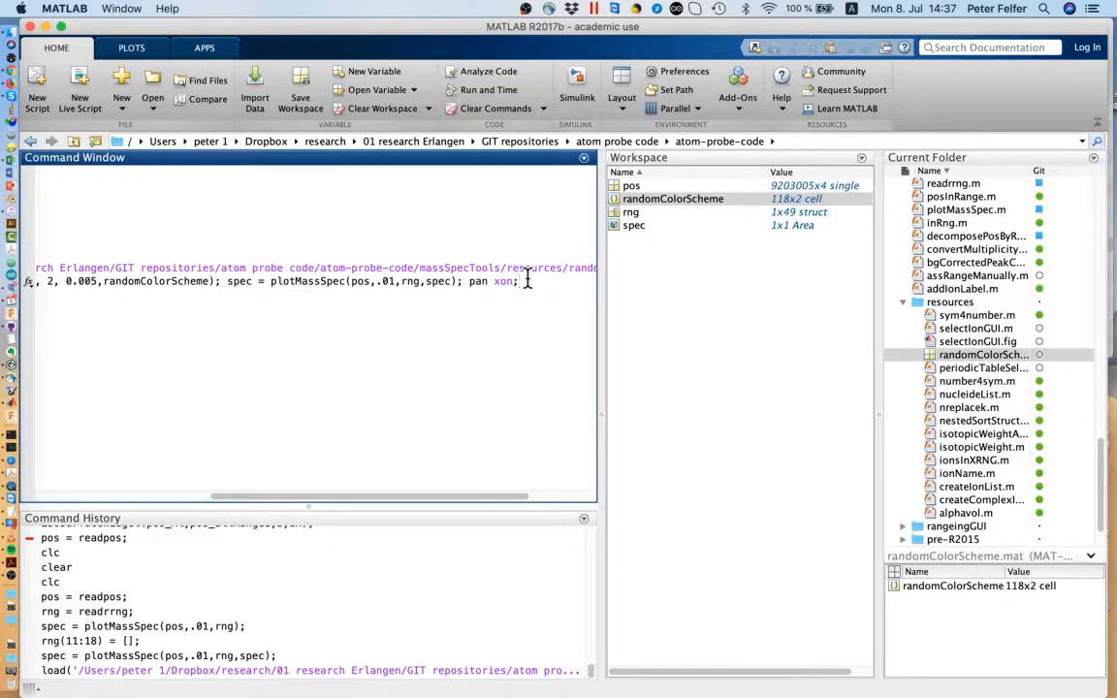
{"action": "scroll", "coordinate": [514, 291], "scroll_direction": "left", "scroll_amount": 10}
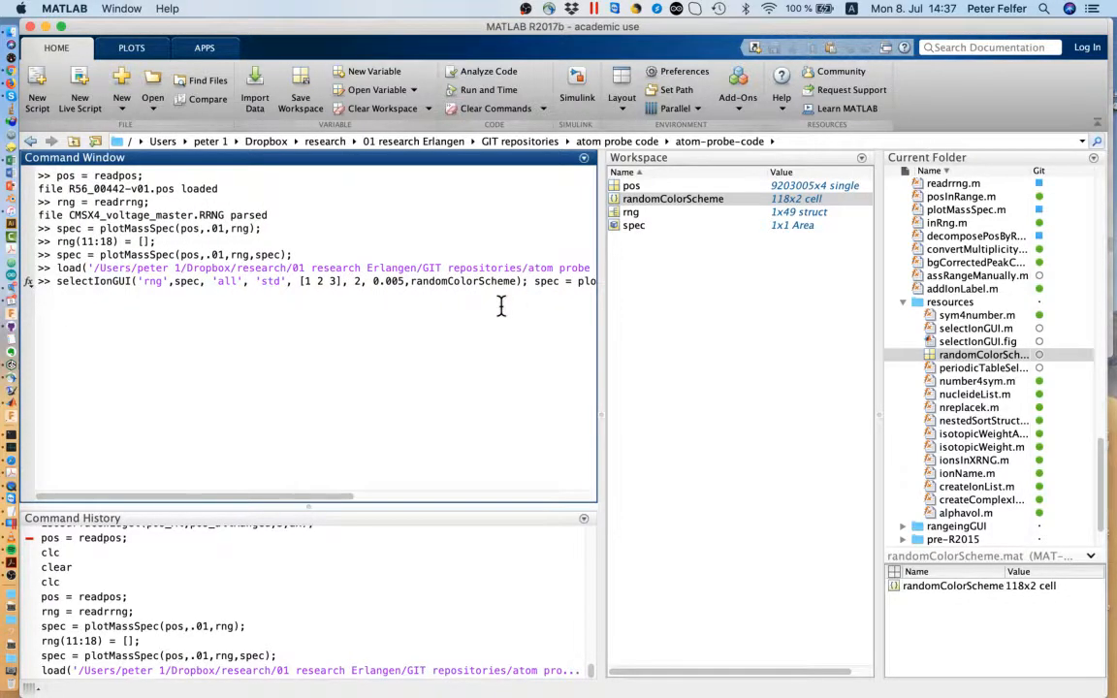
{"action": "scroll", "coordinate": [504, 306], "scroll_direction": "right", "scroll_amount": 10}
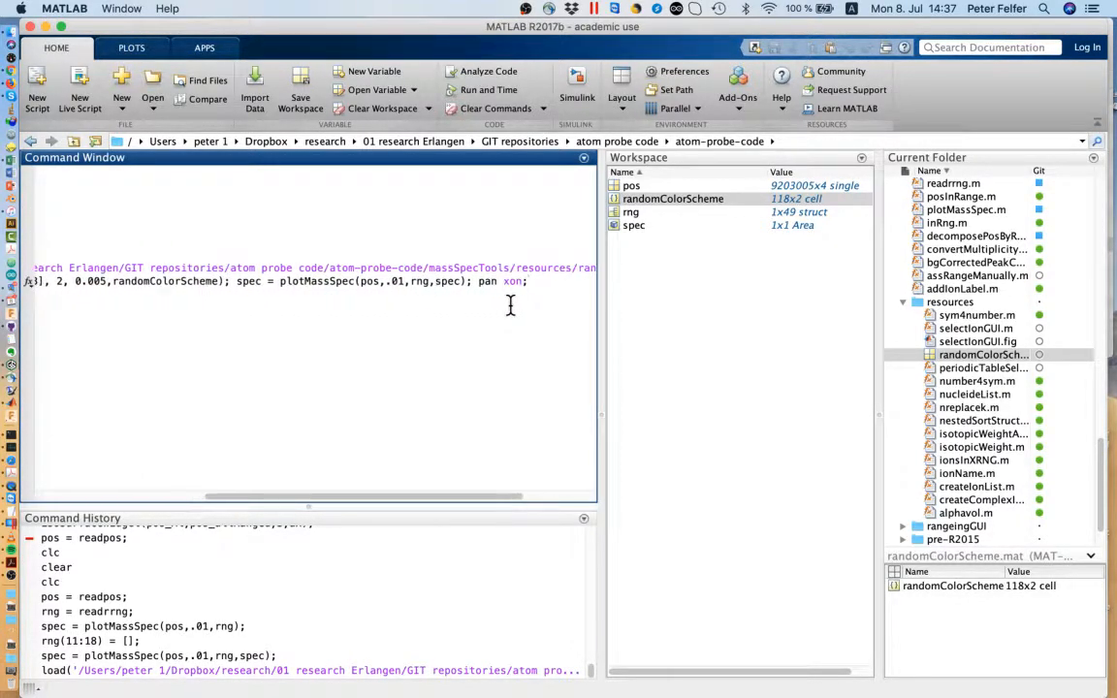
{"action": "scroll", "coordinate": [510, 305], "scroll_direction": "left", "scroll_amount": 10}
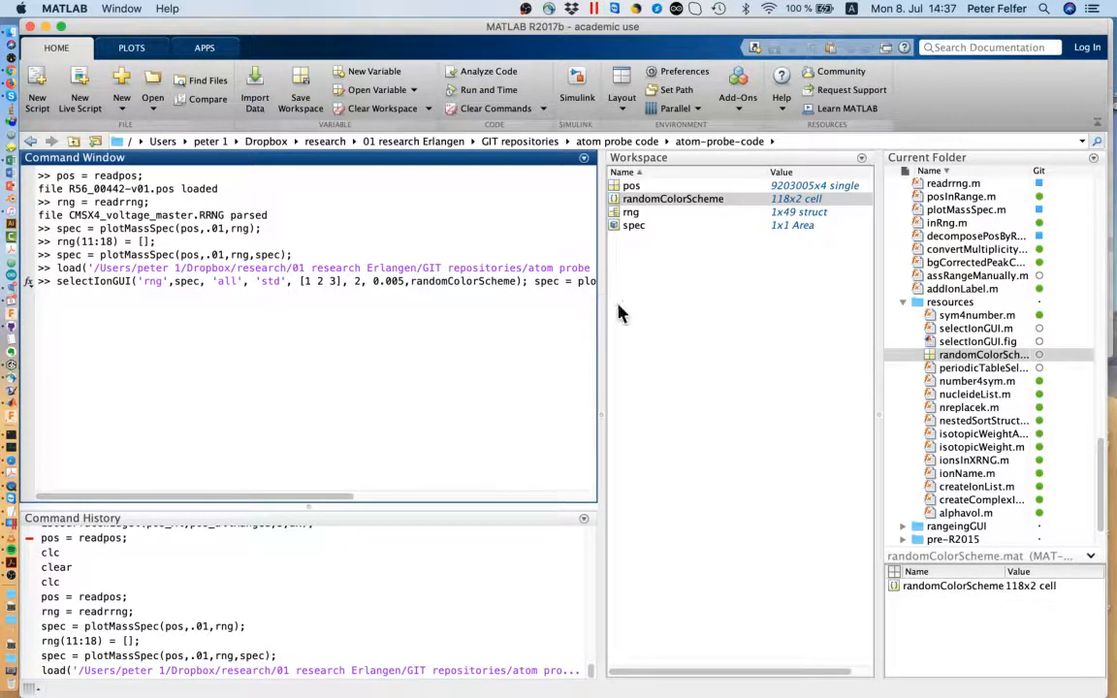
- Delete the plotMassSpec and pan xon commands from the prompt line and run selectIonGUI('rng',spec, 'all', 'std', [1 2 3], 2, 0.005,randomColorScheme);
{"action": "scroll", "coordinate": [484, 304], "scroll_direction": "right", "scroll_amount": 10}
{"action": "scroll", "coordinate": [484, 304], "scroll_direction": "left", "scroll_amount": 10}
{"action": "left_click_drag", "start_coordinate": [533, 280], "coordinate": [678, 294]}
{"action": "key", "text": "BackSpace"}
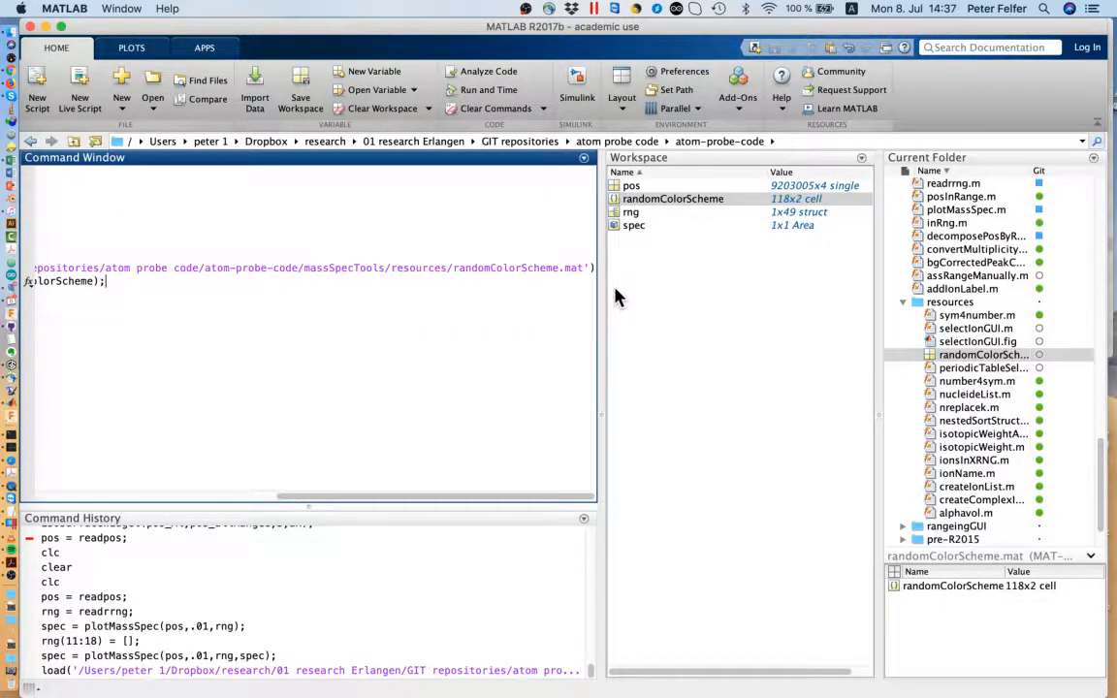
{"action": "scroll", "coordinate": [419, 332], "scroll_direction": "left", "scroll_amount": 10}
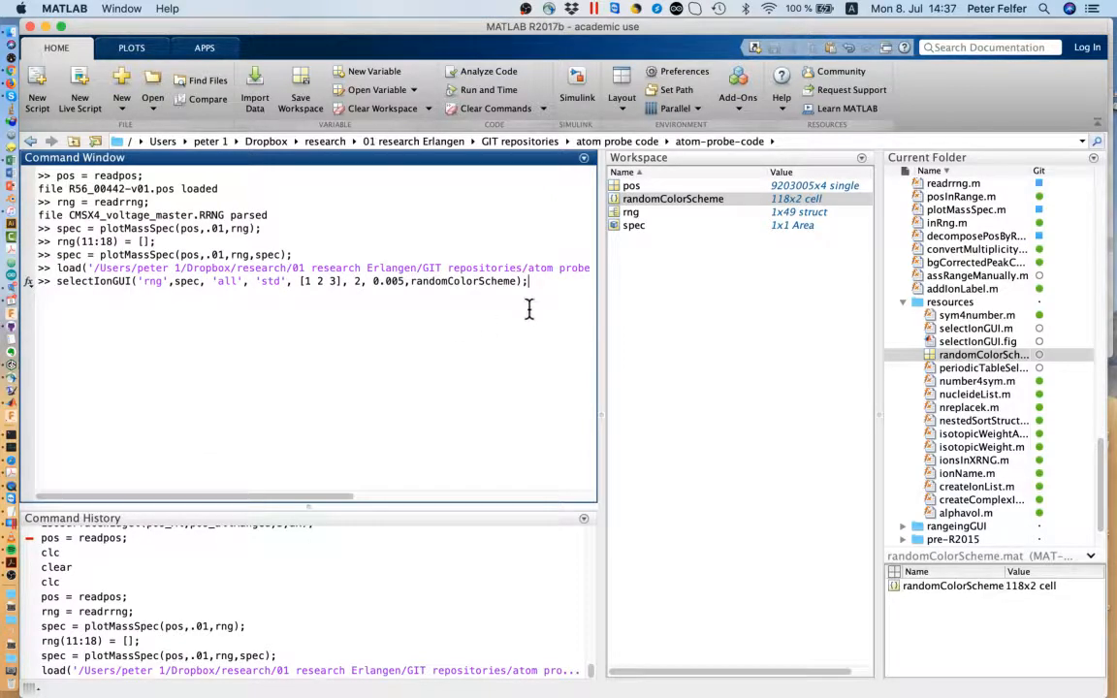
{"action": "key", "text": "Return"}
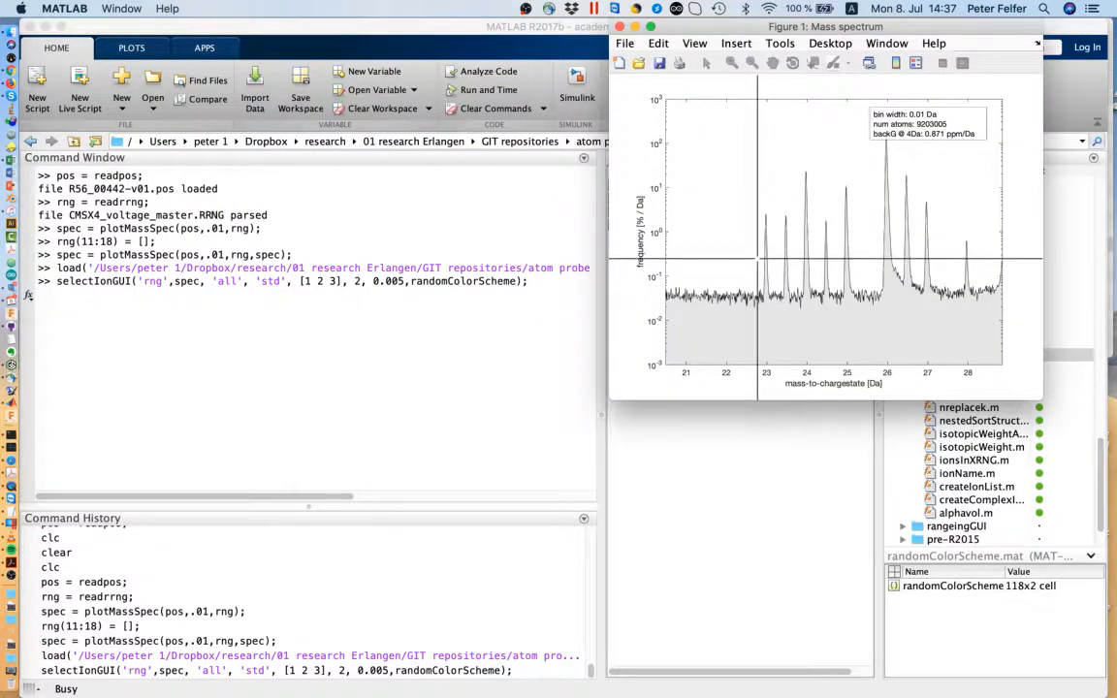
- Mark the peak at 24 Da from about 23.91 to 24.08 Da, place the ion selection window beside the spectrum and look through its candidates
{"action": "left_click", "coordinate": [810, 260]}
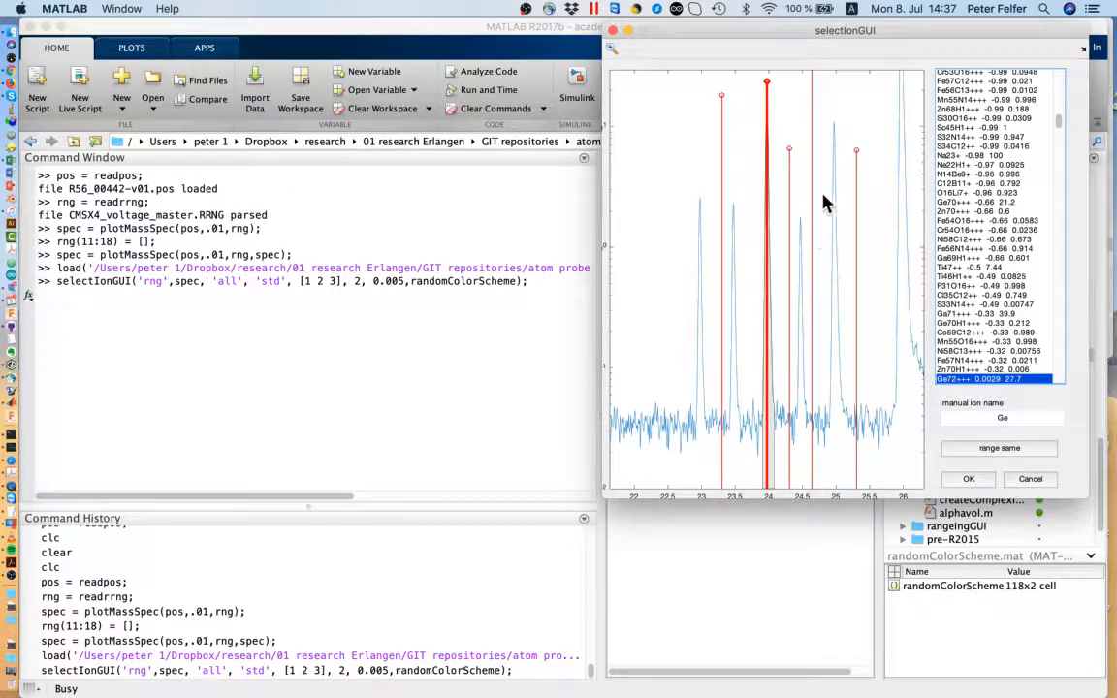
{"action": "left_click_drag", "start_coordinate": [907, 39], "coordinate": [433, 93]}
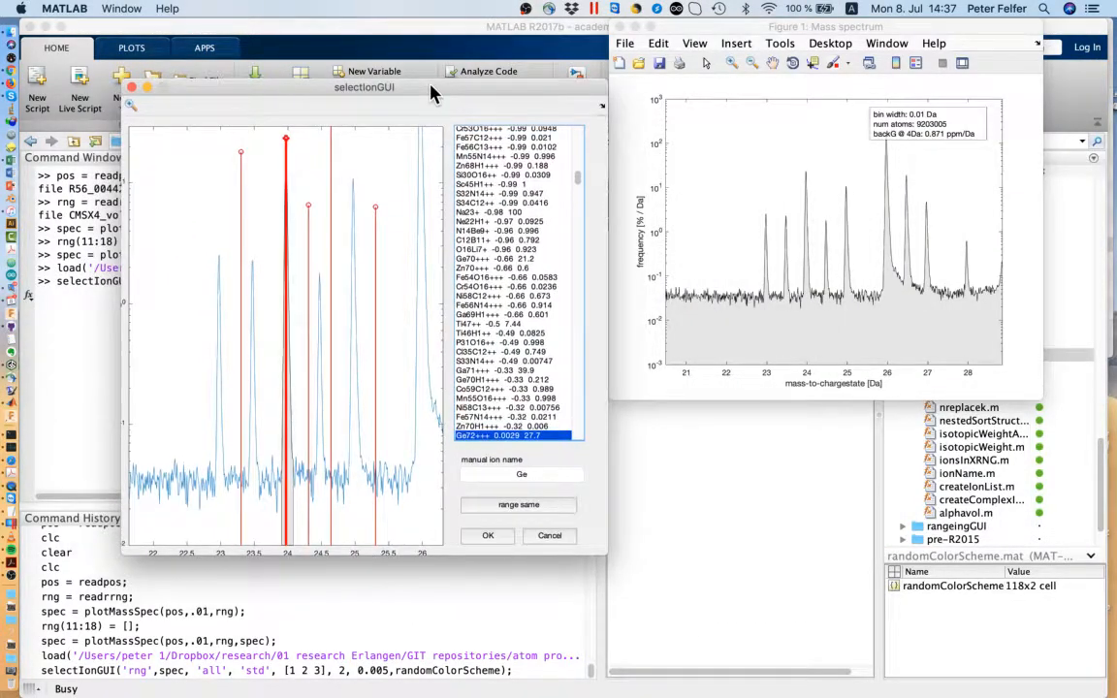
{"action": "scroll", "coordinate": [563, 376], "scroll_direction": "down", "scroll_amount": 5}
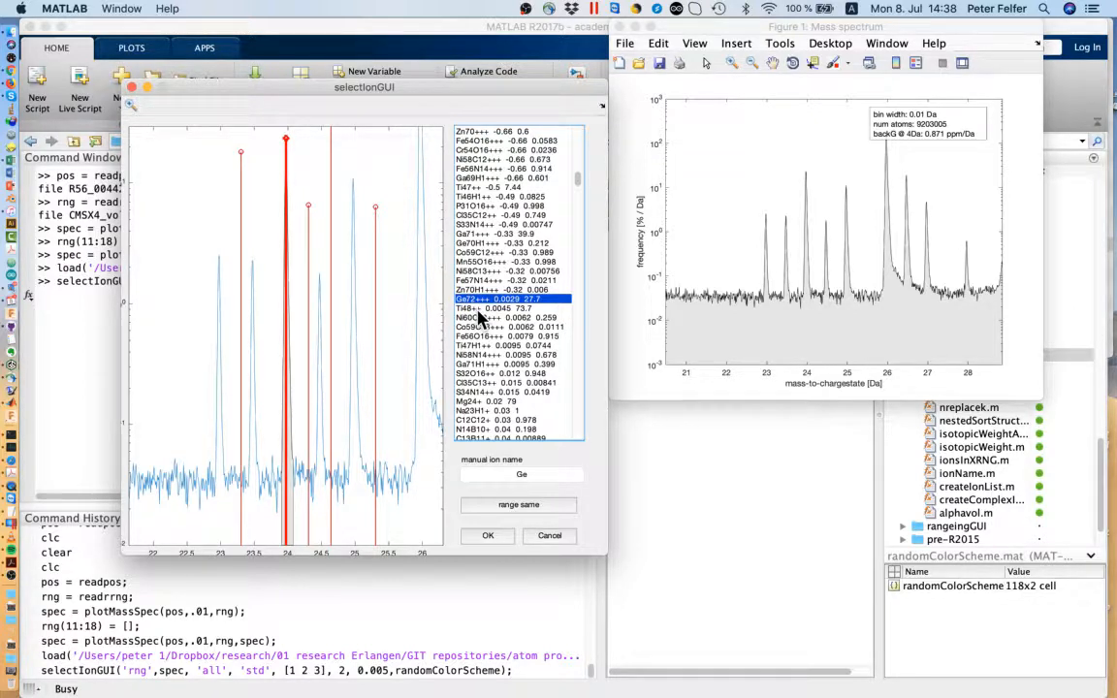
- Compare the isotope patterns of Ge72+++ and Ti48++ against the spectrum, and assign Ti48++ to the marked peak
{"action": "left_click", "coordinate": [479, 309]}
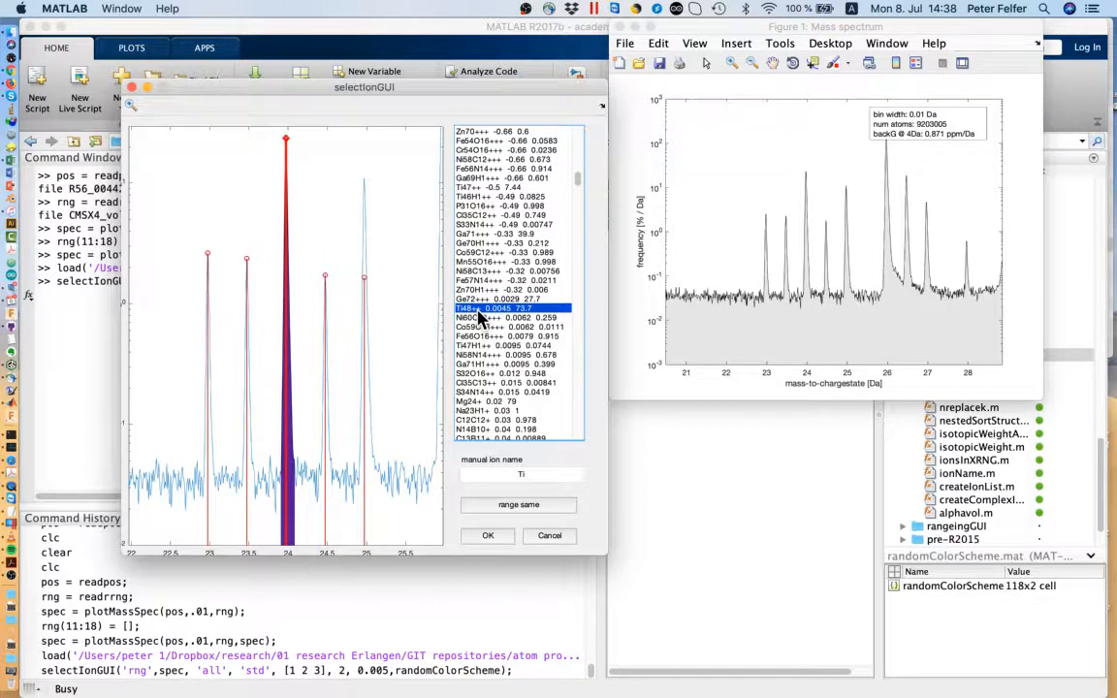
{"action": "key", "text": "Up"}
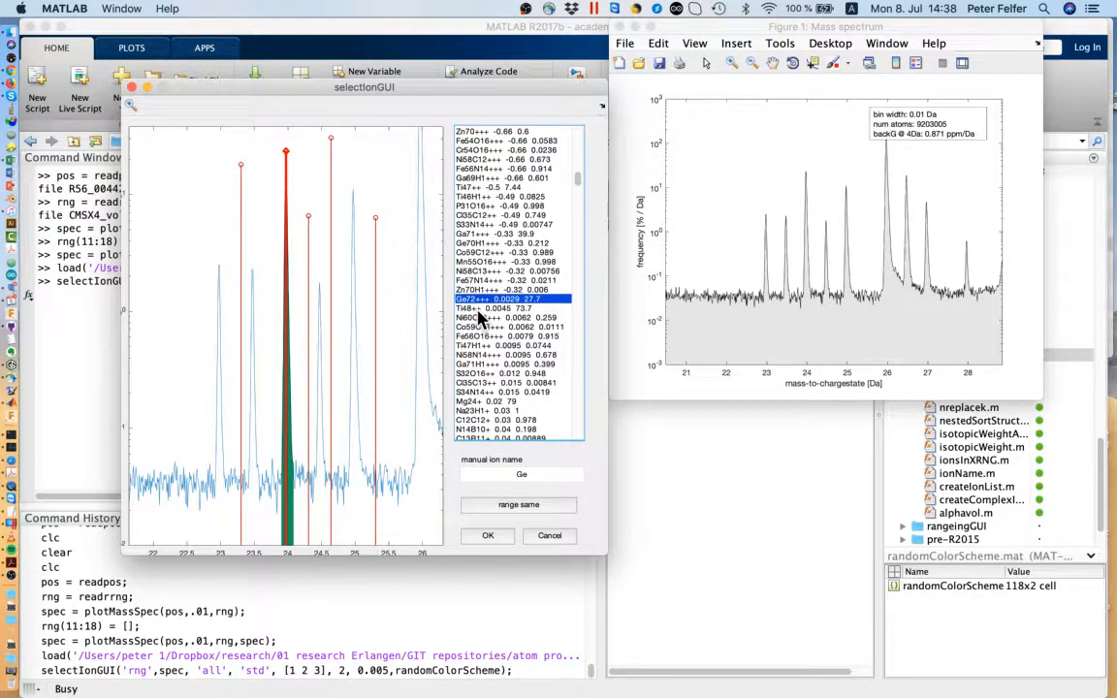
{"action": "key", "text": "Down"}
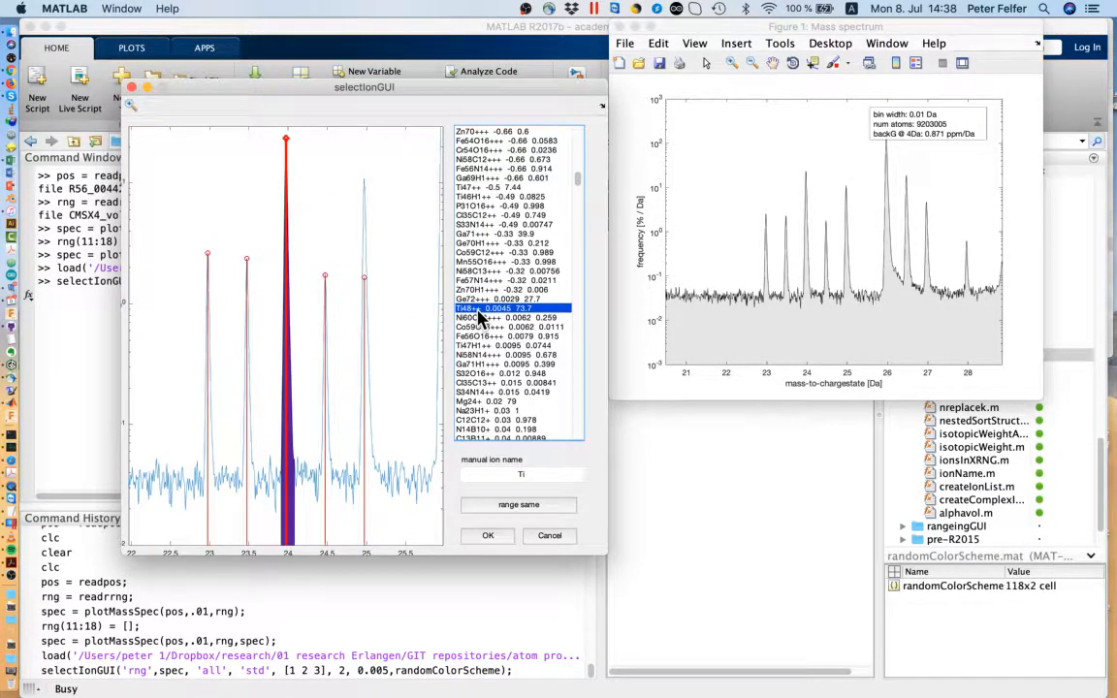
{"action": "key", "text": "Up"}
{"action": "key", "text": "Down"}
{"action": "left_click", "coordinate": [489, 536]}
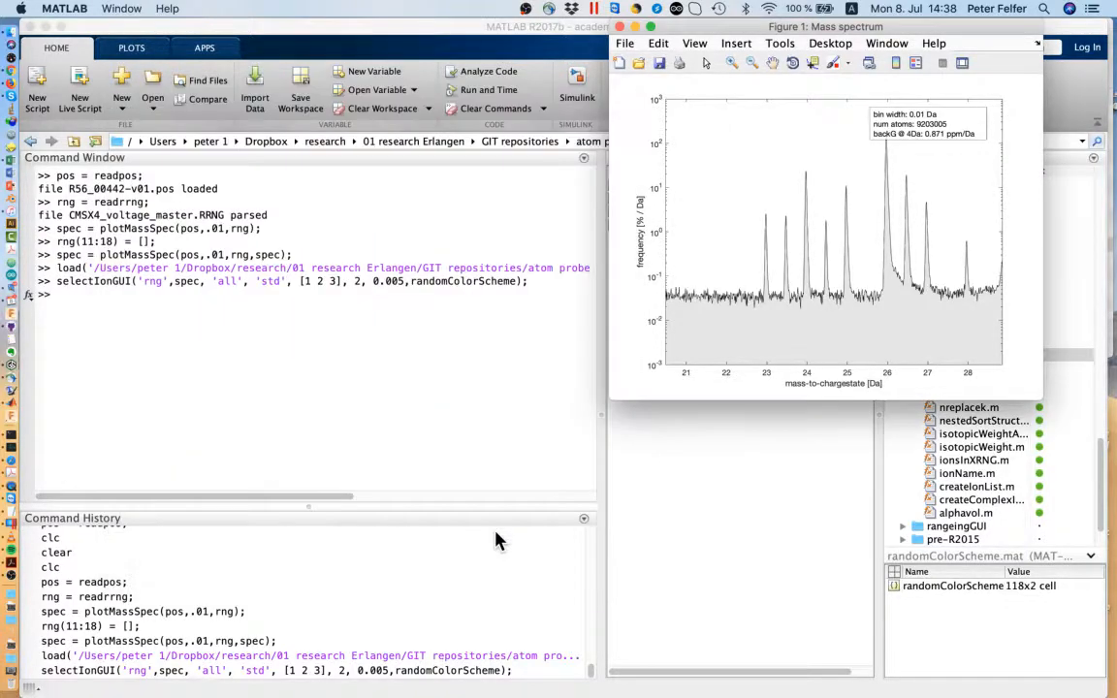
- Open the rng variable and examine the new Ti range in row 11, including its limits and volume
{"action": "left_click", "coordinate": [679, 482]}
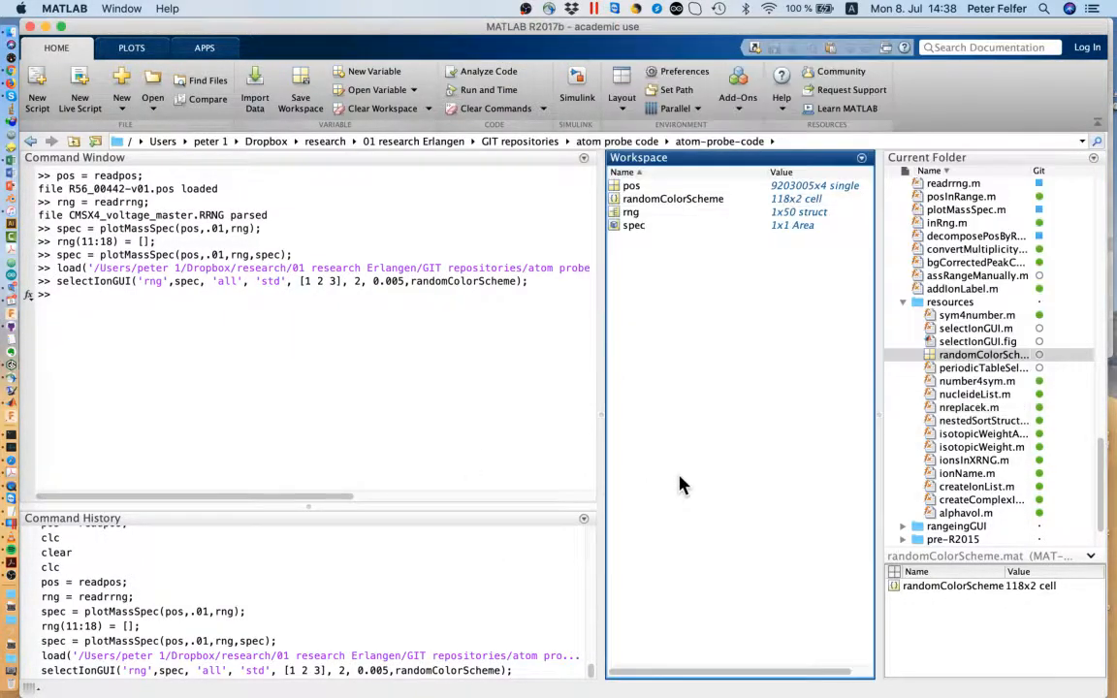
{"action": "double_click", "coordinate": [631, 212]}
{"action": "scroll", "coordinate": [659, 252], "scroll_direction": "down", "scroll_amount": 5}
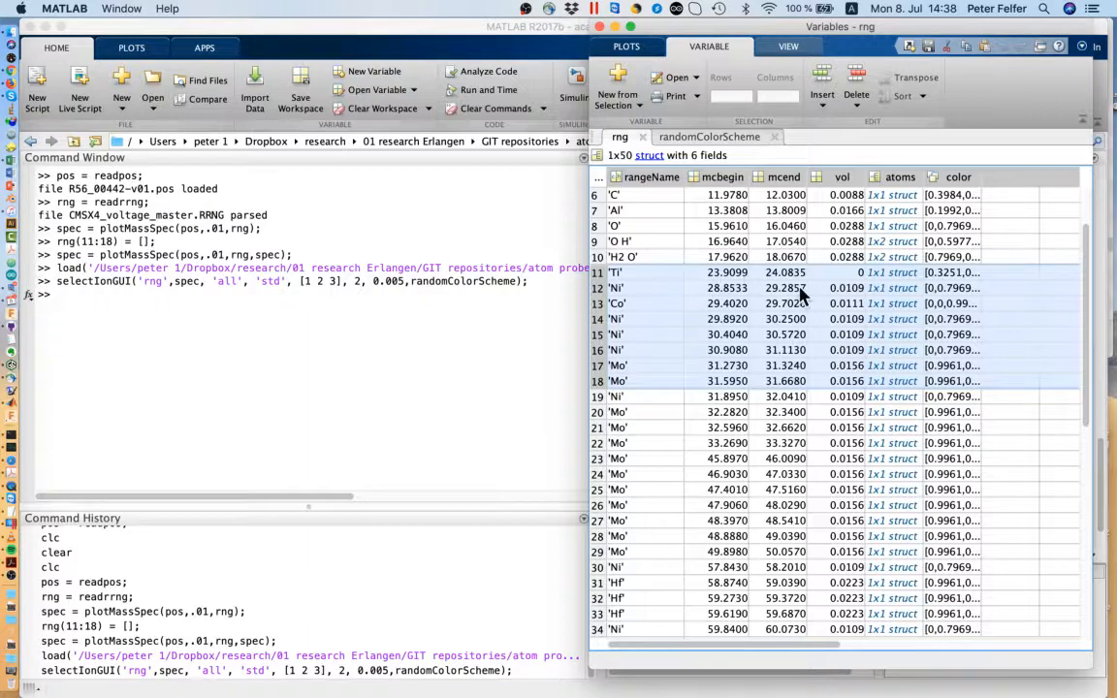
{"action": "left_click", "coordinate": [840, 274]}
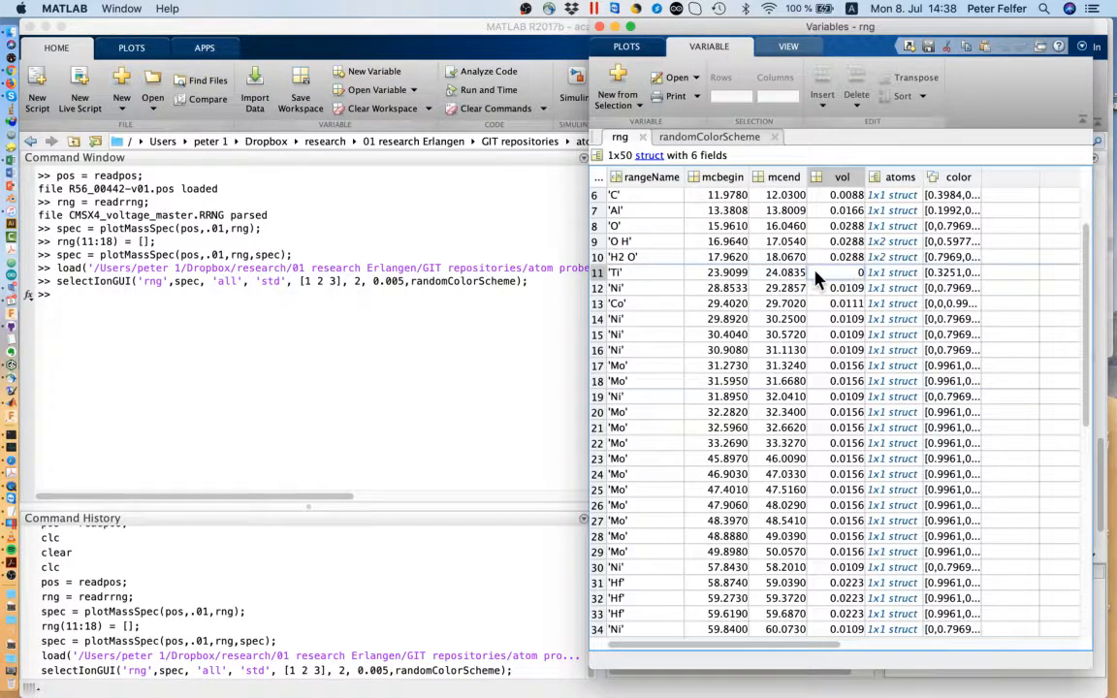
{"action": "scroll", "coordinate": [814, 277], "scroll_direction": "up", "scroll_amount": 1}
{"action": "scroll", "coordinate": [815, 277], "scroll_direction": "down", "scroll_amount": 1}
{"action": "scroll", "coordinate": [815, 278], "scroll_direction": "up", "scroll_amount": 5}
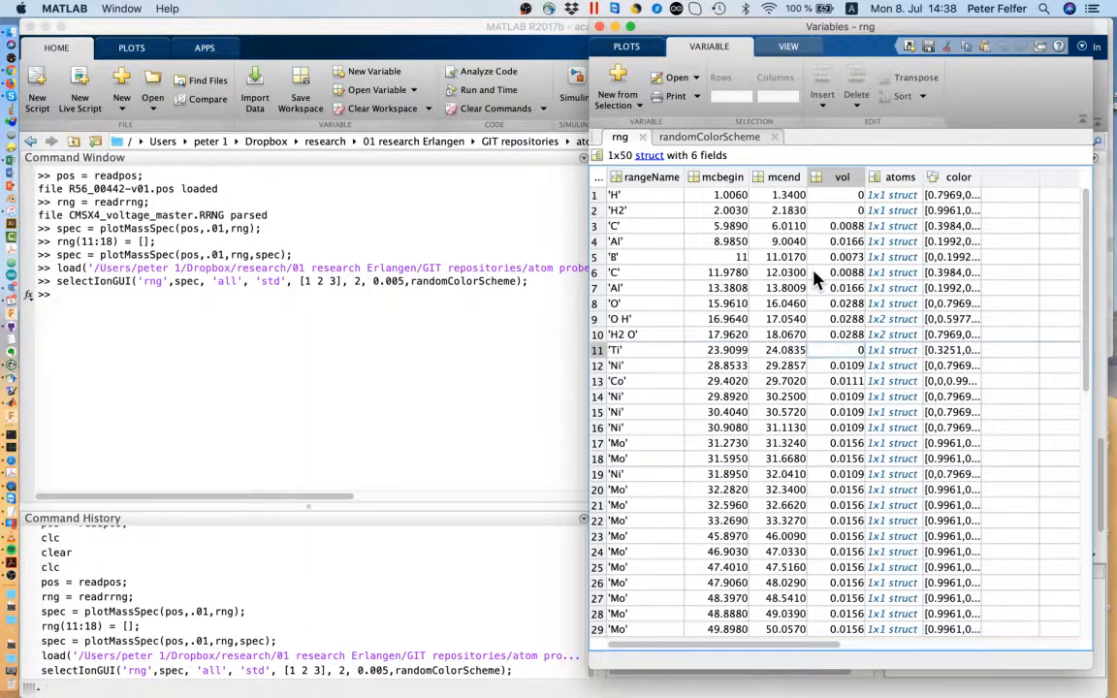
{"action": "scroll", "coordinate": [815, 279], "scroll_direction": "down", "scroll_amount": 1}
{"action": "scroll", "coordinate": [822, 281], "scroll_direction": "up", "scroll_amount": 1}
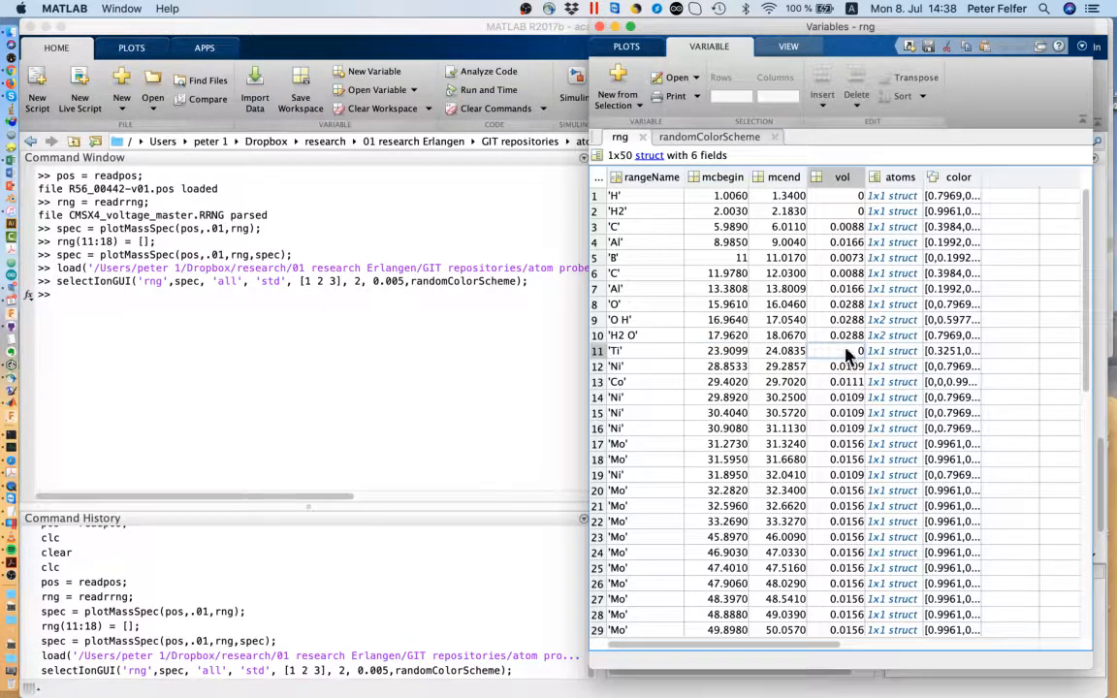
{"action": "left_click", "coordinate": [602, 357]}
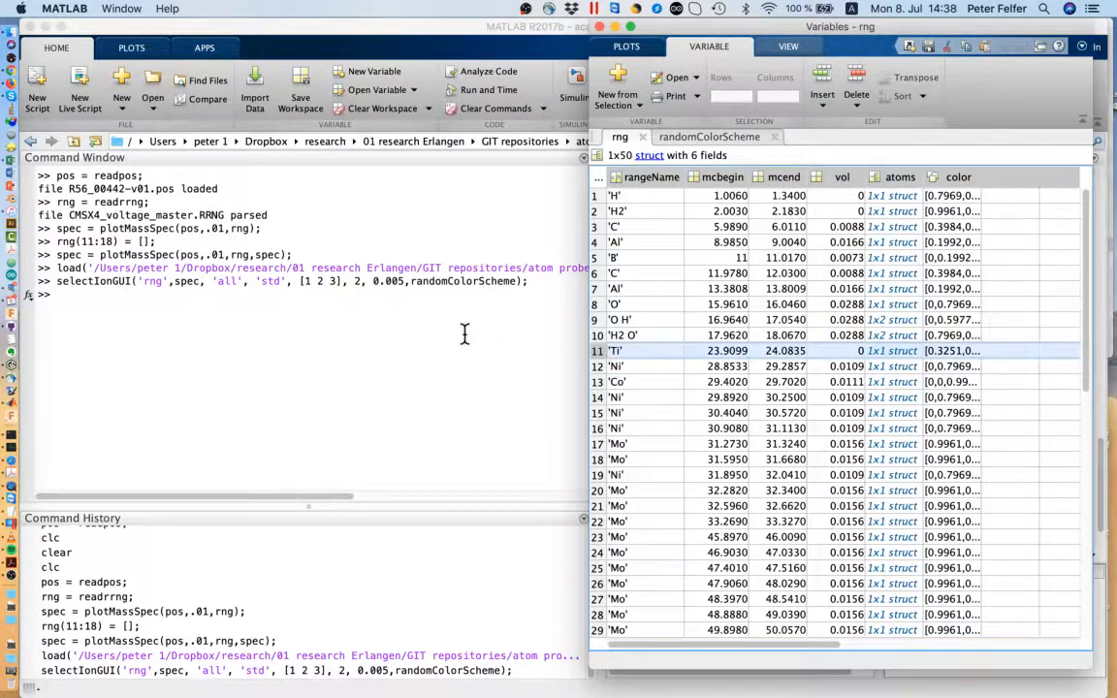
- Replot the ranged mass spectrum with spec = plotMassSpec(pos,.01,rng,spec); and bring the Mass spectrum figure to the front
{"action": "left_click", "coordinate": [461, 262]}
{"action": "key", "text": "ctrl+Up"}
{"action": "left_click", "coordinate": [885, 237]}
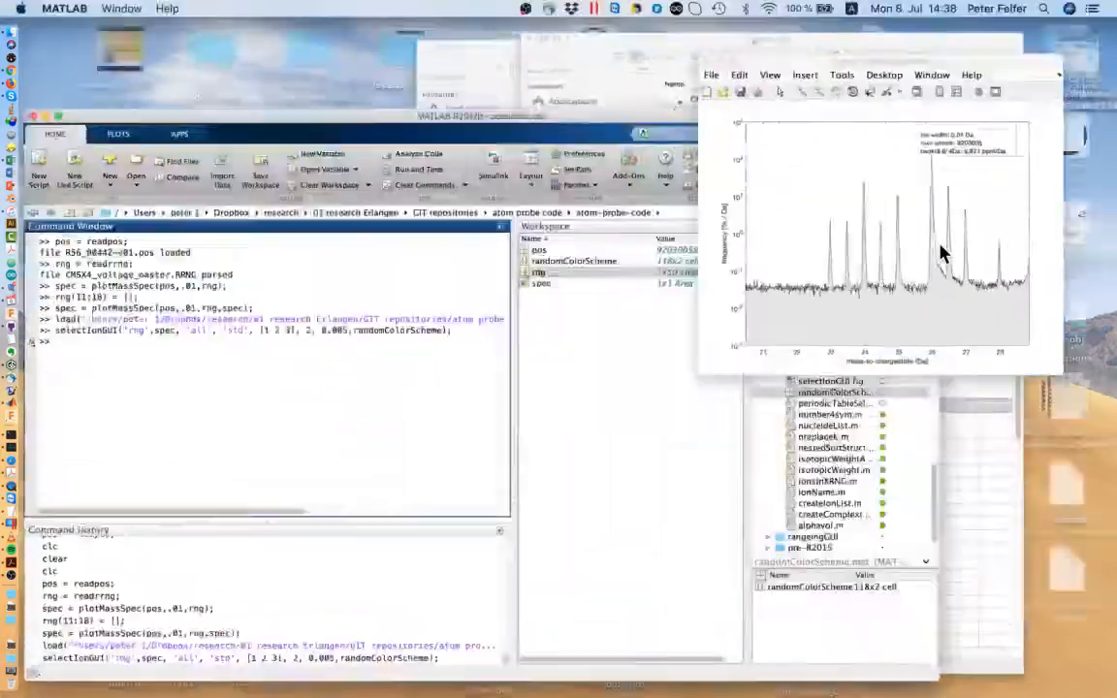
{"action": "left_click", "coordinate": [417, 320]}
{"action": "key", "text": "Up"}
{"action": "key", "text": "Up"}
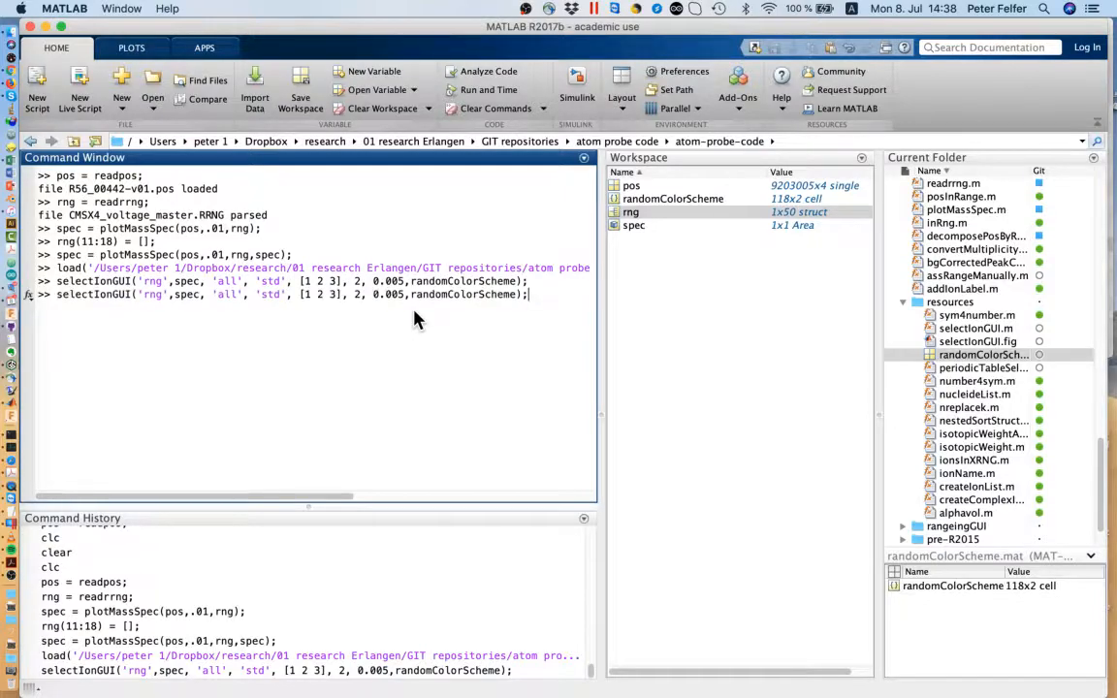
{"action": "key", "text": "Up"}
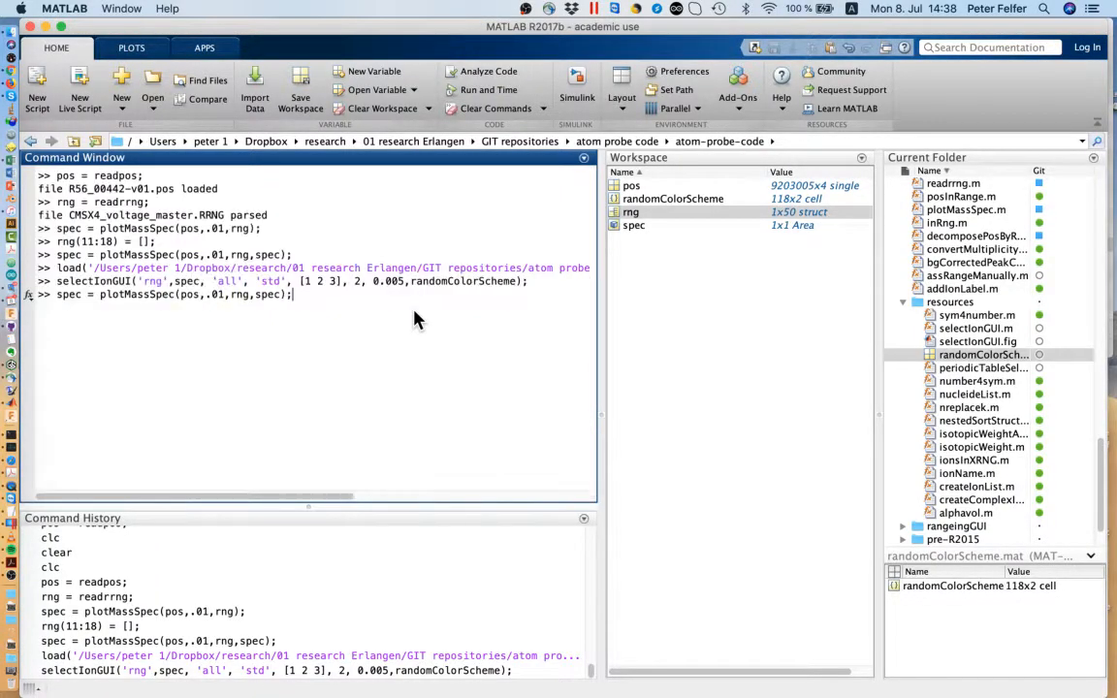
{"action": "key", "text": "Return"}
{"action": "key", "text": "ctrl+Up"}
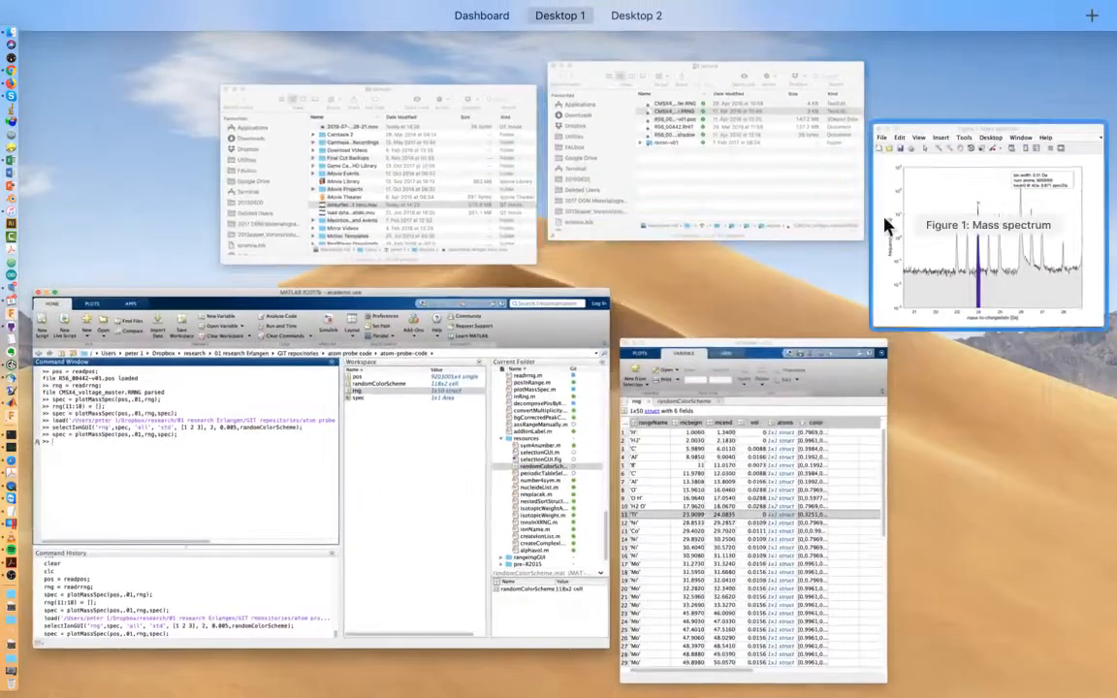
{"action": "left_click", "coordinate": [885, 219]}
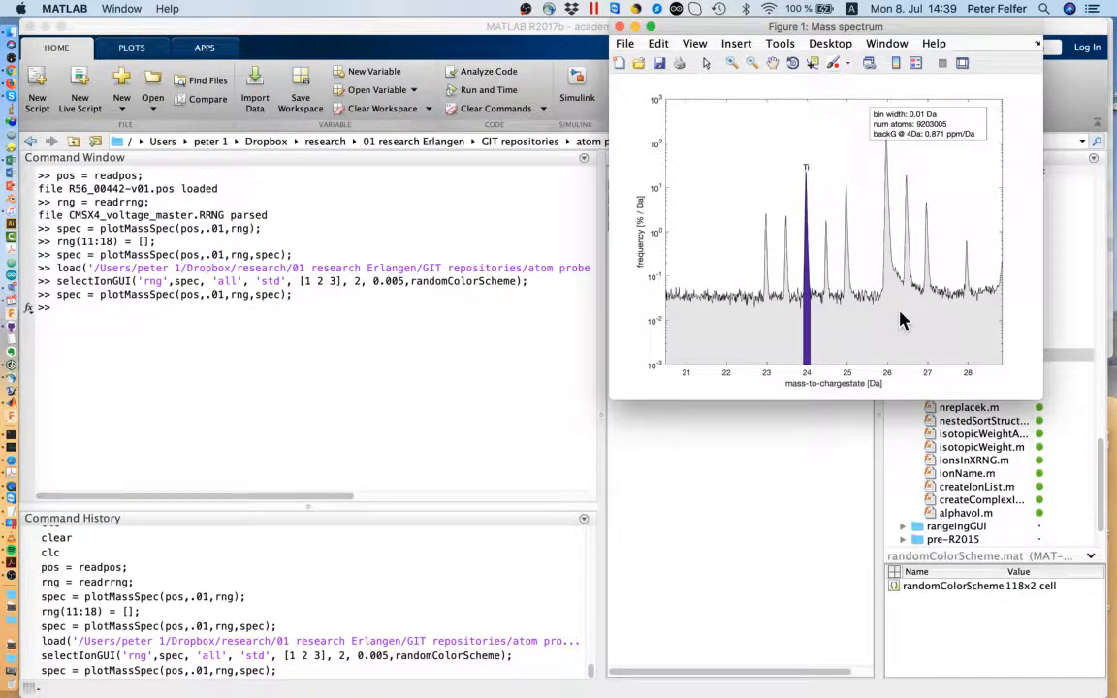
- Run selectIonGUI('rng',spec, 'all', 'std', [1 2 3], 2, 0.005,randomColorScheme); and mark the peak at 23 Da from about 22.91 to 23.06 Da
{"action": "left_click", "coordinate": [351, 322]}
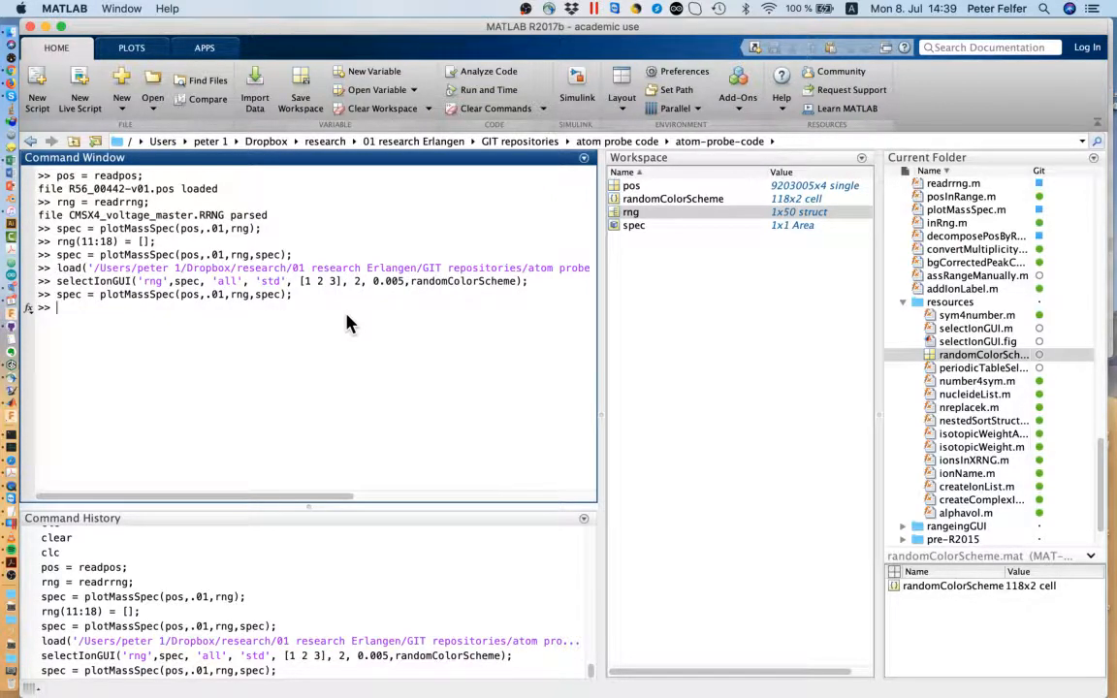
{"action": "key", "text": "Up"}
{"action": "key", "text": "Up"}
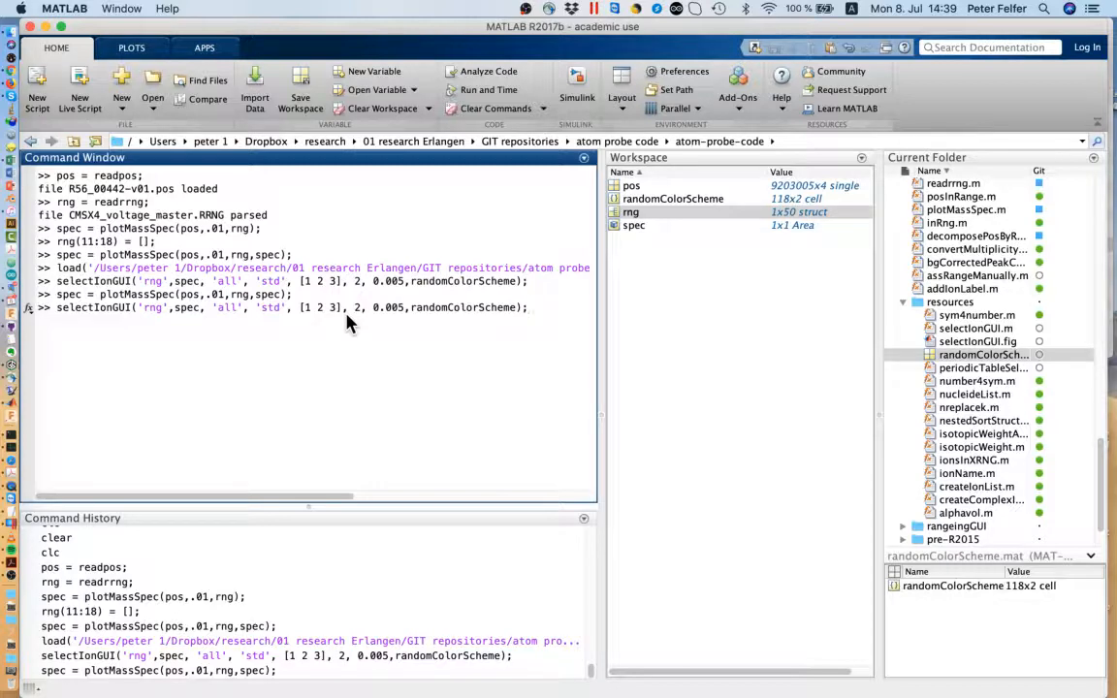
{"action": "key", "text": "Return"}
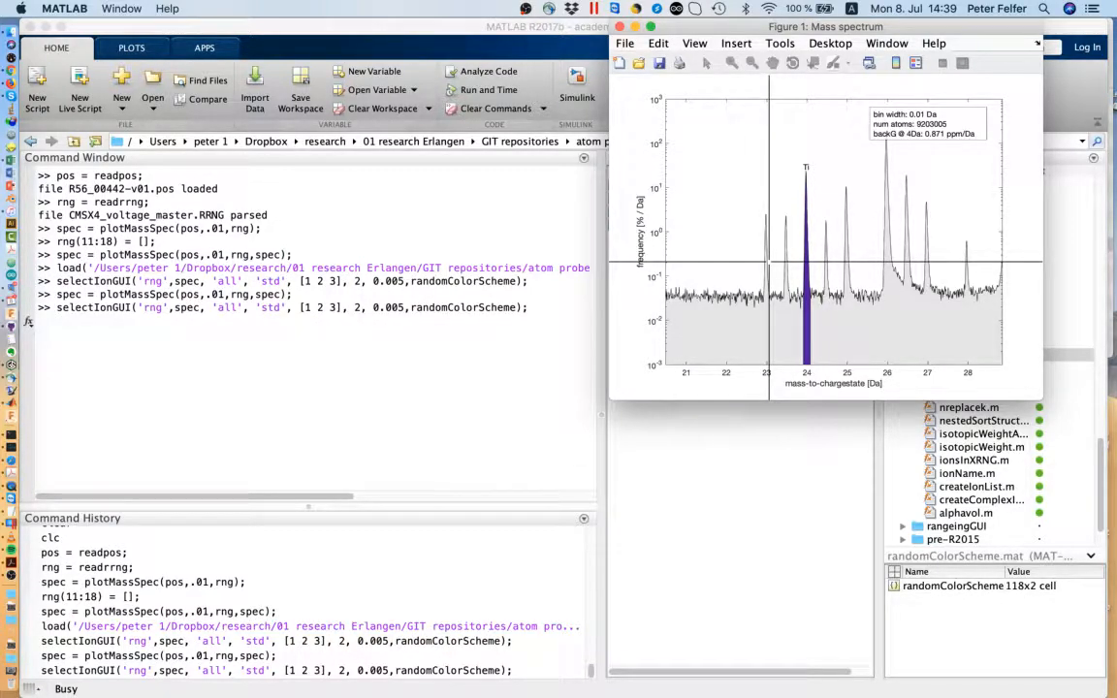
{"action": "left_click", "coordinate": [769, 262]}
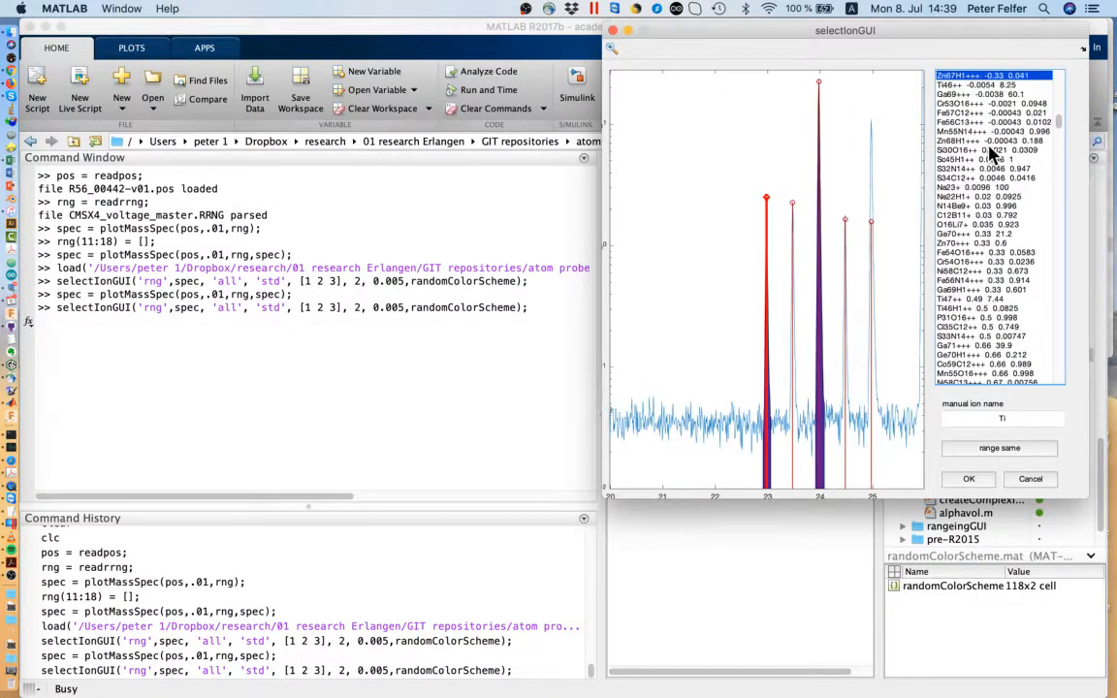
- Assign Ti46++ to the marked peak and range its isotope peaks at 23.5 and 24.5 Da as the same ion, skipping 24 and 25 Da
{"action": "key", "text": "Down"}
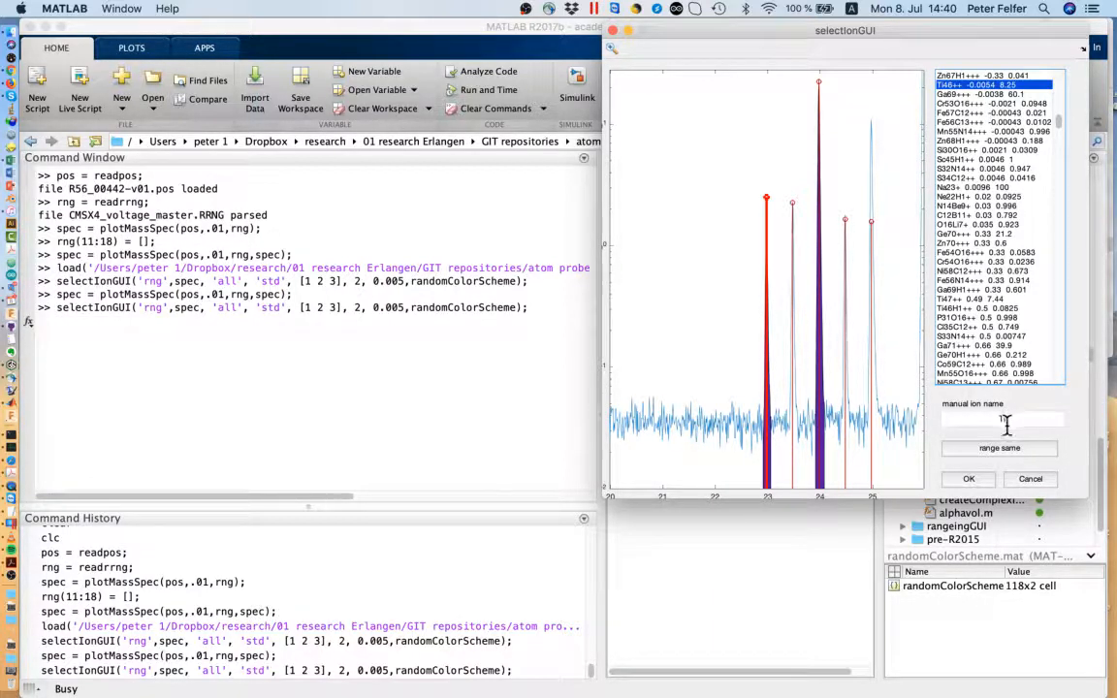
{"action": "left_click", "coordinate": [997, 452]}
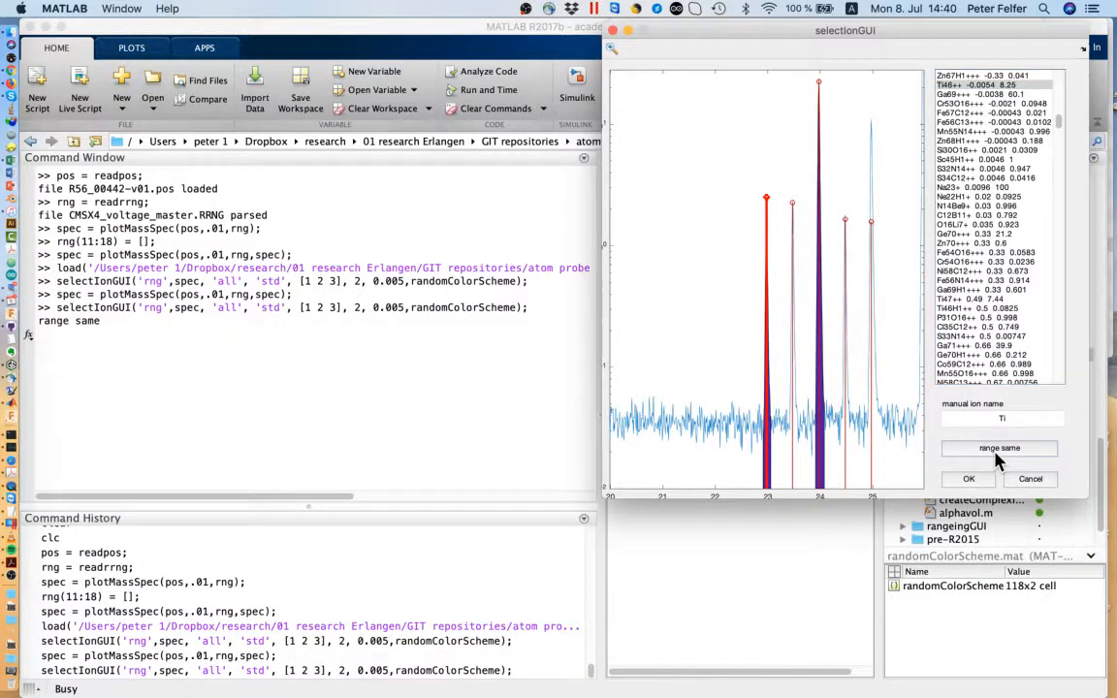
{"action": "left_click", "coordinate": [781, 352]}
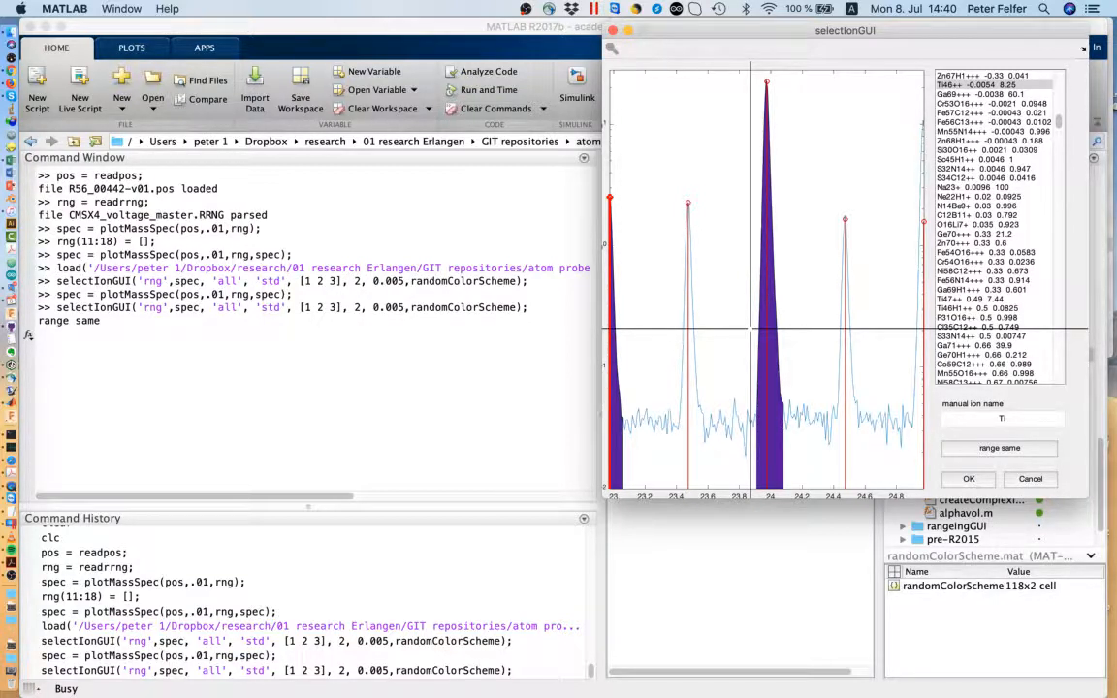
{"action": "key", "text": "Return"}
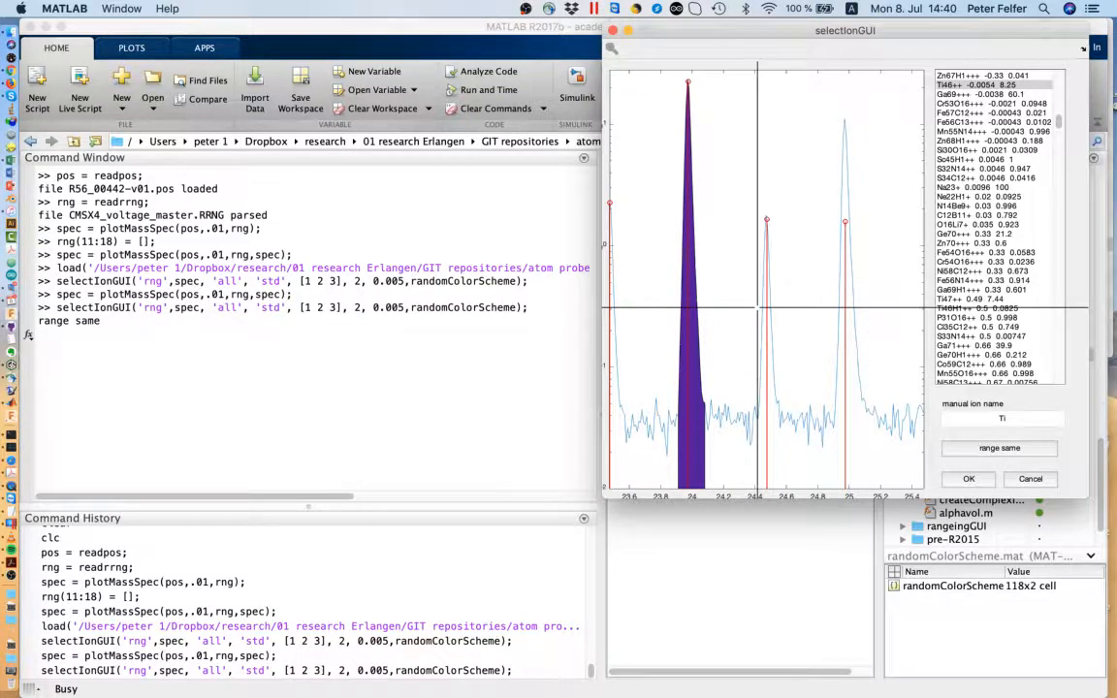
{"action": "key", "text": "Return"}
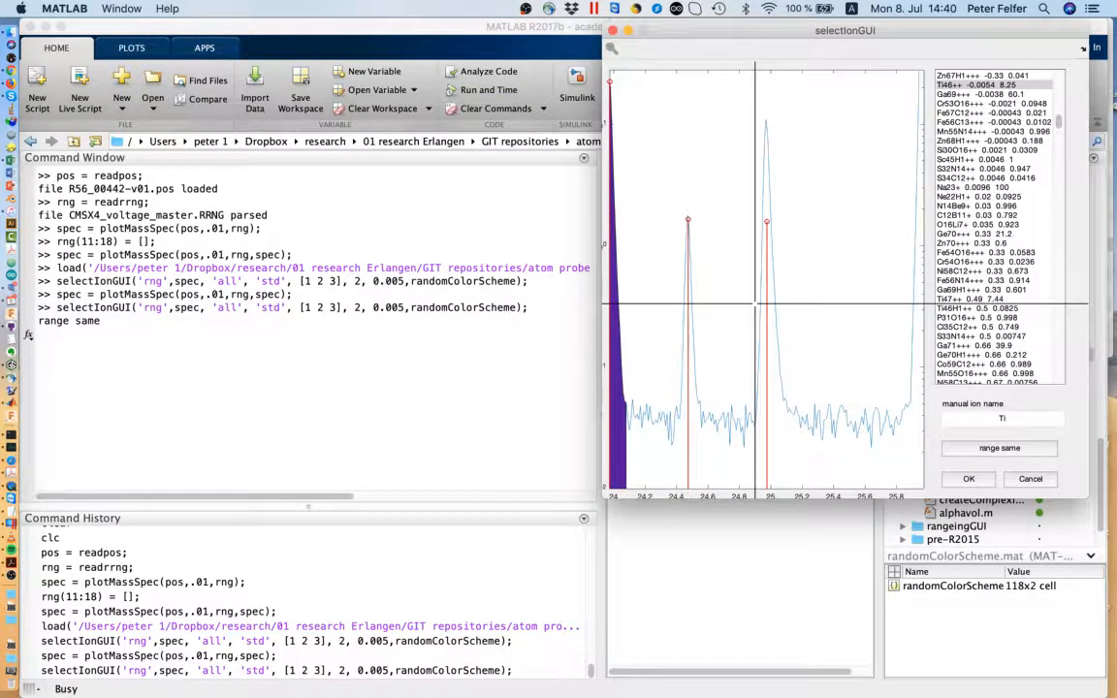
{"action": "key", "text": "Escape"}
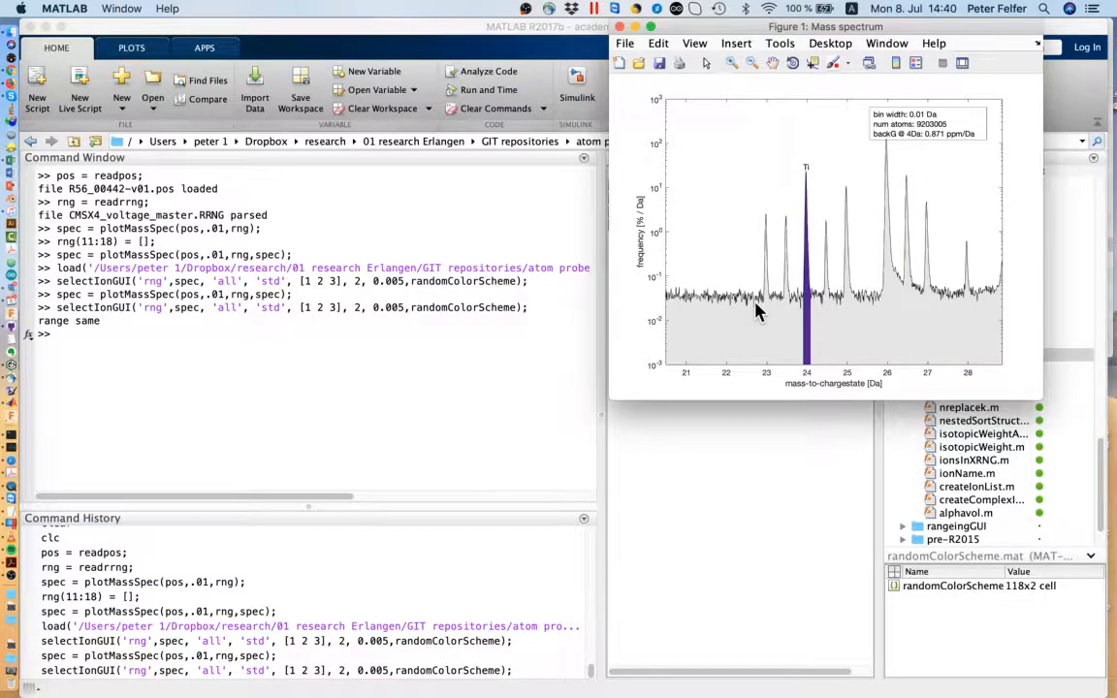
- Replot the mass spectrum with spec = plotMassSpec(pos,.01,rng,spec); and bring its figure to the front to show the Ti ranges
{"action": "left_click", "coordinate": [371, 334]}
{"action": "key", "text": "Up"}
{"action": "key", "text": "Up"}
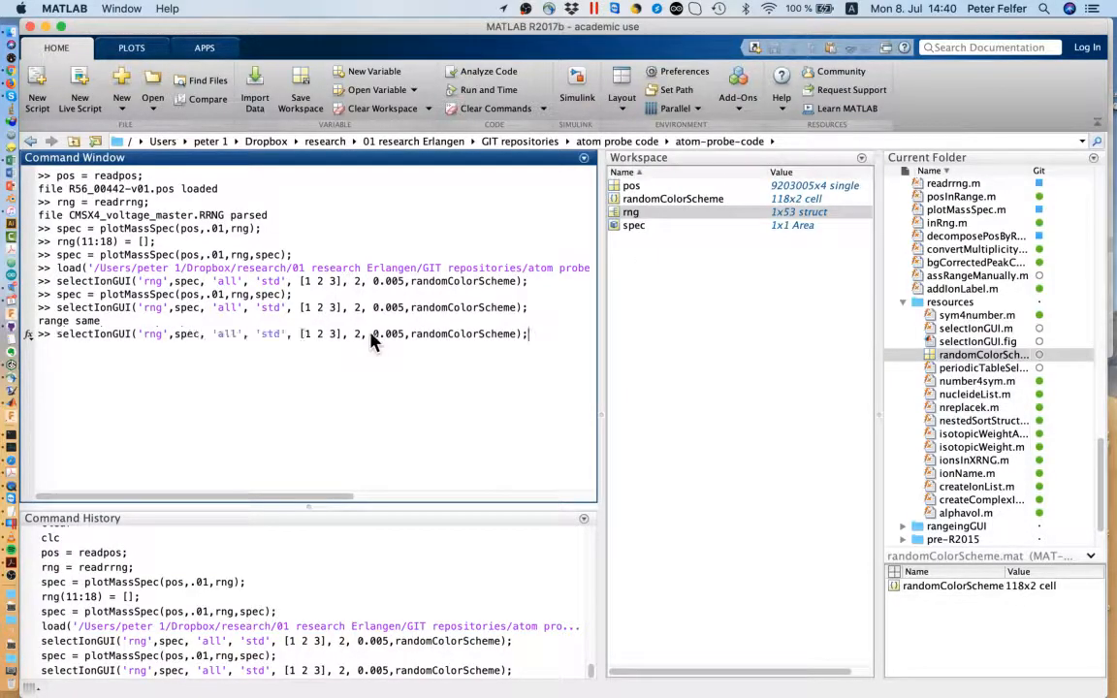
{"action": "key", "text": "Return"}
{"action": "key", "text": "ctrl+Up"}
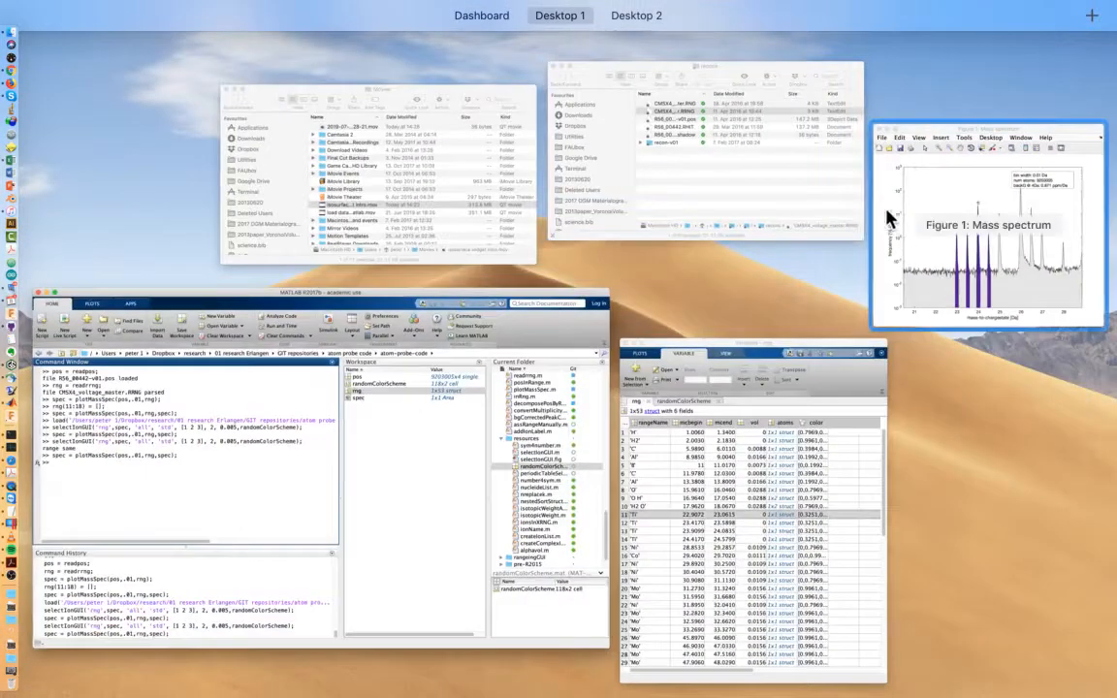
{"action": "left_click", "coordinate": [895, 213]}
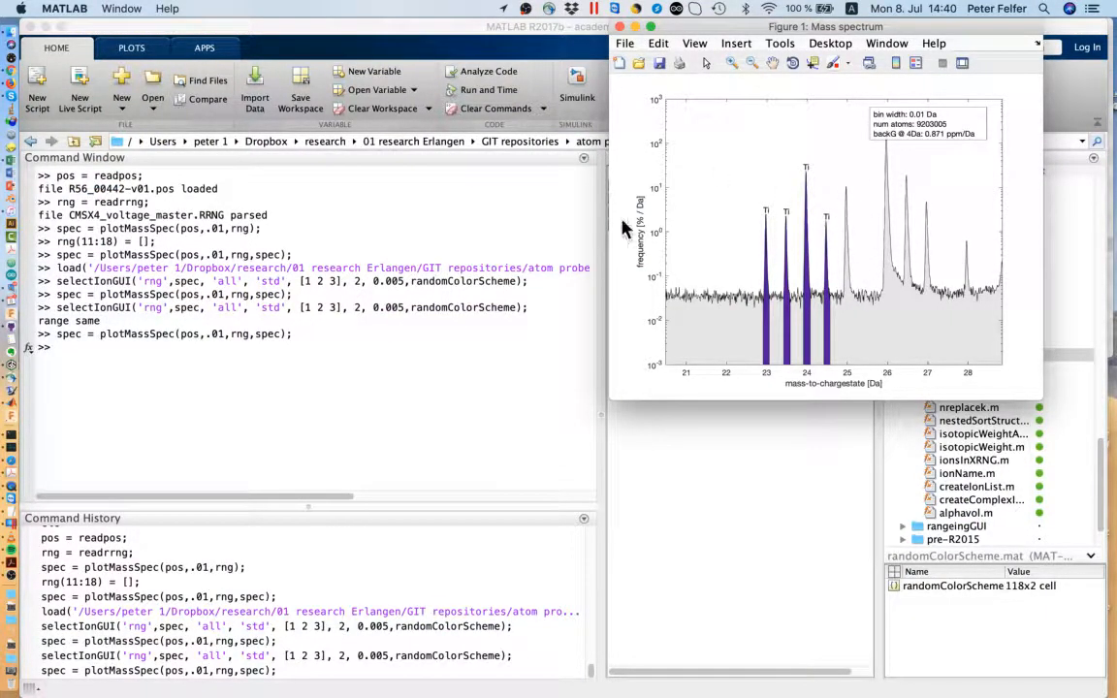
- Run the same selectIonGUI command again and mark the peak at 25 Da from about 24.89 to 25.12 Da
{"action": "left_click", "coordinate": [364, 362]}
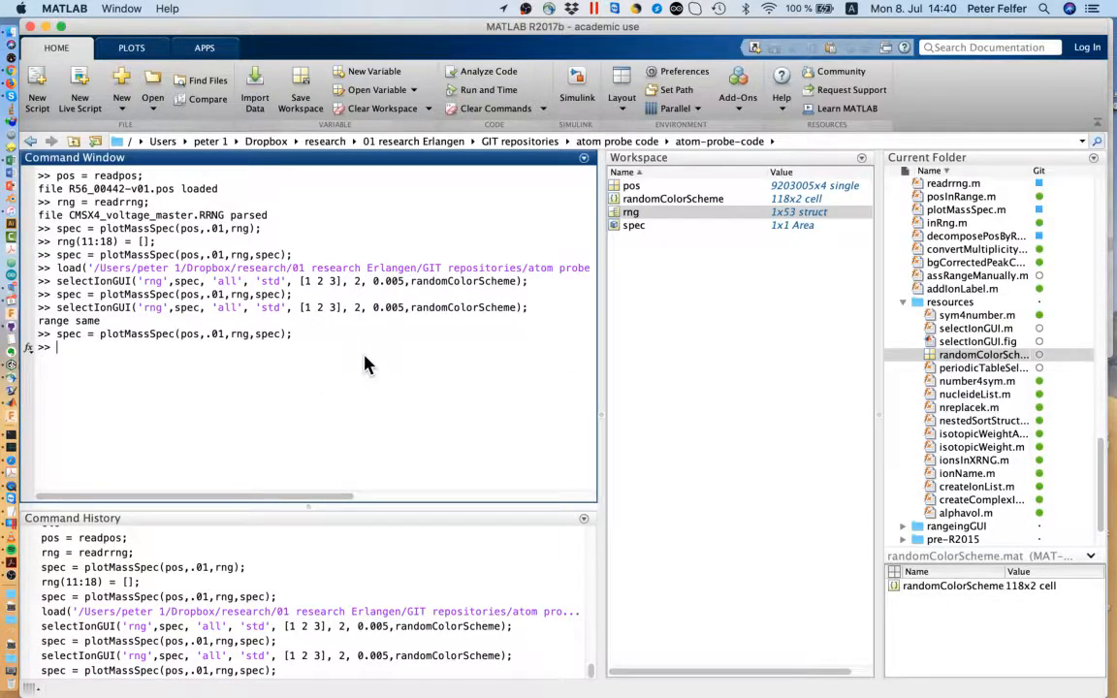
{"action": "key", "text": "Up"}
{"action": "key", "text": "Up"}
{"action": "key", "text": "Return"}
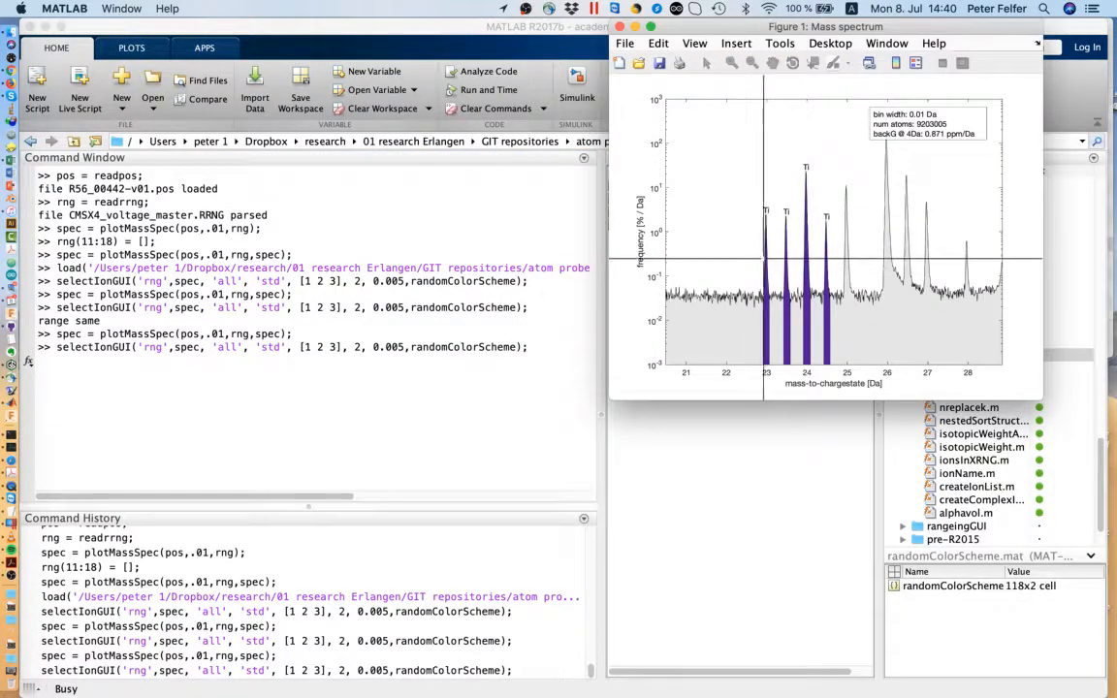
{"action": "left_click", "coordinate": [851, 264]}
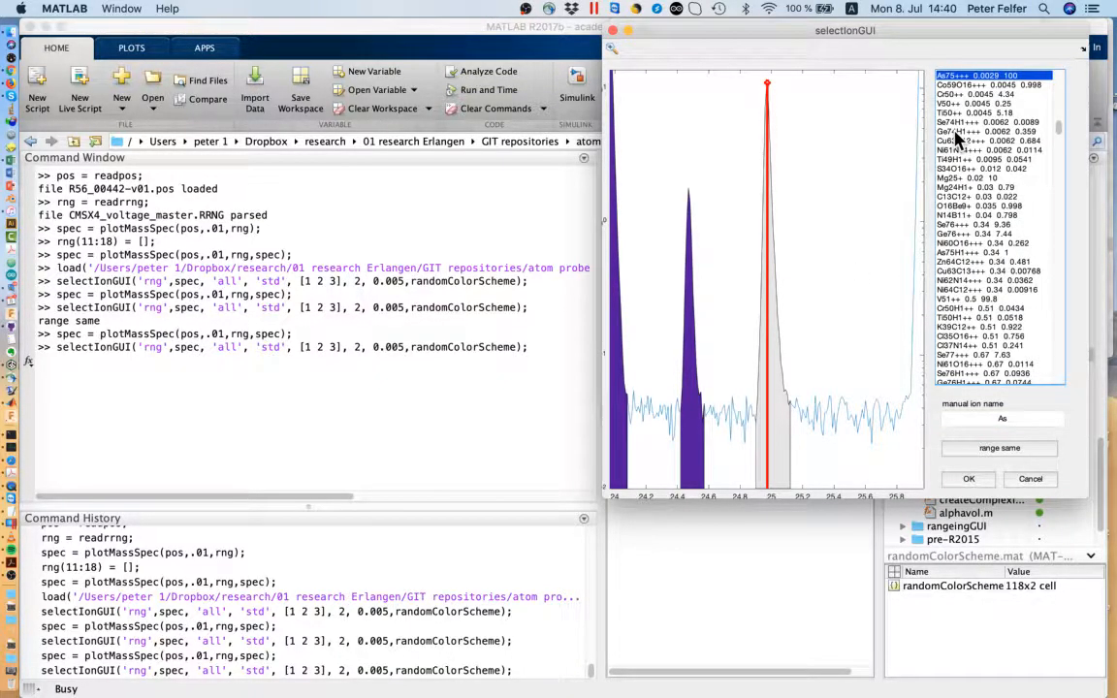
- Assign Cr50++ to the marked peak and range its isotope peaks at 26, 26.5 and 27 Da as the same ion
{"action": "key", "text": "Down"}
{"action": "key", "text": "Down"}
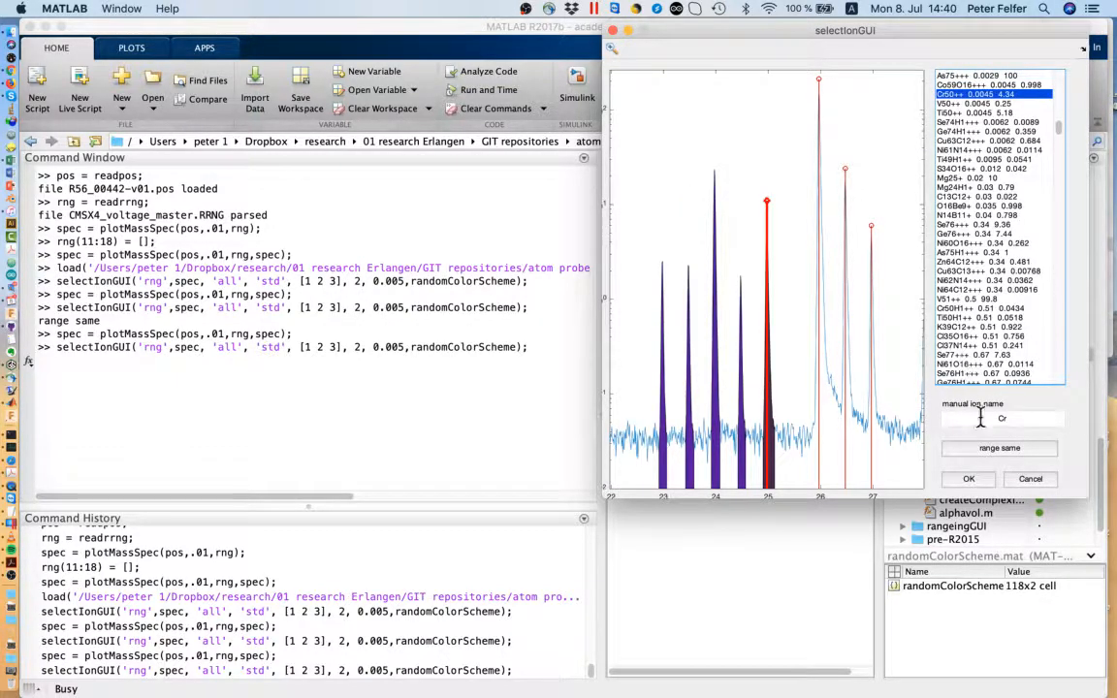
{"action": "left_click", "coordinate": [1000, 448]}
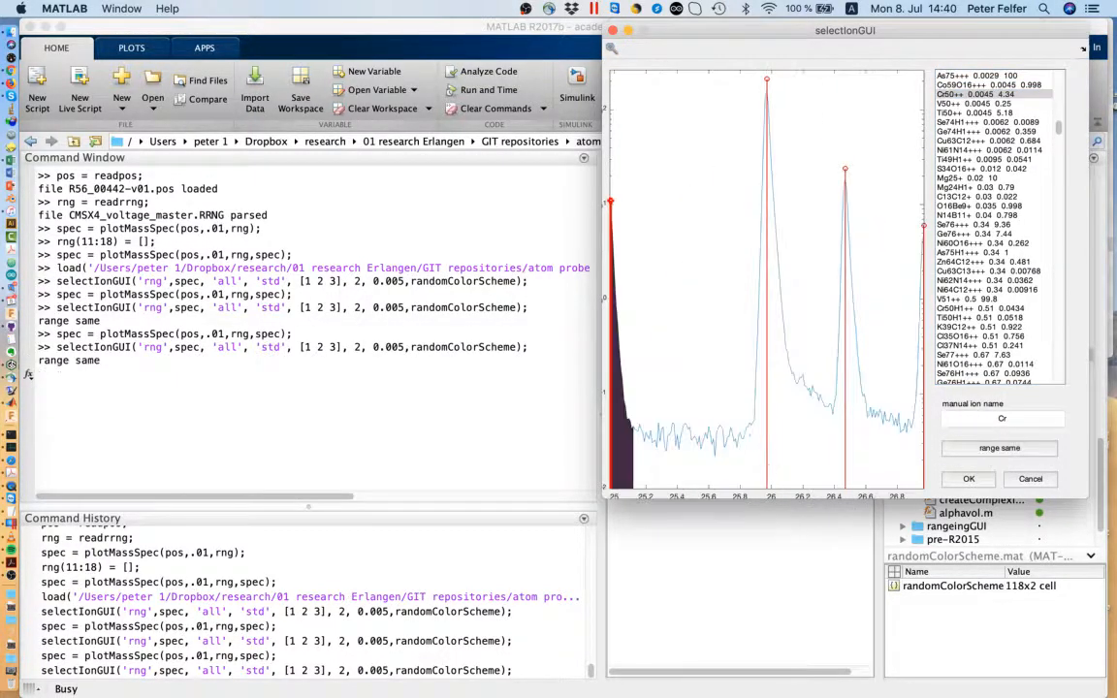
{"action": "left_click", "coordinate": [787, 287]}
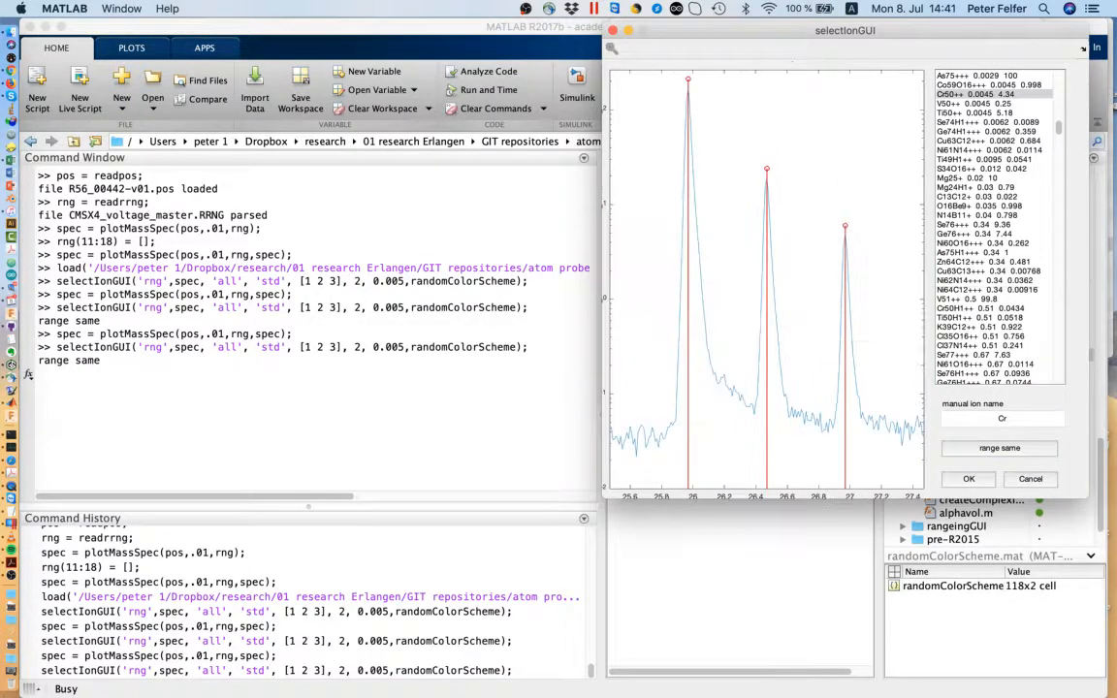
{"action": "left_click", "coordinate": [774, 284]}
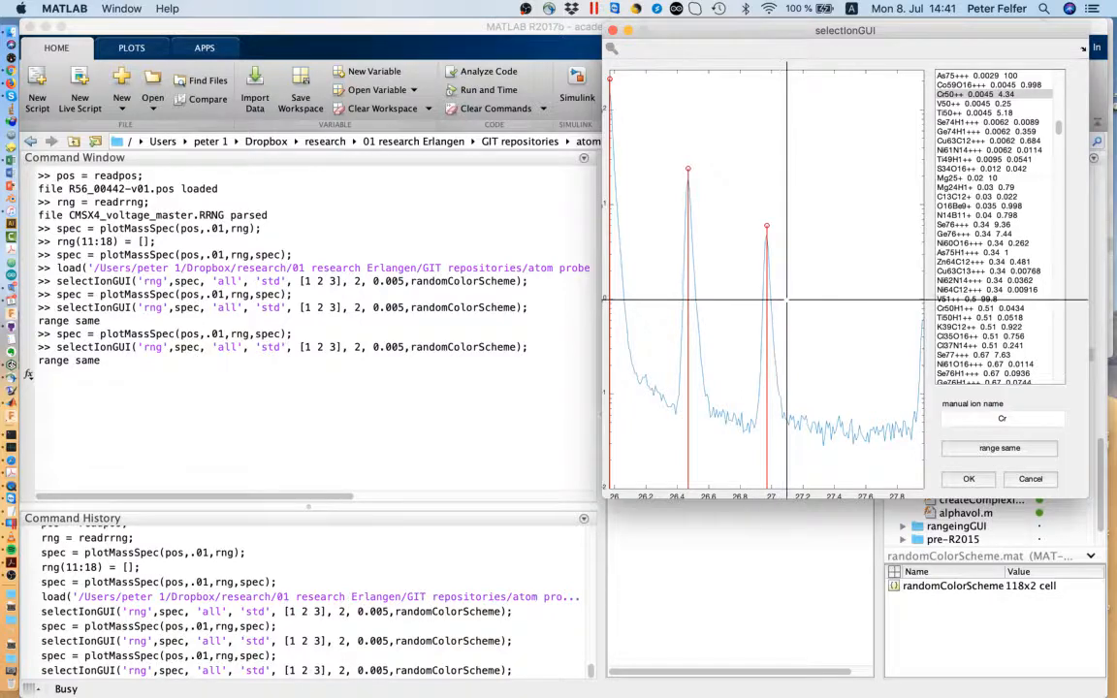
{"action": "left_click", "coordinate": [787, 303]}
- Replot the ranged spectrum with spec = plotMassSpec(pos,.01,rng,spec); and bring the Mass spectrum figure to the front
{"action": "left_click", "coordinate": [456, 398]}
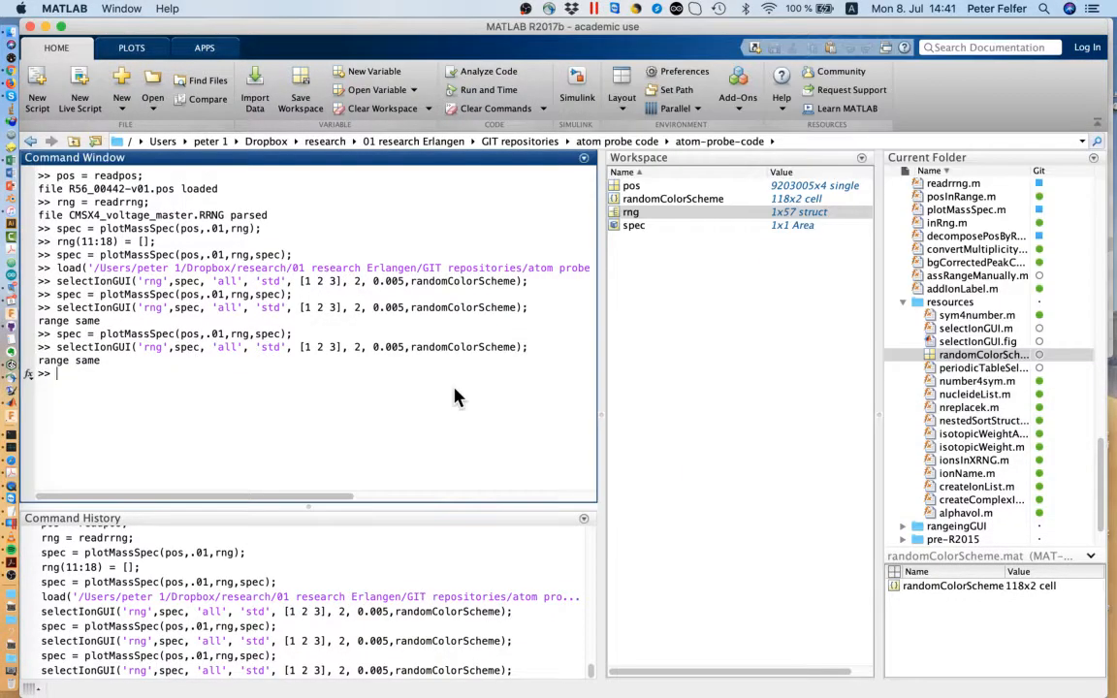
{"action": "key", "text": "Up"}
{"action": "key", "text": "Up"}
{"action": "key", "text": "Return"}
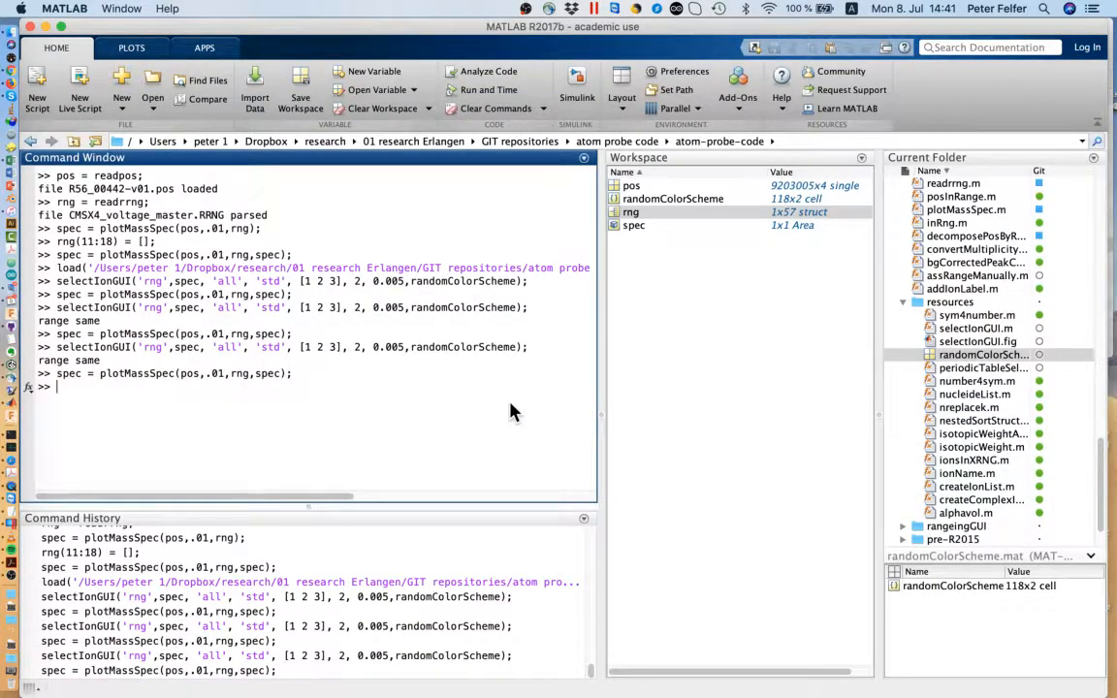
{"action": "key", "text": "ctrl+Up"}
{"action": "left_click", "coordinate": [900, 264]}
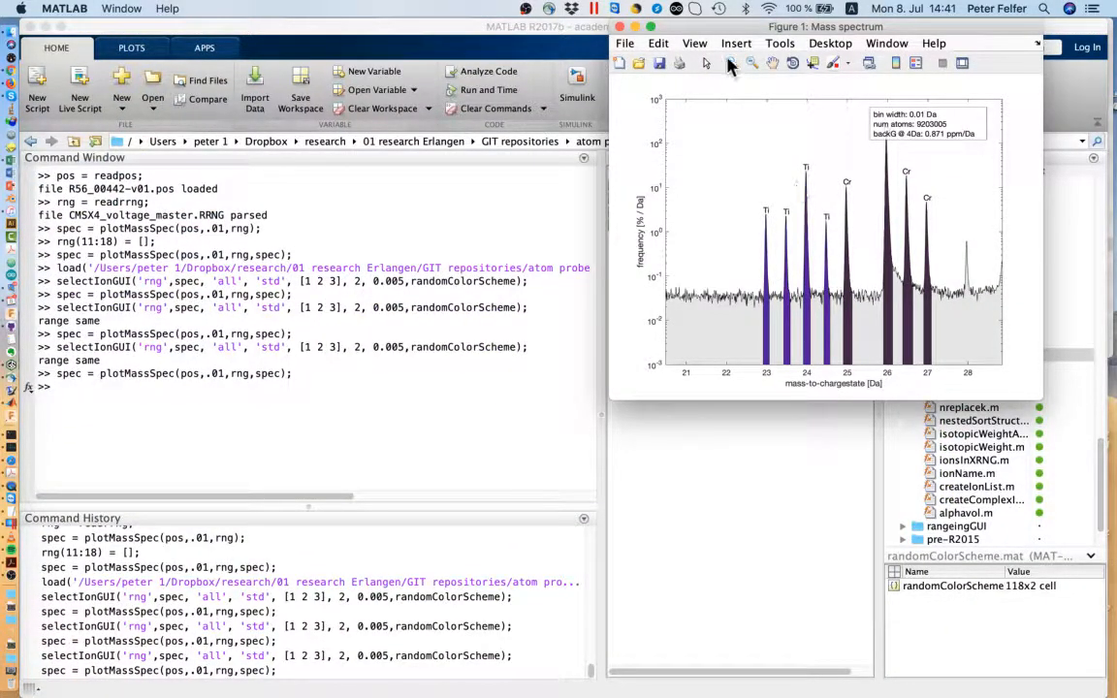
- Examine the ranged mass spectrum between about 21 and 32 Da, checking the Ti and Cr ranges and the neighbouring Ni, Co and Mo peaks
{"action": "left_click", "coordinate": [772, 63]}
{"action": "left_click_drag", "start_coordinate": [737, 225], "coordinate": [598, 236]}
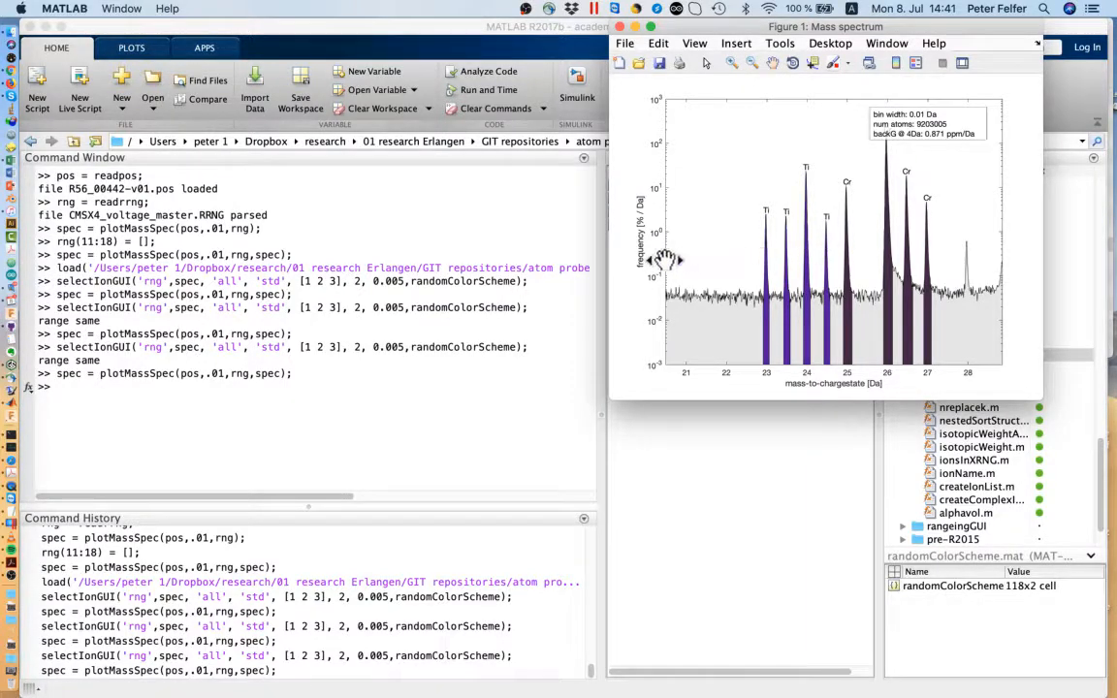
{"action": "left_click_drag", "start_coordinate": [754, 234], "coordinate": [904, 246]}
{"action": "left_click_drag", "start_coordinate": [787, 258], "coordinate": [680, 255]}
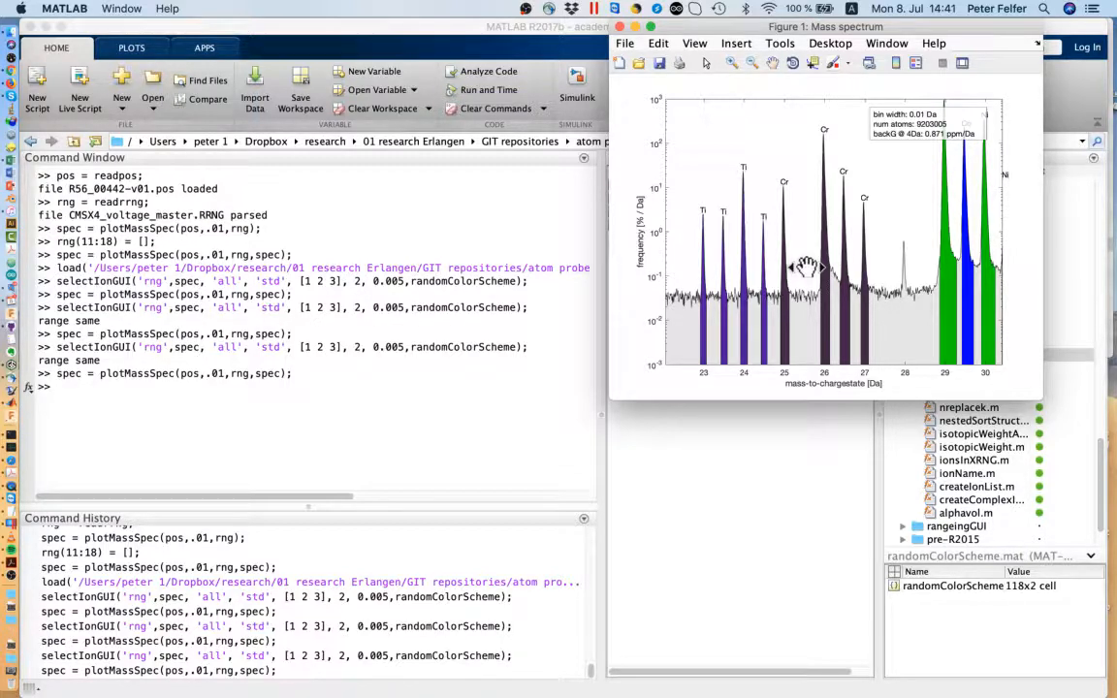
{"action": "mouse_move", "coordinate": [848, 243]}
{"action": "left_mouse_down"}
{"action": "mouse_move", "coordinate": [777, 242]}
{"action": "mouse_move", "coordinate": [850, 233]}
{"action": "left_mouse_up"}
{"action": "left_click_drag", "start_coordinate": [784, 247], "coordinate": [816, 244]}
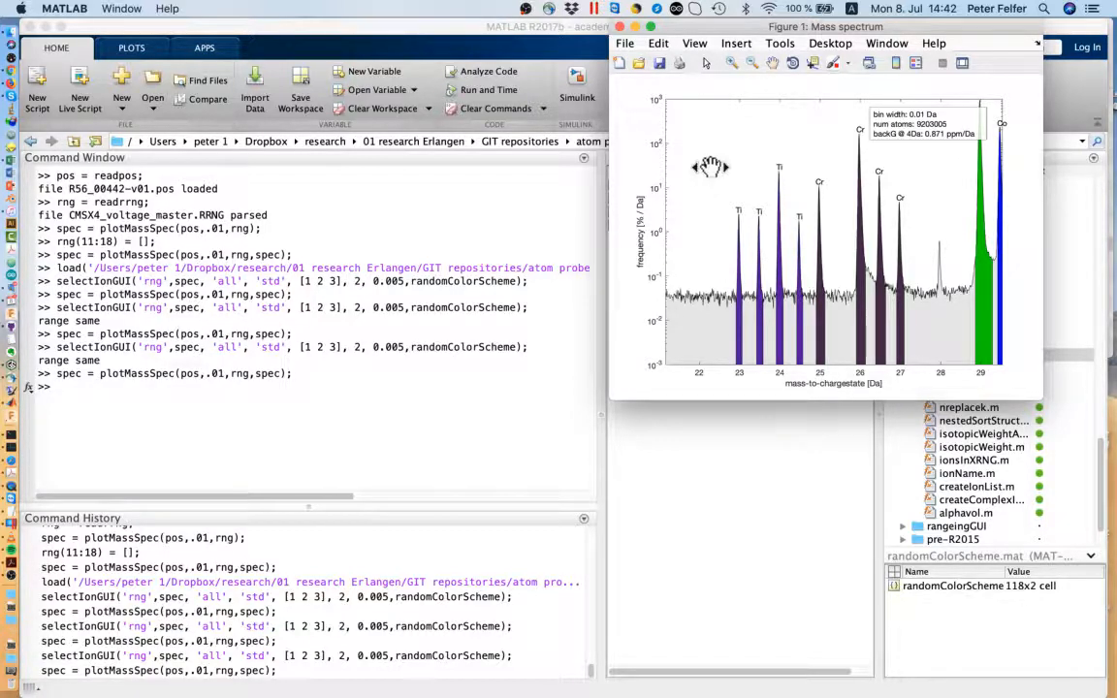
{"action": "left_click_drag", "start_coordinate": [830, 211], "coordinate": [733, 192]}
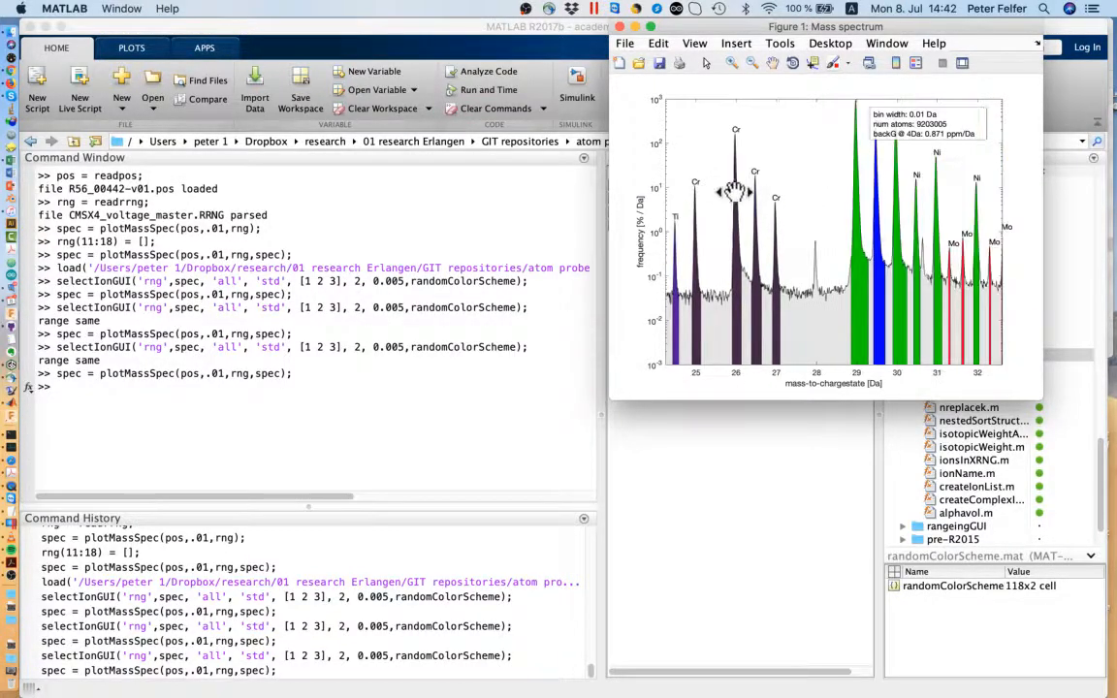
{"action": "left_click_drag", "start_coordinate": [822, 219], "coordinate": [725, 213]}
{"action": "left_click_drag", "start_coordinate": [831, 236], "coordinate": [891, 220]}
{"action": "left_click_drag", "start_coordinate": [781, 238], "coordinate": [886, 250]}
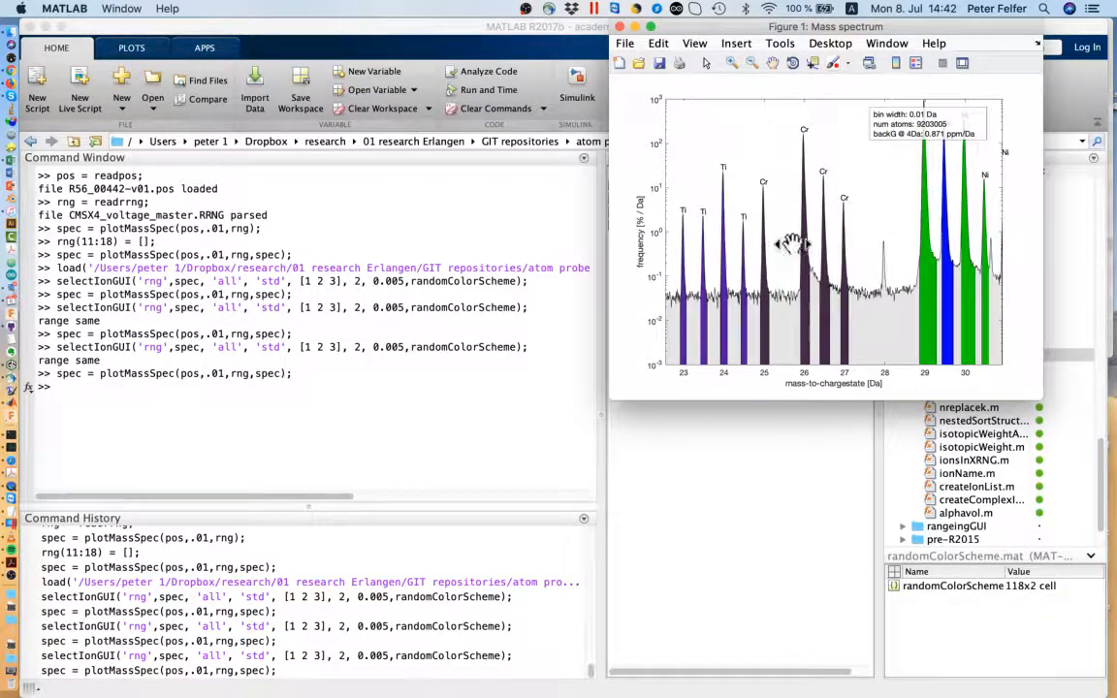
{"action": "left_click_drag", "start_coordinate": [793, 243], "coordinate": [882, 251]}
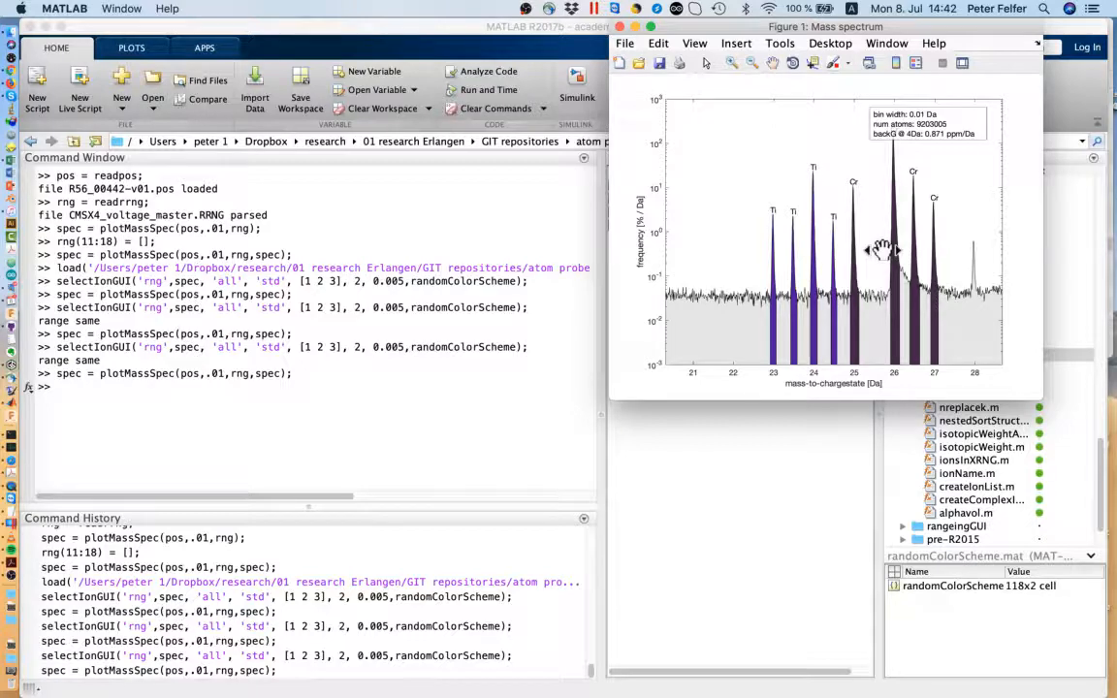
{"action": "left_click_drag", "start_coordinate": [881, 248], "coordinate": [735, 247]}
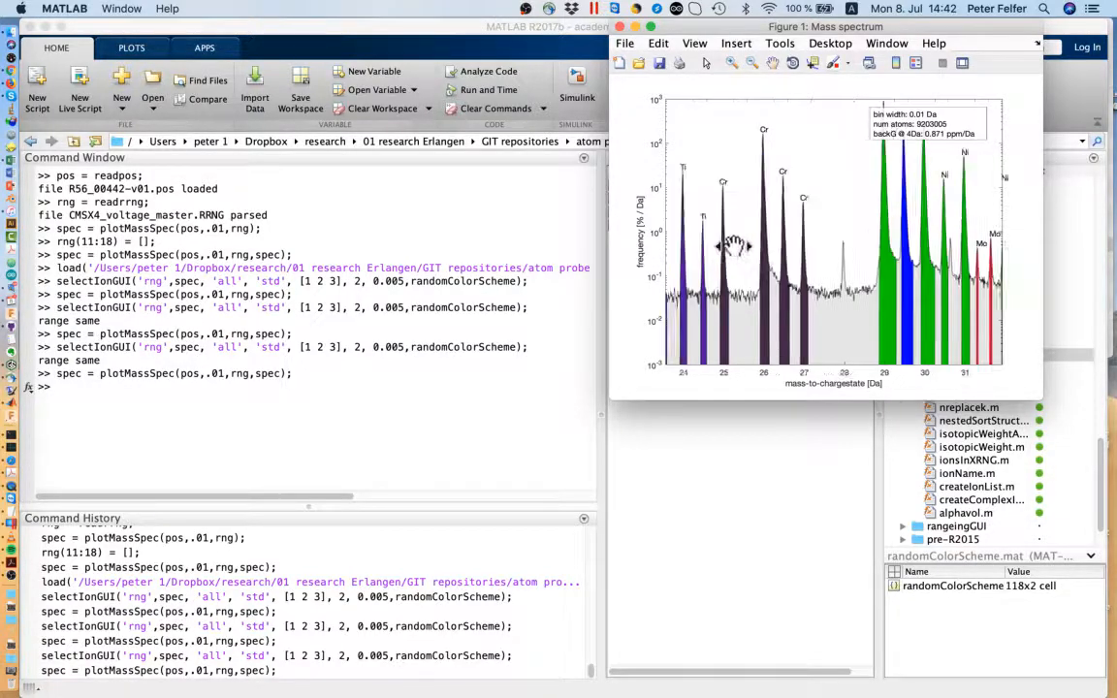
{"action": "left_click_drag", "start_coordinate": [923, 267], "coordinate": [761, 271]}
{"action": "left_click_drag", "start_coordinate": [894, 264], "coordinate": [973, 234]}
{"action": "left_click_drag", "start_coordinate": [794, 260], "coordinate": [929, 244]}
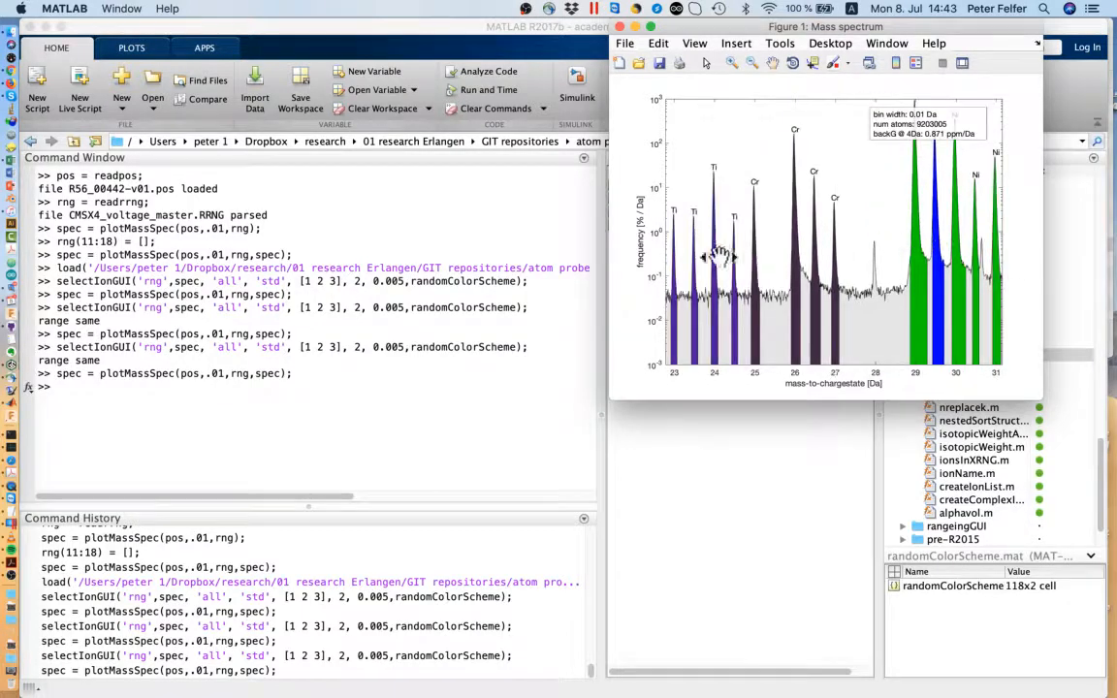
{"action": "left_click_drag", "start_coordinate": [721, 255], "coordinate": [780, 256]}
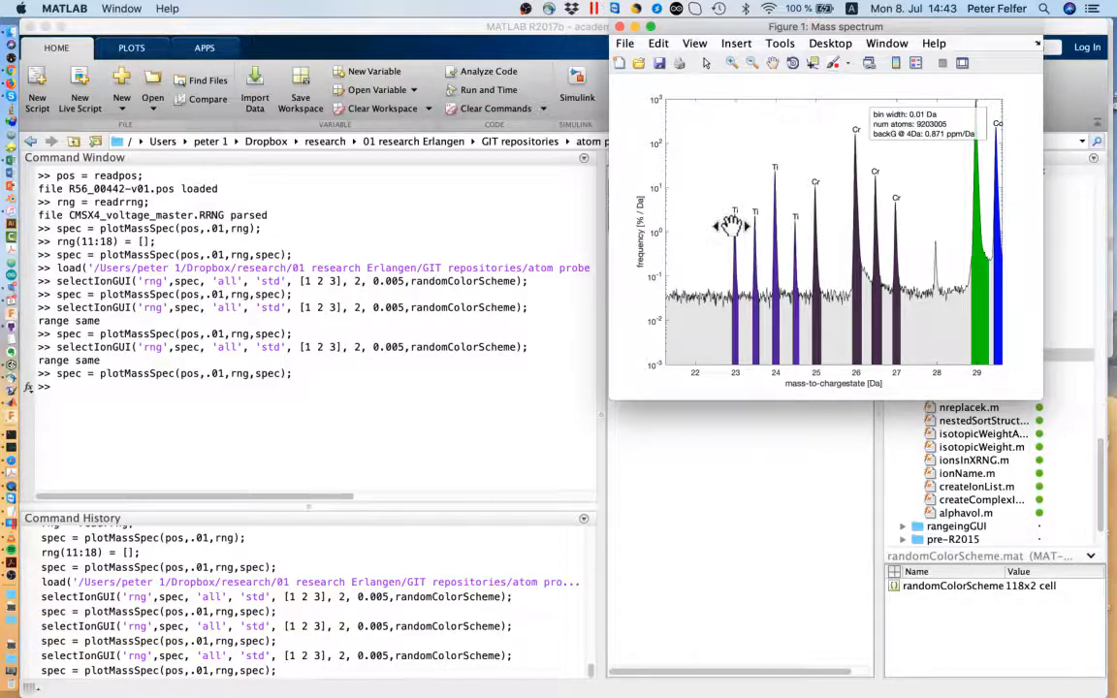
{"action": "key", "text": "ctrl+Up"}
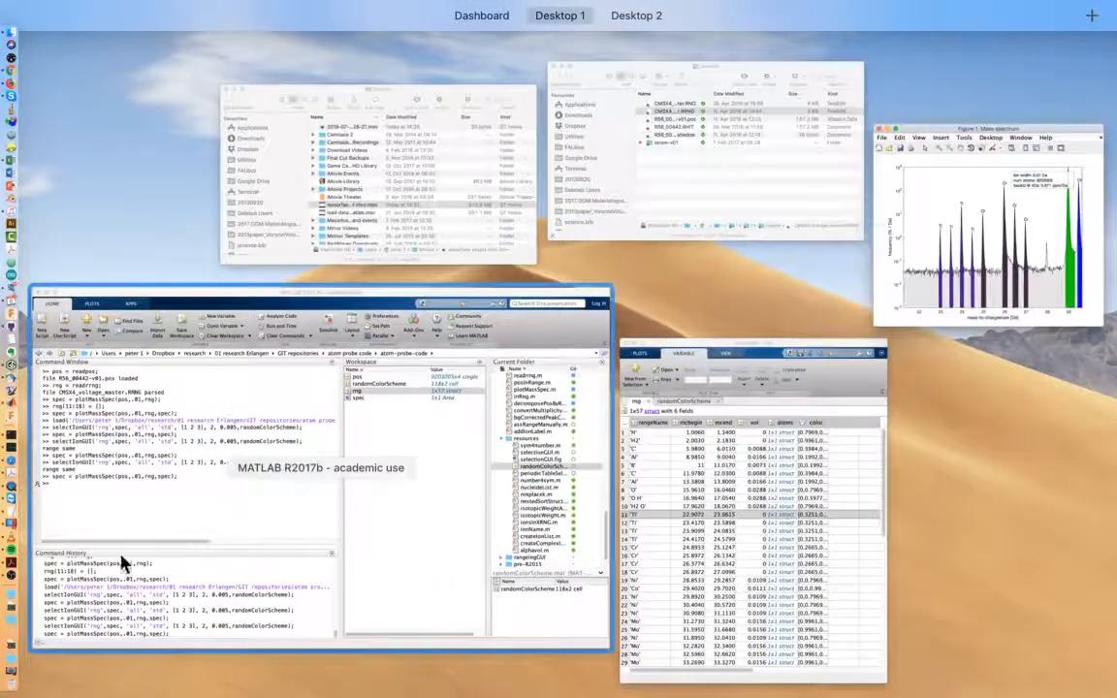
{"action": "left_click", "coordinate": [26, 512]}
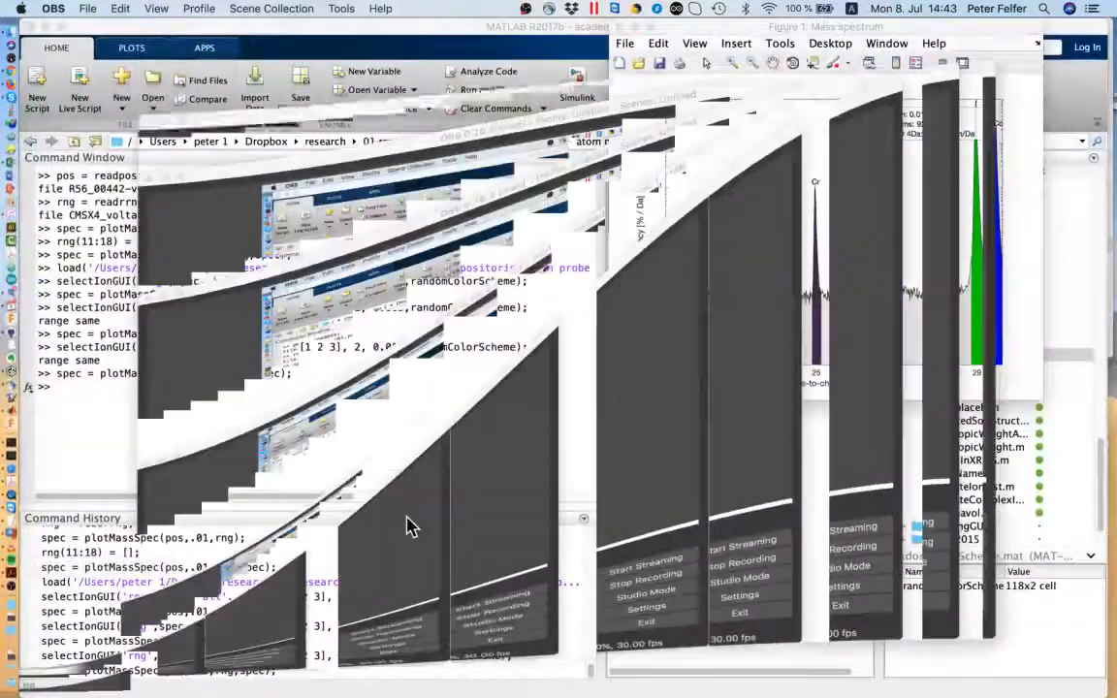